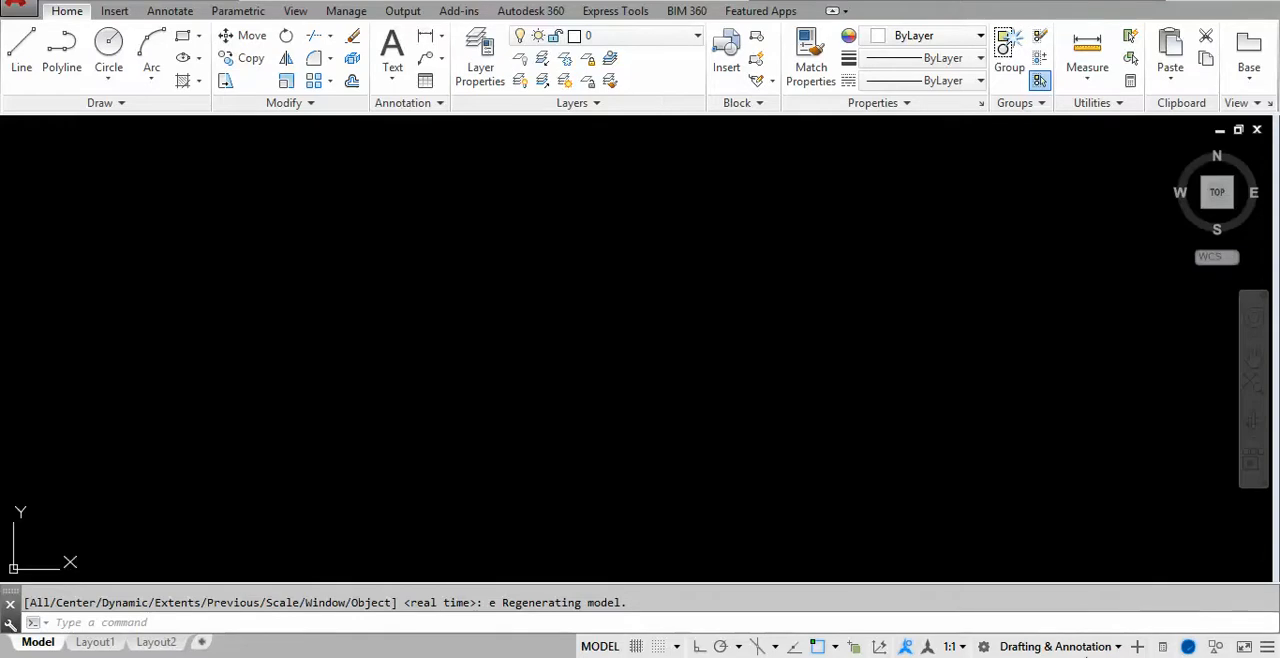
- Switch to the image viewer and examine the handwritten notes on the Circle command's prompts and drawing methods
{"action": "mouse_move", "coordinate": [1043, 657]}
{"action": "left_click", "coordinate": [980, 620]}
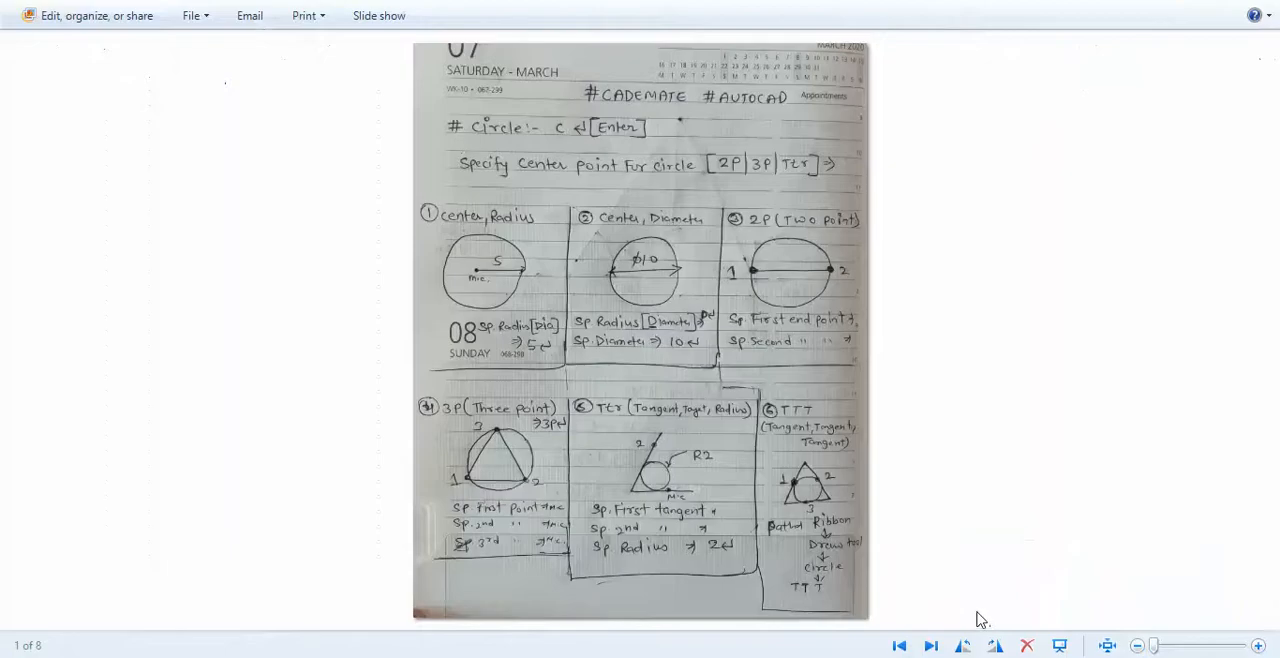
{"action": "scroll", "coordinate": [668, 132], "scroll_direction": "up", "scroll_amount": 3}
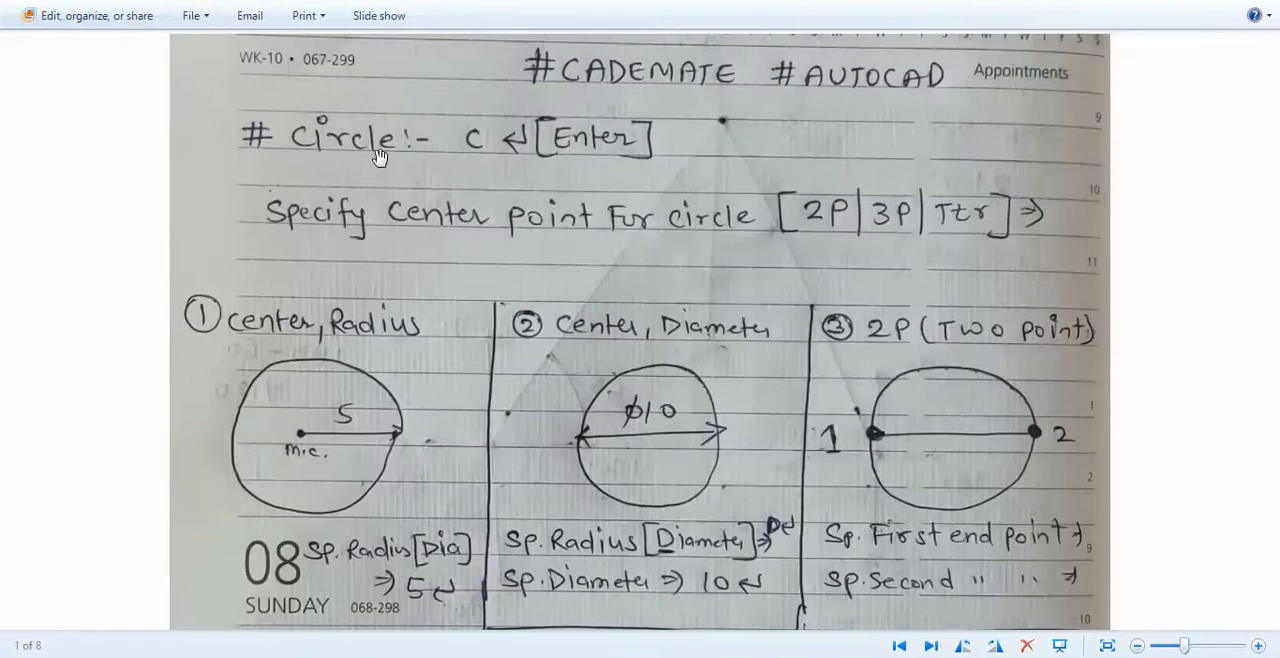
{"action": "scroll", "coordinate": [397, 124], "scroll_direction": "down", "scroll_amount": 2}
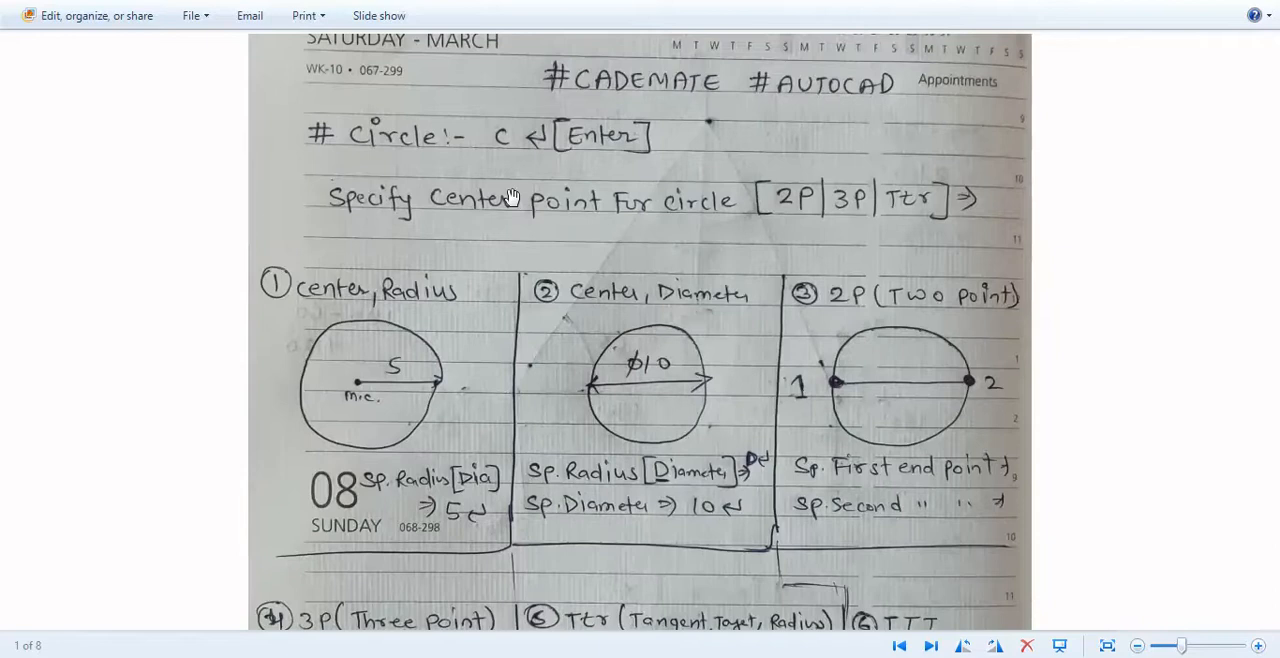
{"action": "scroll", "coordinate": [516, 162], "scroll_direction": "up", "scroll_amount": 2}
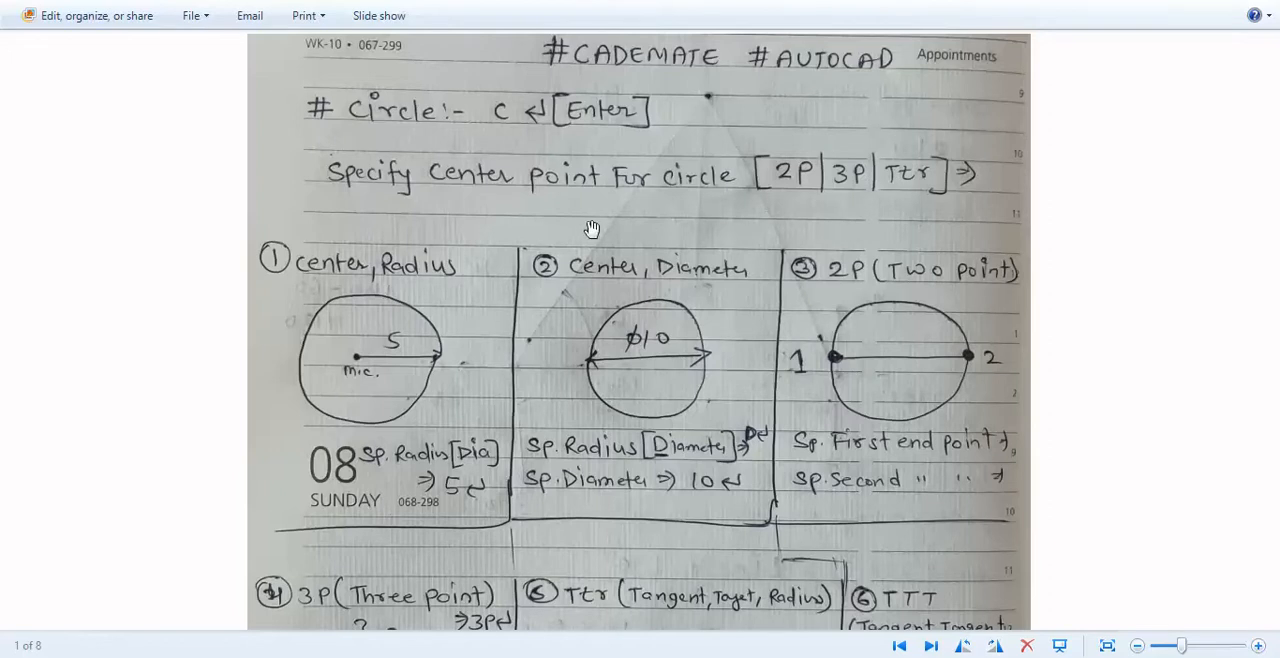
{"action": "scroll", "coordinate": [580, 220], "scroll_direction": "down", "scroll_amount": 1}
{"action": "left_click_drag", "start_coordinate": [628, 292], "coordinate": [633, 131]}
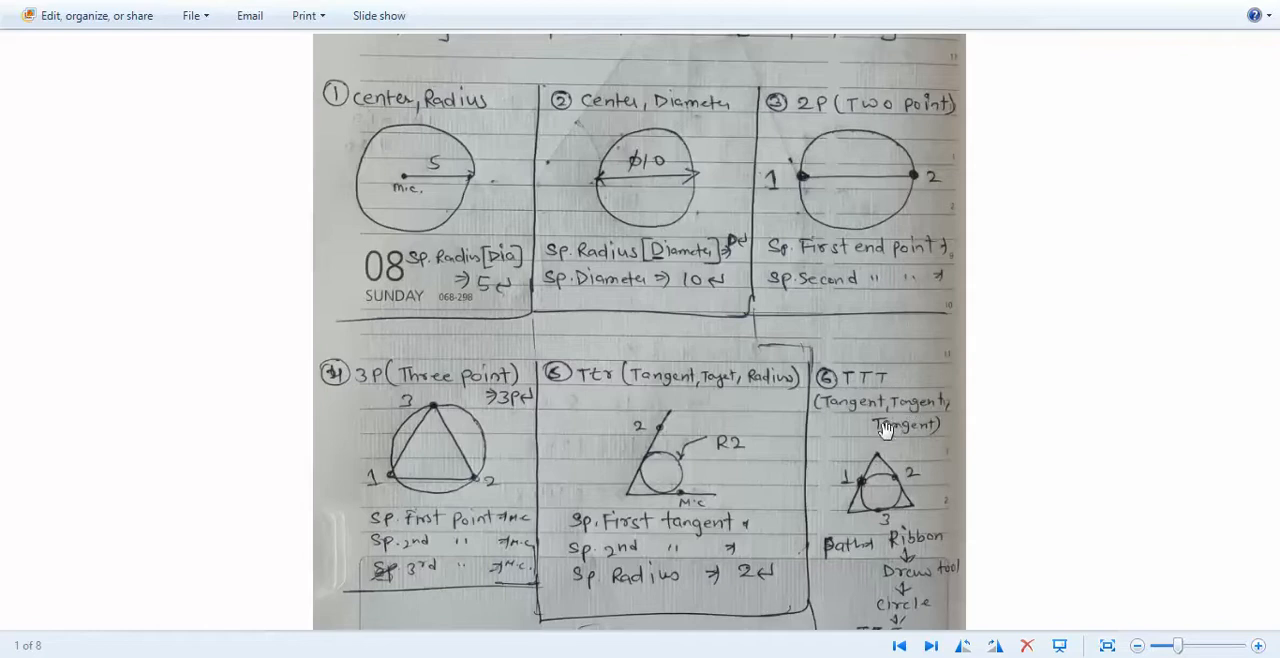
{"action": "left_click_drag", "start_coordinate": [690, 278], "coordinate": [684, 476]}
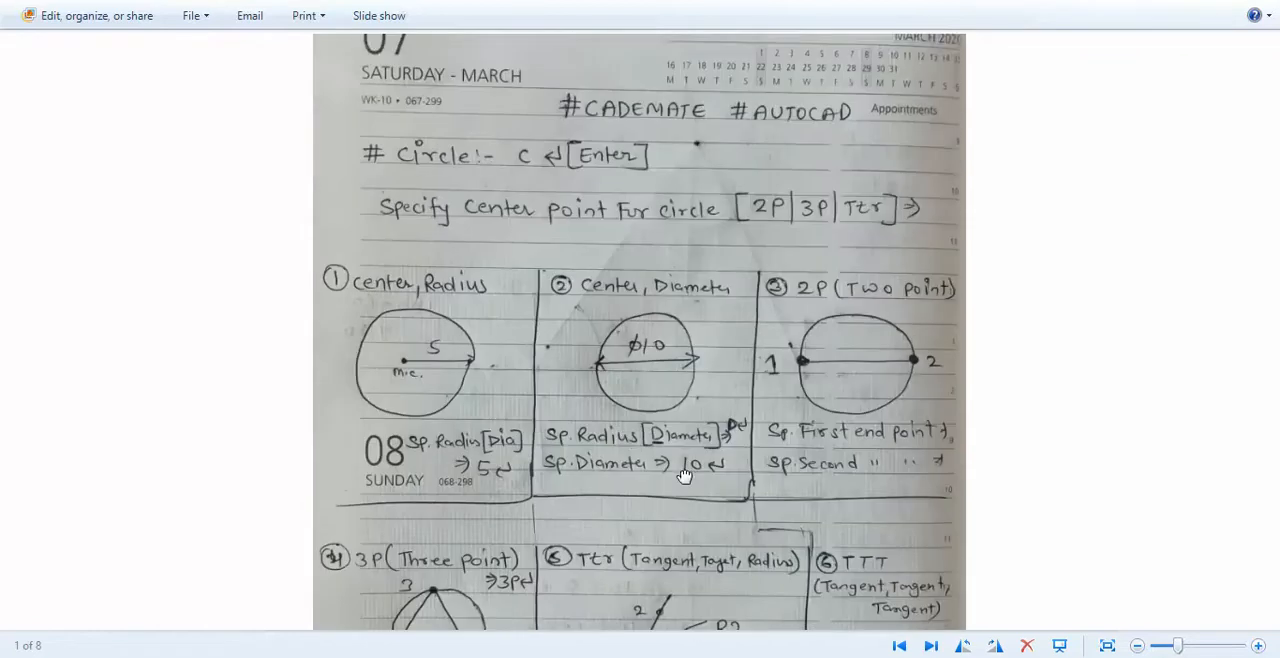
{"action": "scroll", "coordinate": [512, 292], "scroll_direction": "up", "scroll_amount": 1}
{"action": "scroll", "coordinate": [550, 294], "scroll_direction": "down", "scroll_amount": 1}
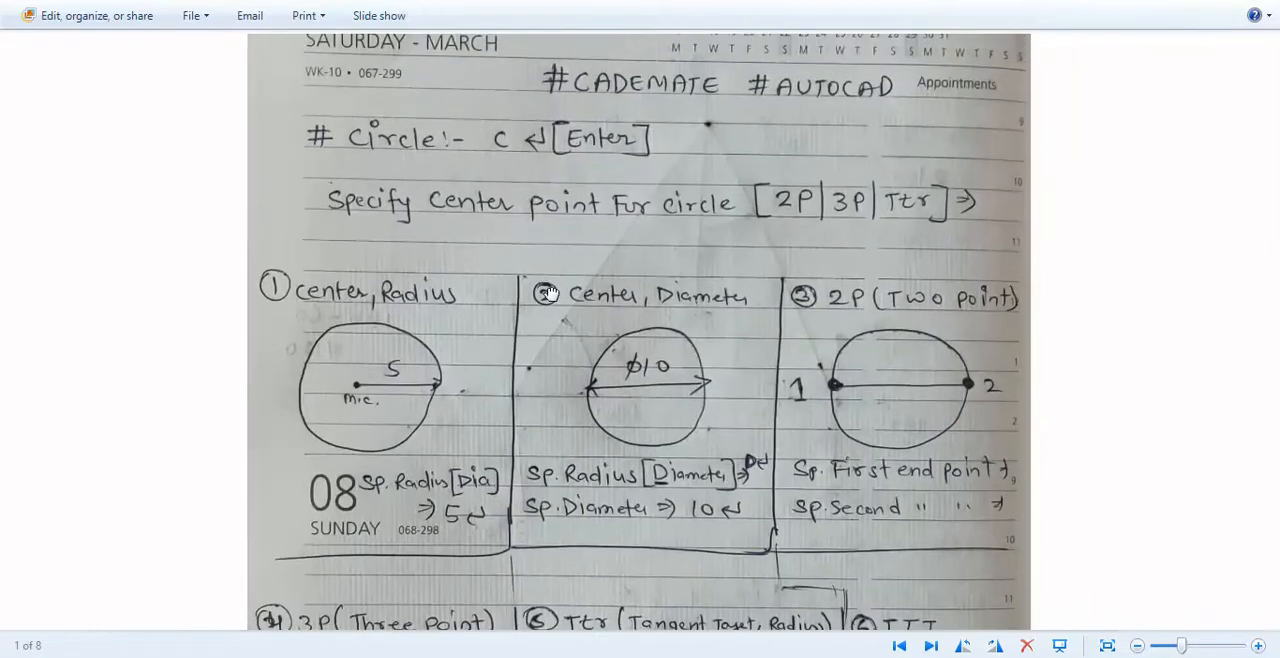
{"action": "scroll", "coordinate": [550, 292], "scroll_direction": "up", "scroll_amount": 1}
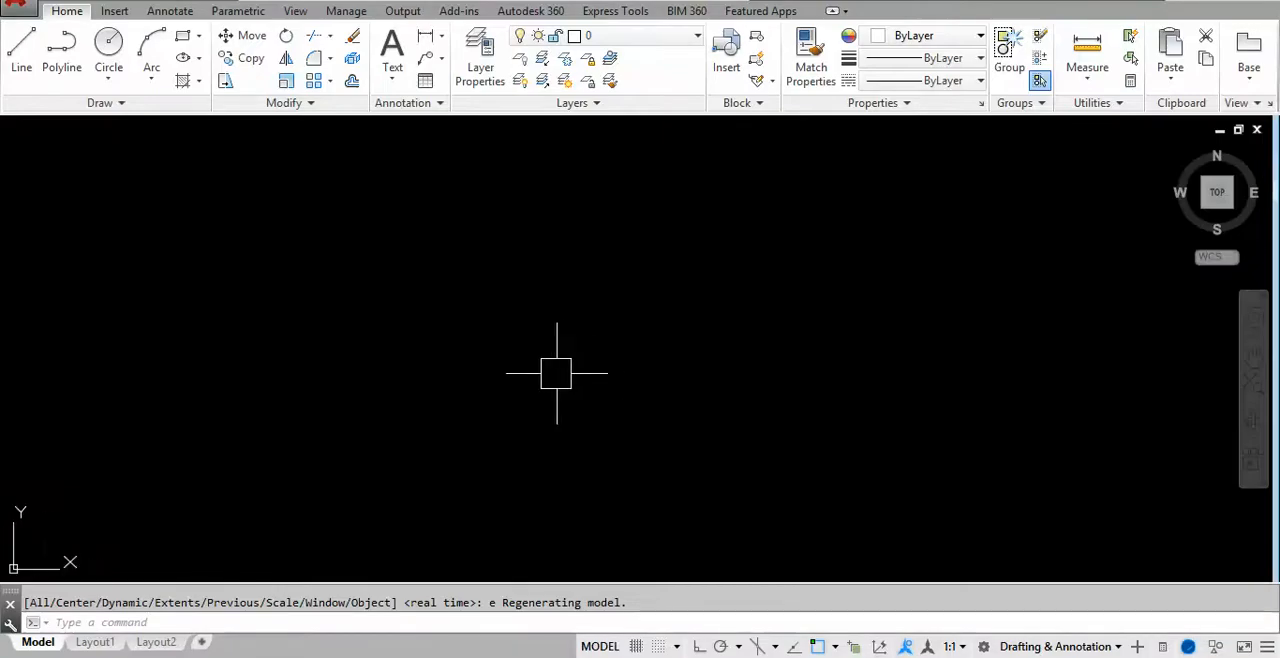
- In AutoCAD, draw a circle by centre and radius in the empty drawing, with a radius of 5
{"action": "key", "text": "Return"}
{"action": "key", "text": "Escape"}
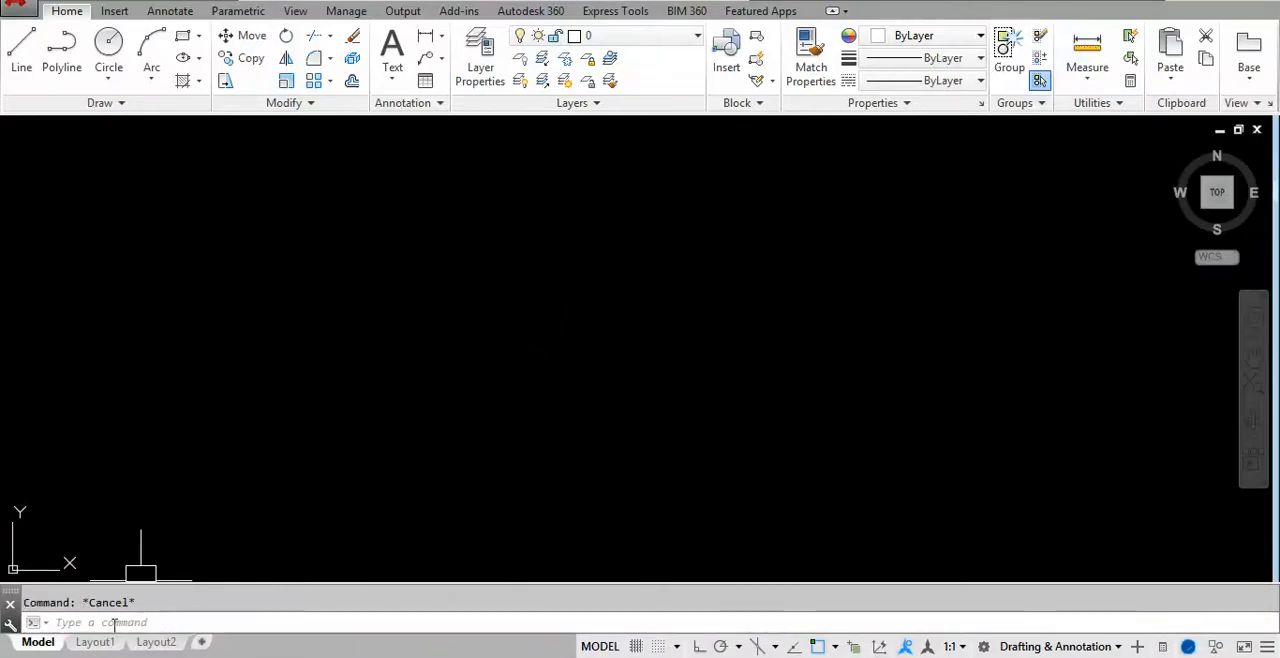
{"action": "type", "text": "c"}
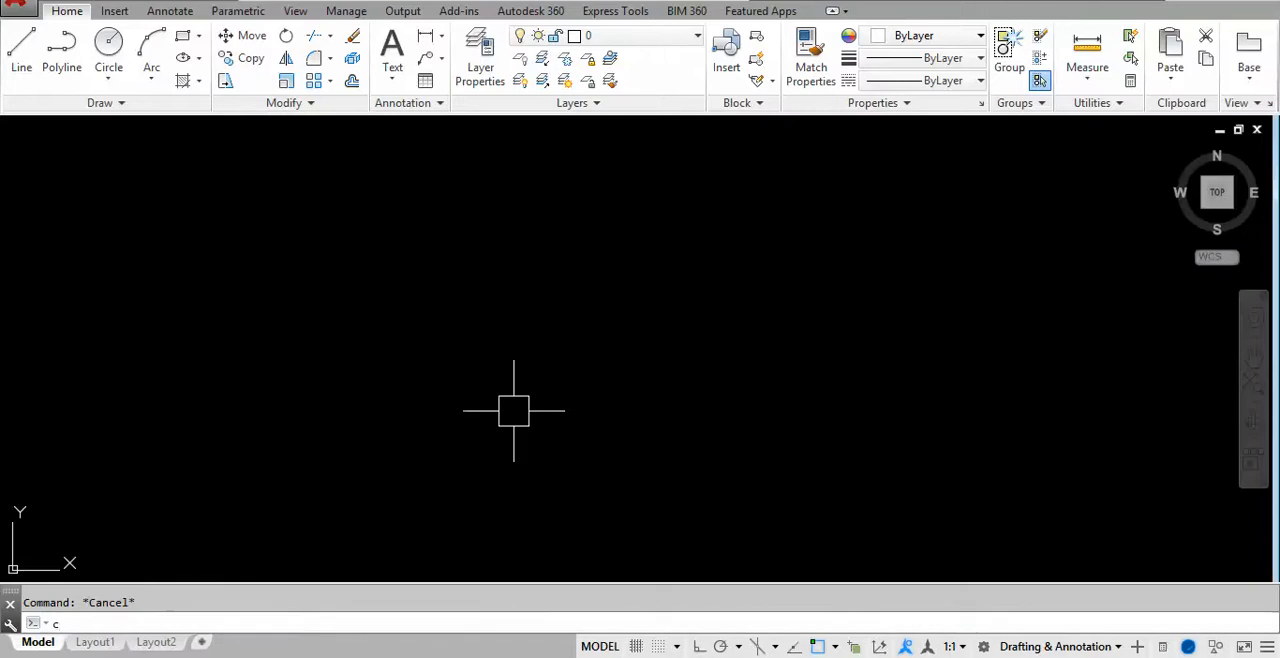
{"action": "key", "text": "Return"}
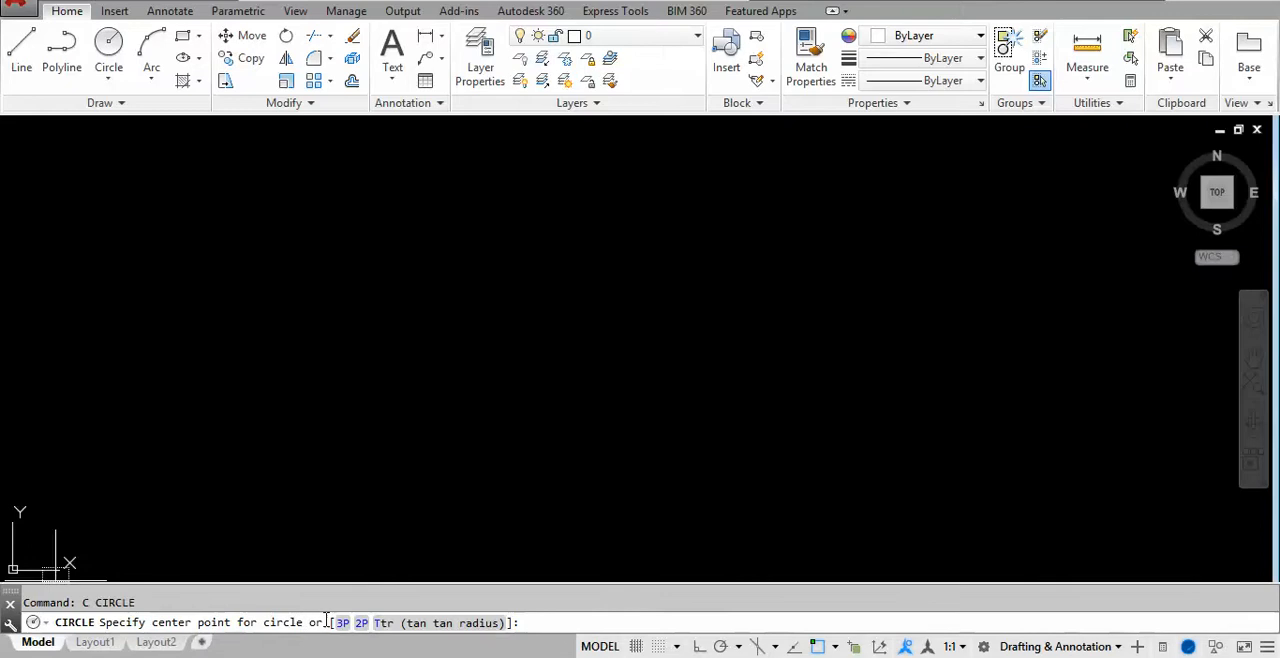
{"action": "left_click", "coordinate": [433, 327]}
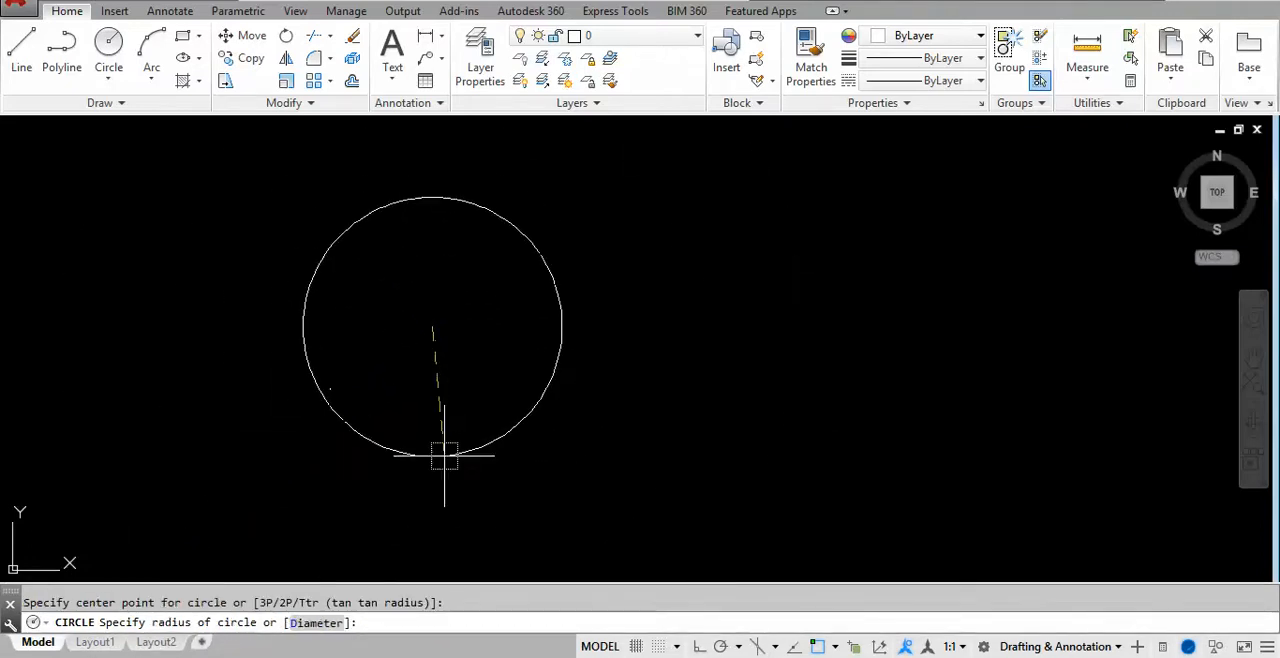
{"action": "type", "text": "5"}
{"action": "key", "text": "Return"}
{"action": "scroll", "coordinate": [394, 357], "scroll_direction": "down", "scroll_amount": 3}
{"action": "middle_click_drag", "start_coordinate": [449, 358], "coordinate": [308, 374]}
{"action": "middle_click_drag", "start_coordinate": [517, 380], "coordinate": [471, 405]}
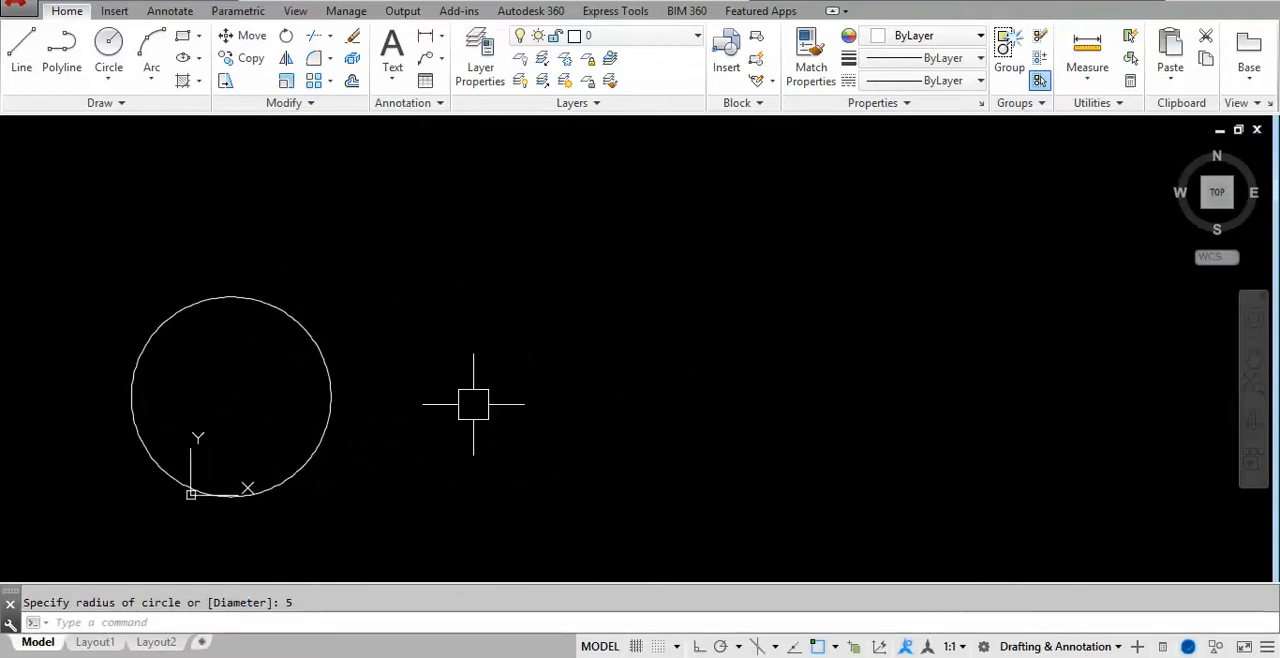
- Draw a second circle by centre and radius, above and to the right of the first, with a radius of 3
{"action": "type", "text": "c"}
{"action": "key", "text": "Return"}
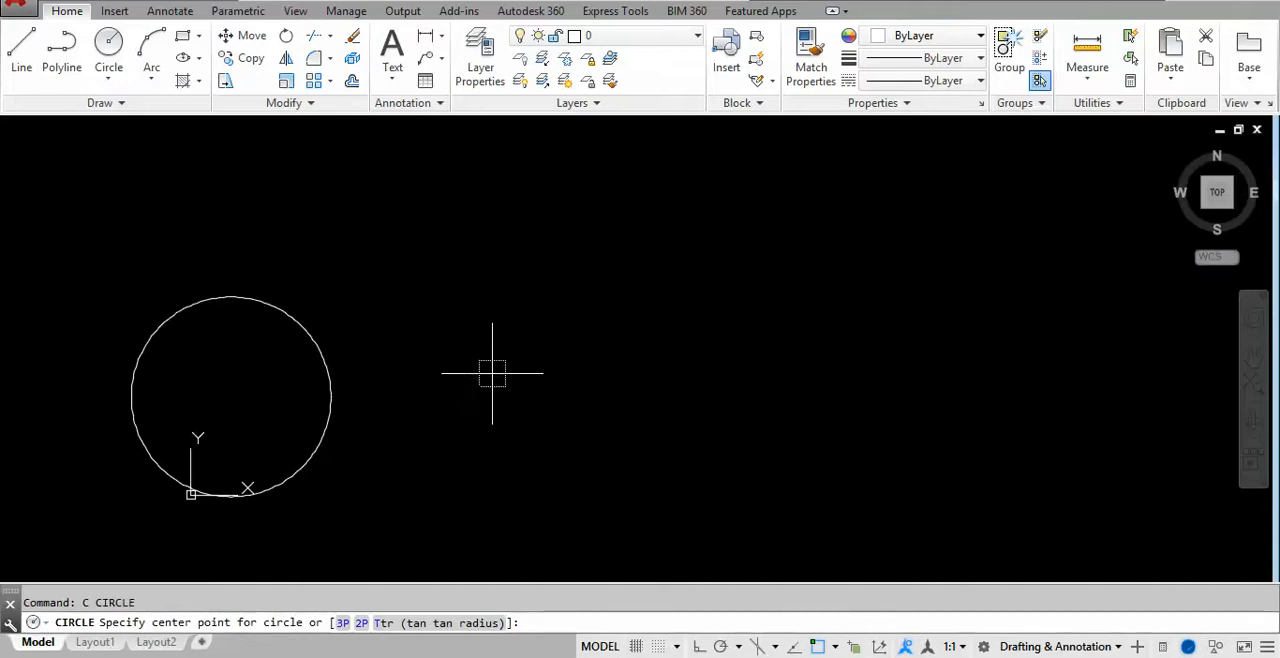
{"action": "left_click", "coordinate": [500, 252]}
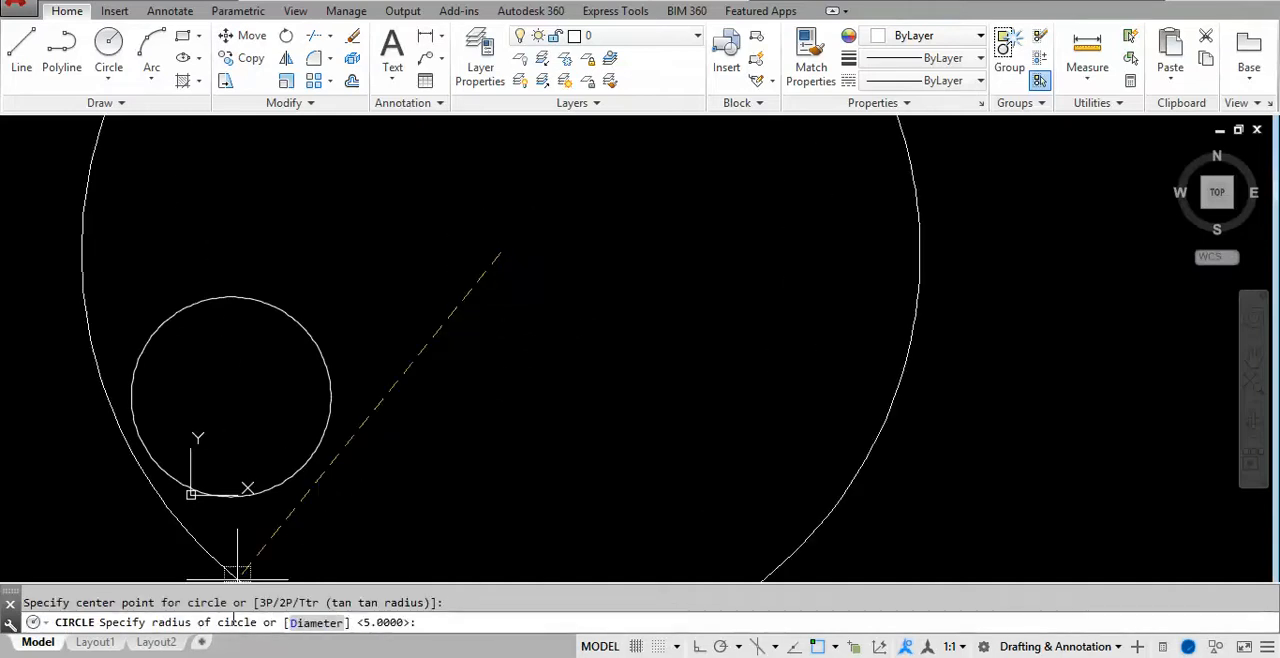
{"action": "type", "text": "3"}
{"action": "key", "text": "Return"}
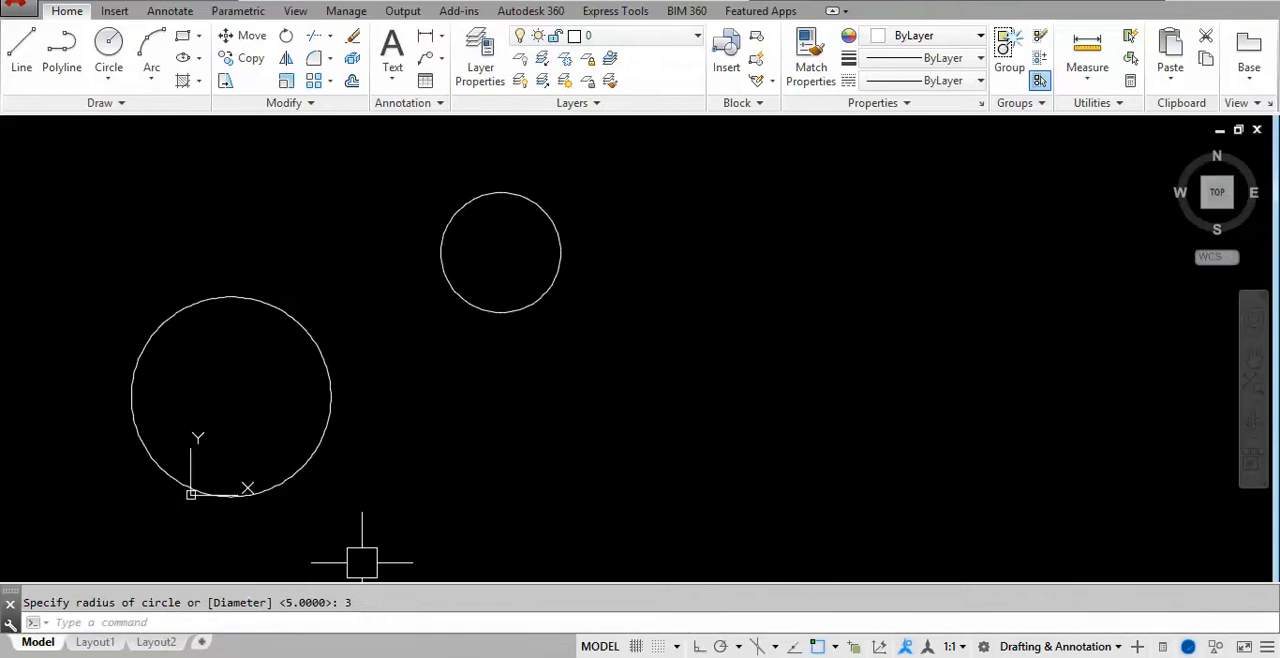
{"action": "middle_click_drag", "start_coordinate": [486, 288], "coordinate": [466, 286]}
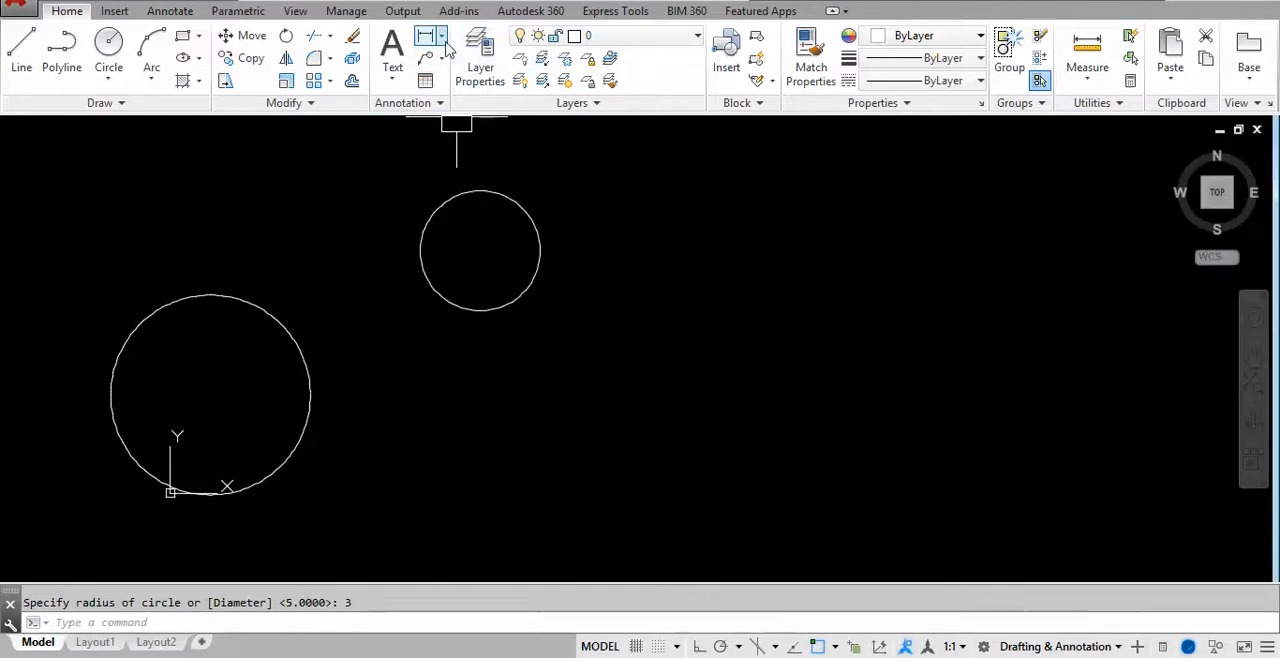
- Add a radius dimension to the smaller circle, placing its text outside at the circle's upper left
{"action": "left_click", "coordinate": [441, 37]}
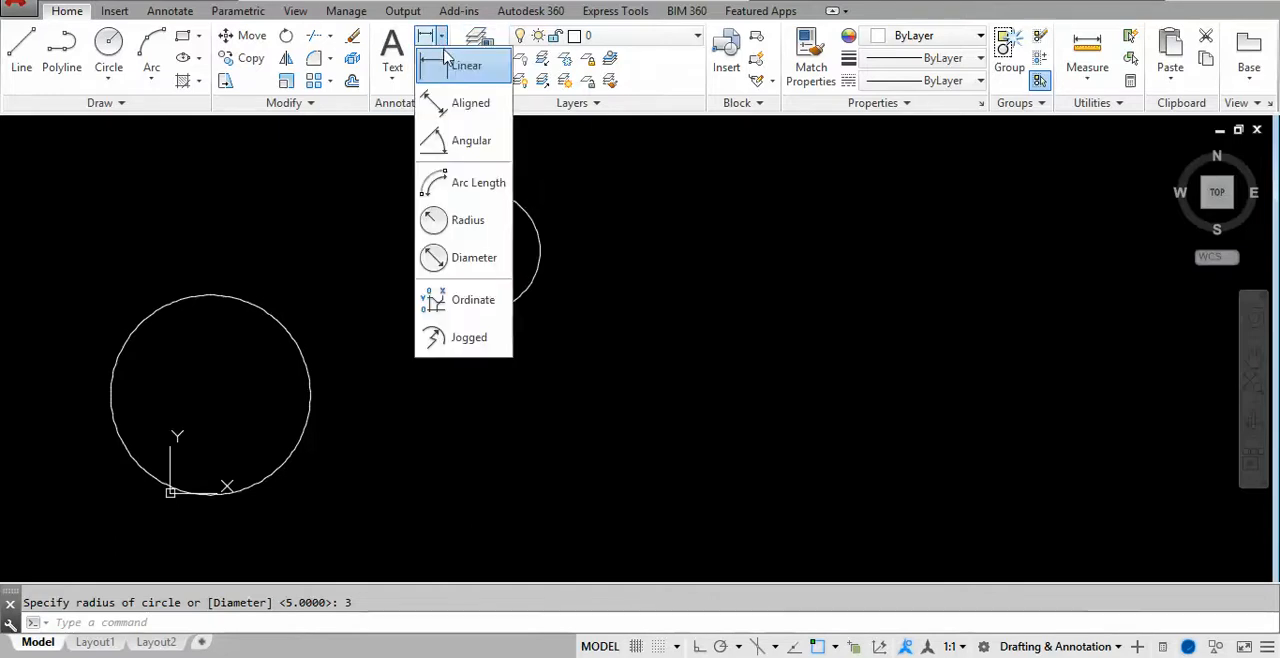
{"action": "left_click", "coordinate": [468, 222]}
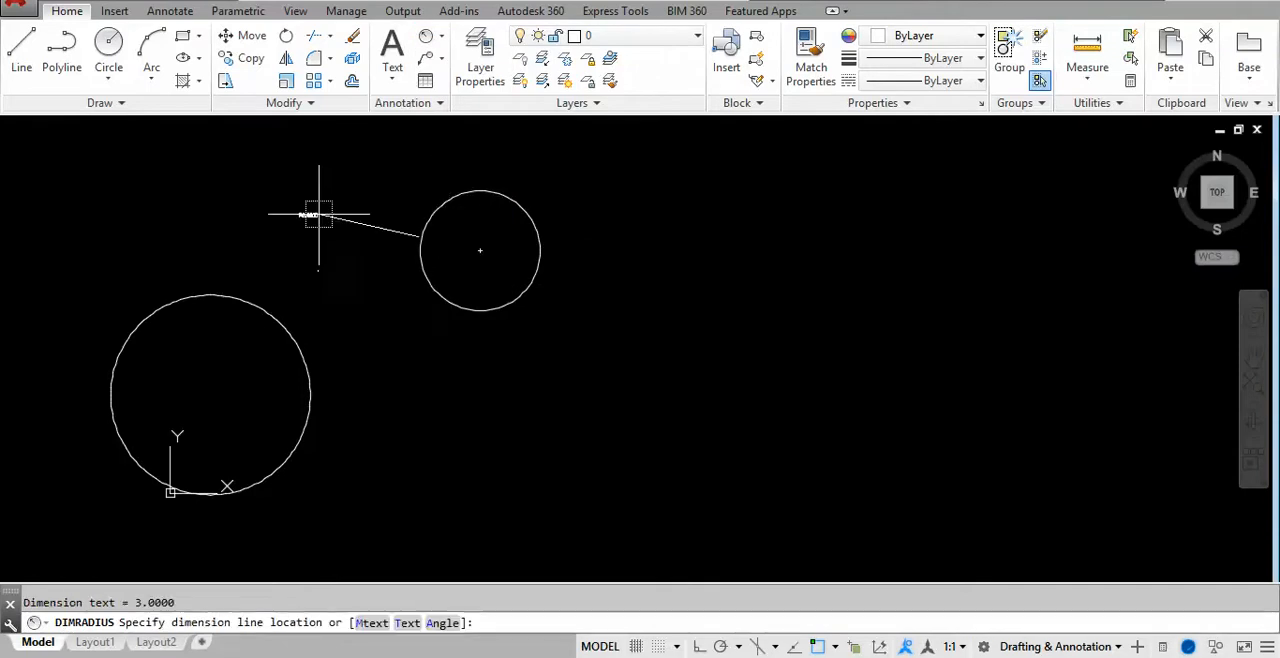
{"action": "left_click", "coordinate": [369, 211]}
{"action": "scroll", "coordinate": [369, 211], "scroll_direction": "up", "scroll_amount": 8}
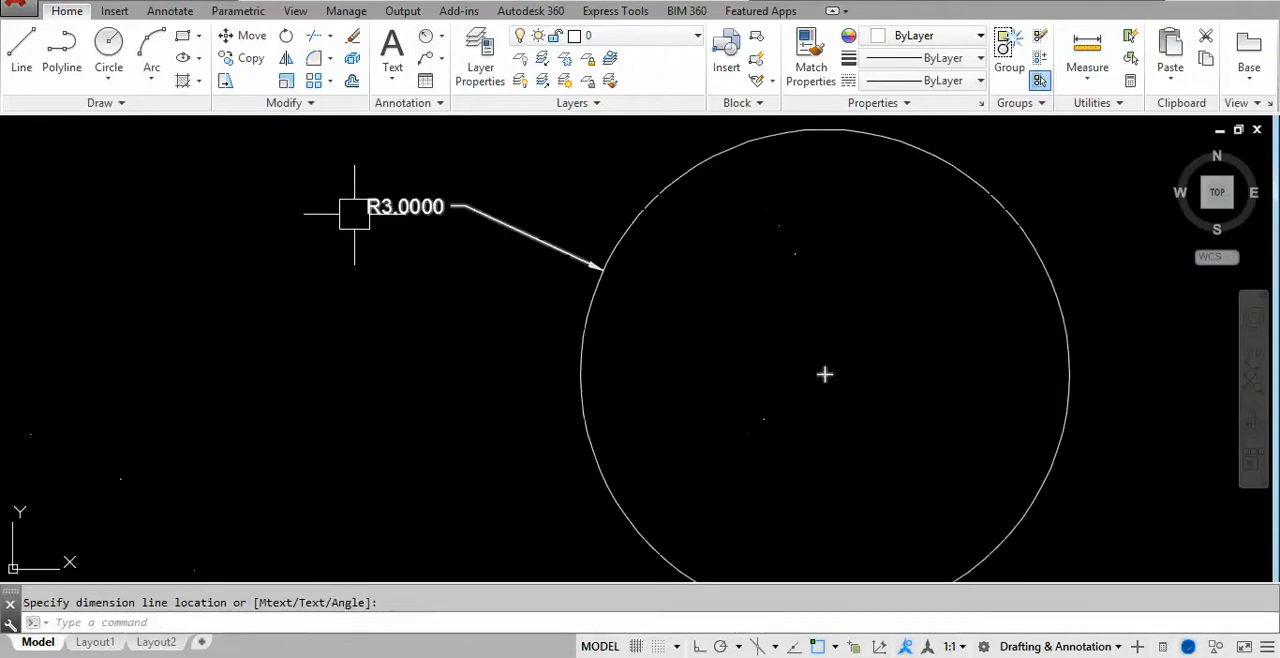
{"action": "scroll", "coordinate": [277, 251], "scroll_direction": "down", "scroll_amount": 6}
{"action": "scroll", "coordinate": [242, 160], "scroll_direction": "down", "scroll_amount": 3}
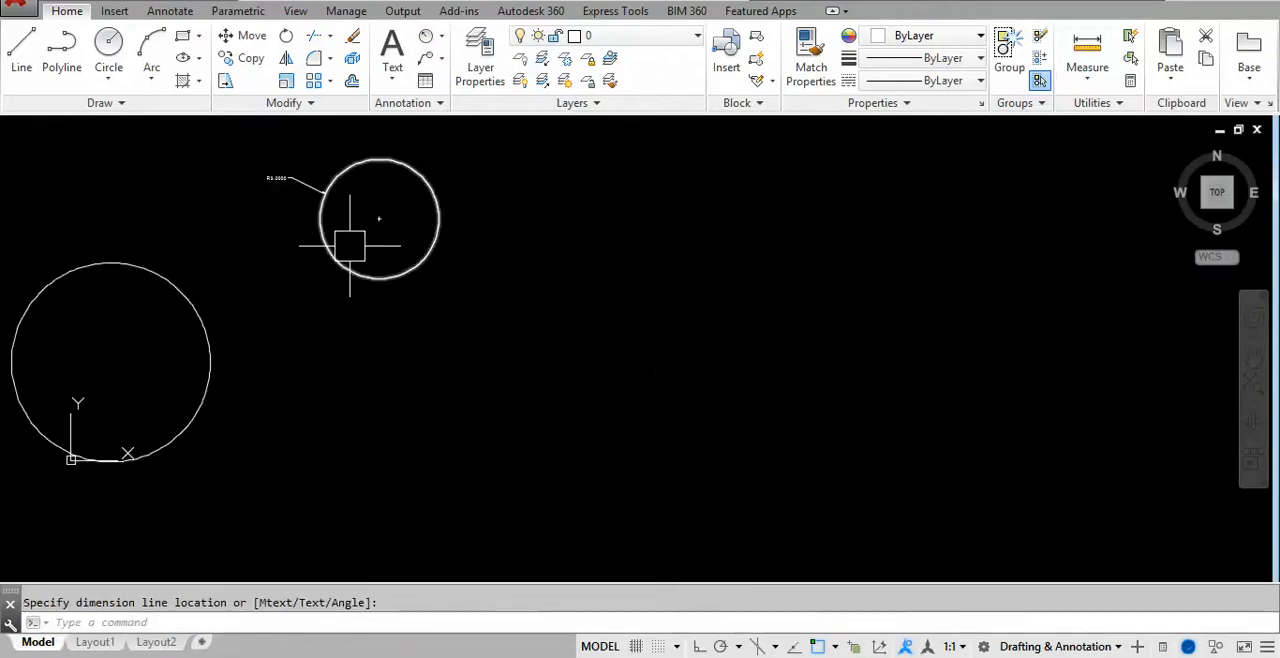
{"action": "middle_click_drag", "start_coordinate": [346, 240], "coordinate": [423, 229]}
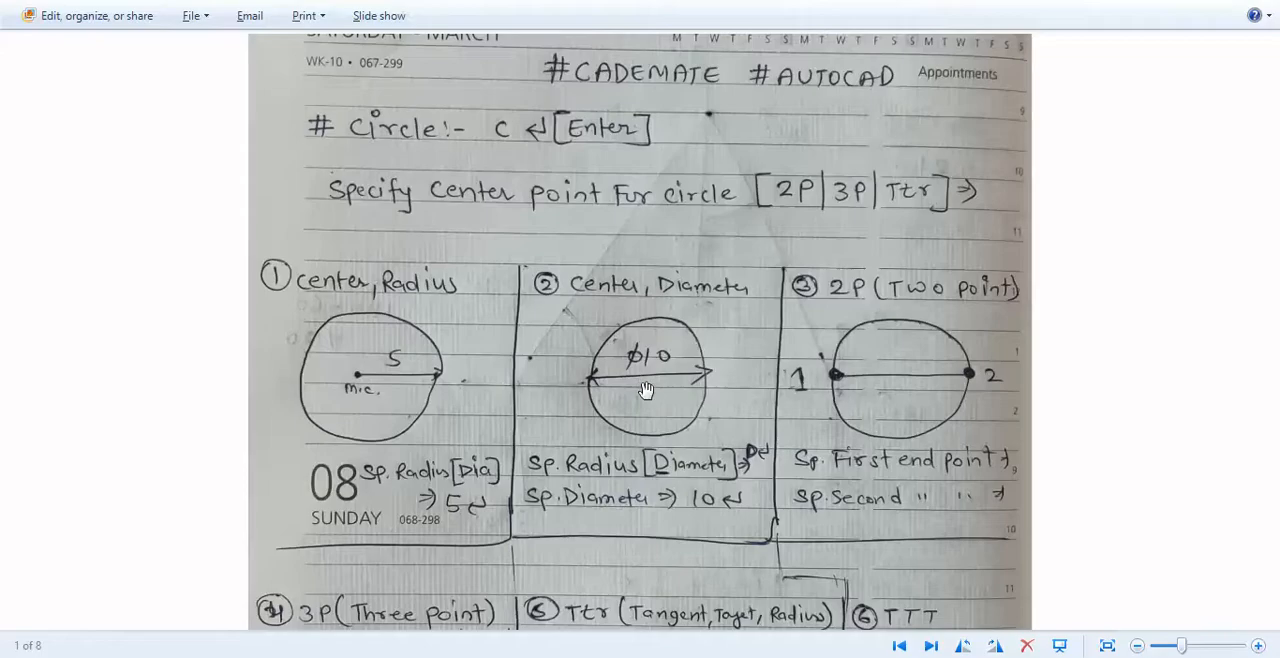
- Back in AutoCAD, draw a circle to the right of the others using the Diameter option with a diameter of 10
{"action": "key", "text": "alt+Tab"}
{"action": "type", "text": "c"}
{"action": "key", "text": "Return"}
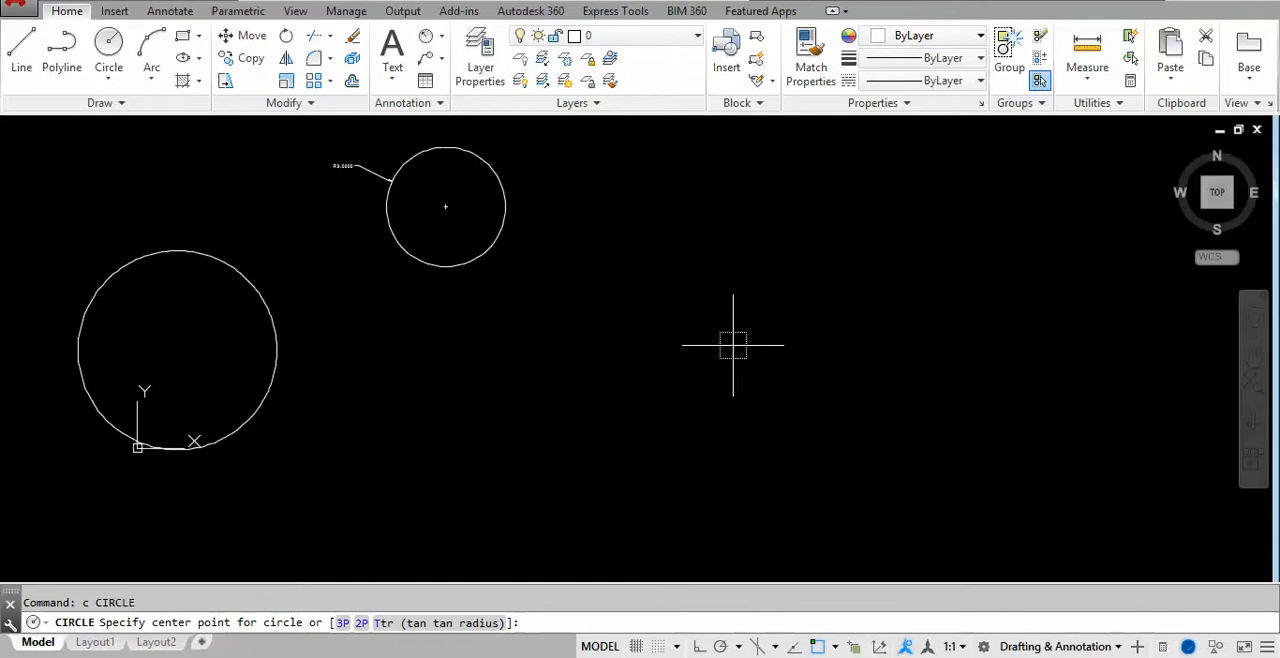
{"action": "left_click", "coordinate": [697, 331]}
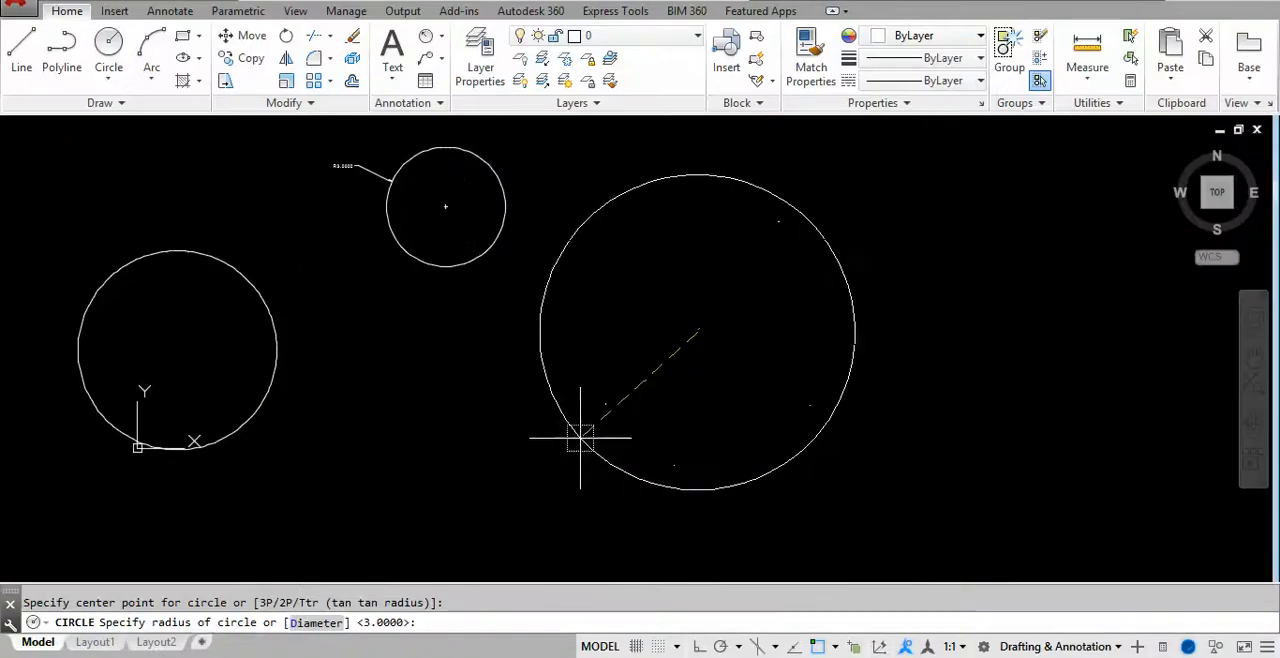
{"action": "left_click", "coordinate": [316, 622]}
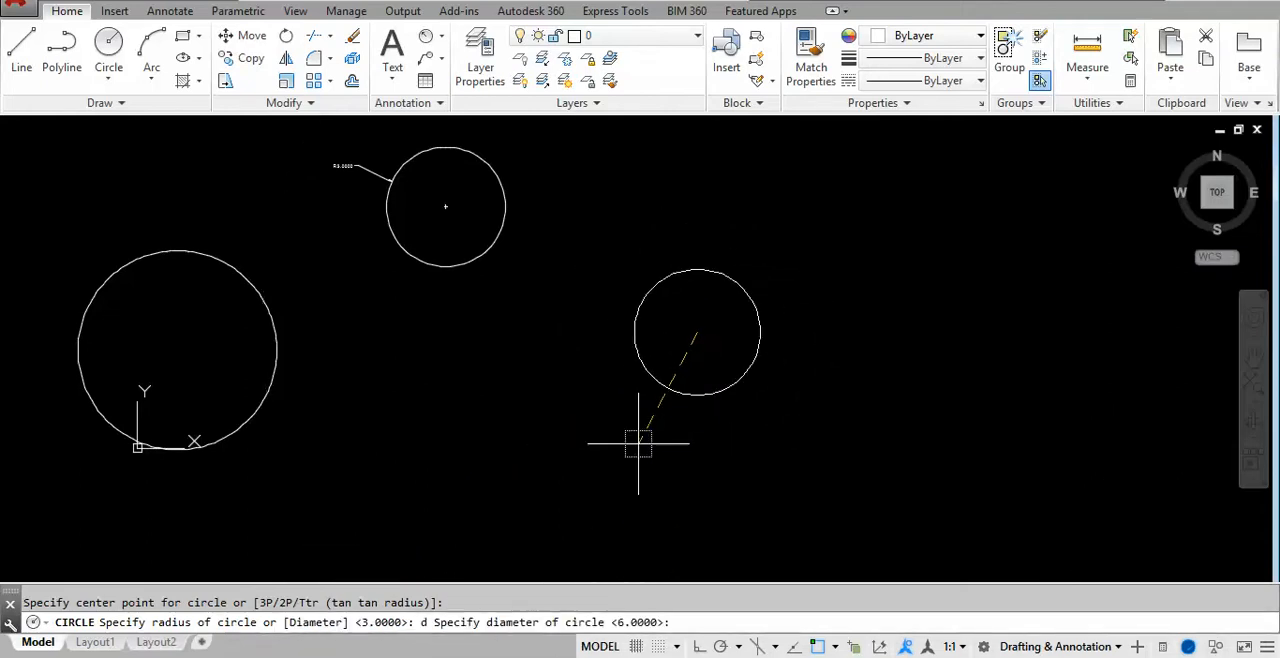
{"action": "key", "text": "Return"}
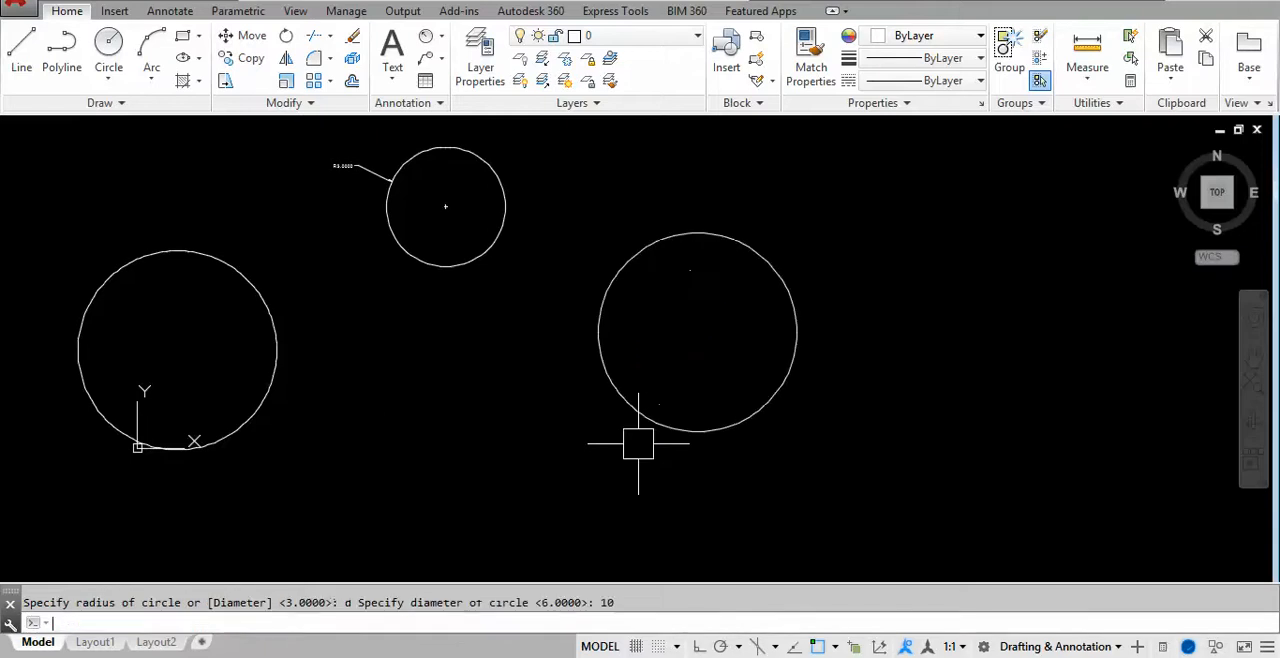
{"action": "scroll", "coordinate": [754, 351], "scroll_direction": "up", "scroll_amount": 2}
{"action": "middle_click_drag", "start_coordinate": [754, 351], "coordinate": [537, 297]}
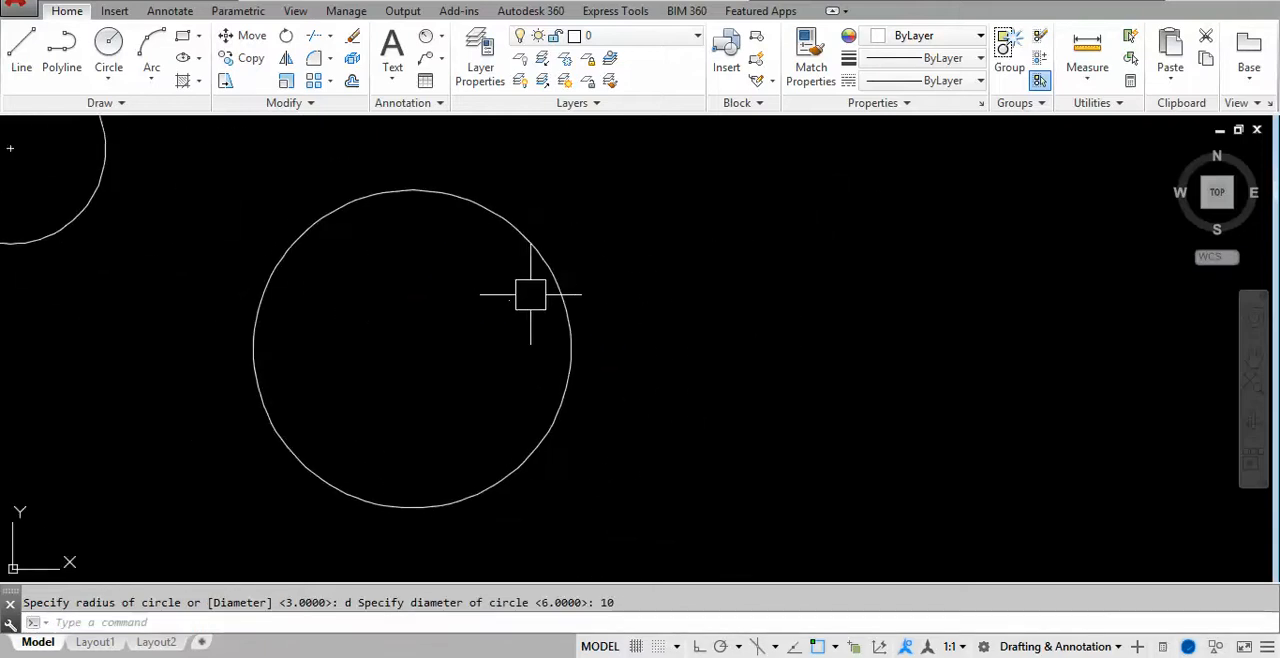
{"action": "middle_click_drag", "start_coordinate": [577, 340], "coordinate": [549, 369]}
- After checking the two-point circle sketch in the notes, turn Ortho on and draw a horizontal line 10 units long right of the circles
{"action": "key", "text": "alt+Tab"}
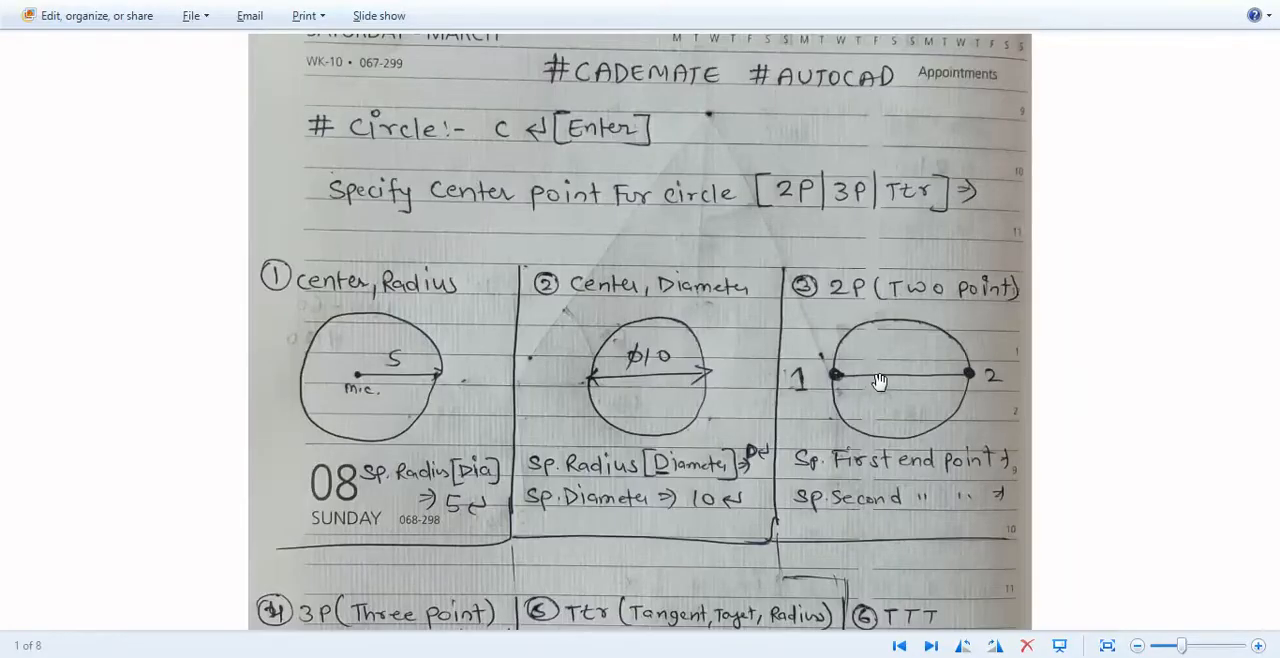
{"action": "key", "text": "alt+Tab"}
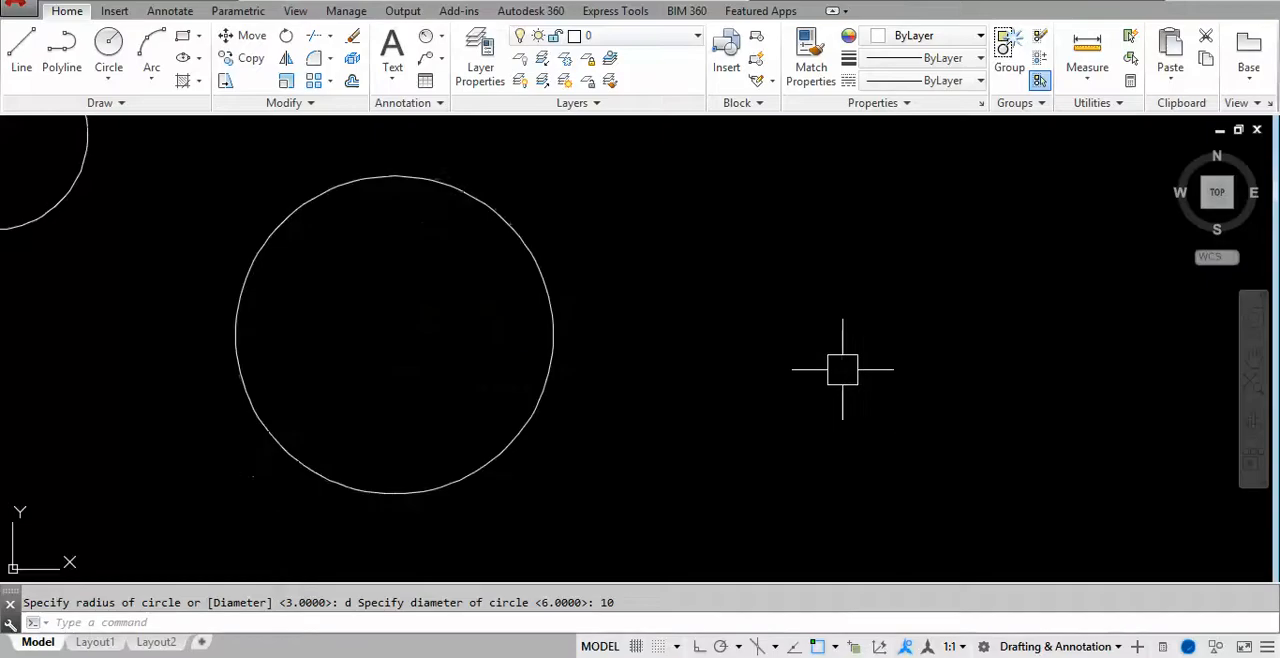
{"action": "middle_click_drag", "start_coordinate": [743, 339], "coordinate": [833, 343]}
{"action": "scroll", "coordinate": [768, 337], "scroll_direction": "down", "scroll_amount": 2}
{"action": "mouse_move", "coordinate": [656, 335]}
{"action": "middle_mouse_down"}
{"action": "mouse_move", "coordinate": [543, 329]}
{"action": "mouse_move", "coordinate": [541, 316]}
{"action": "middle_mouse_up"}
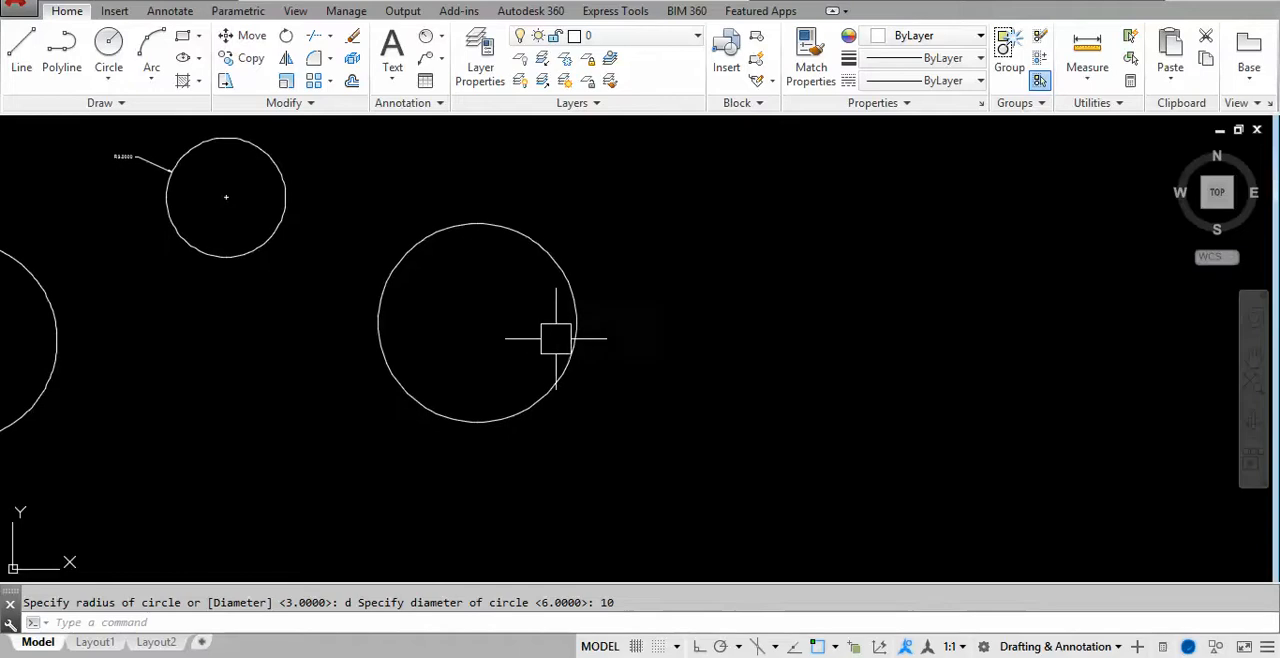
{"action": "type", "text": "l"}
{"action": "key", "text": "Return"}
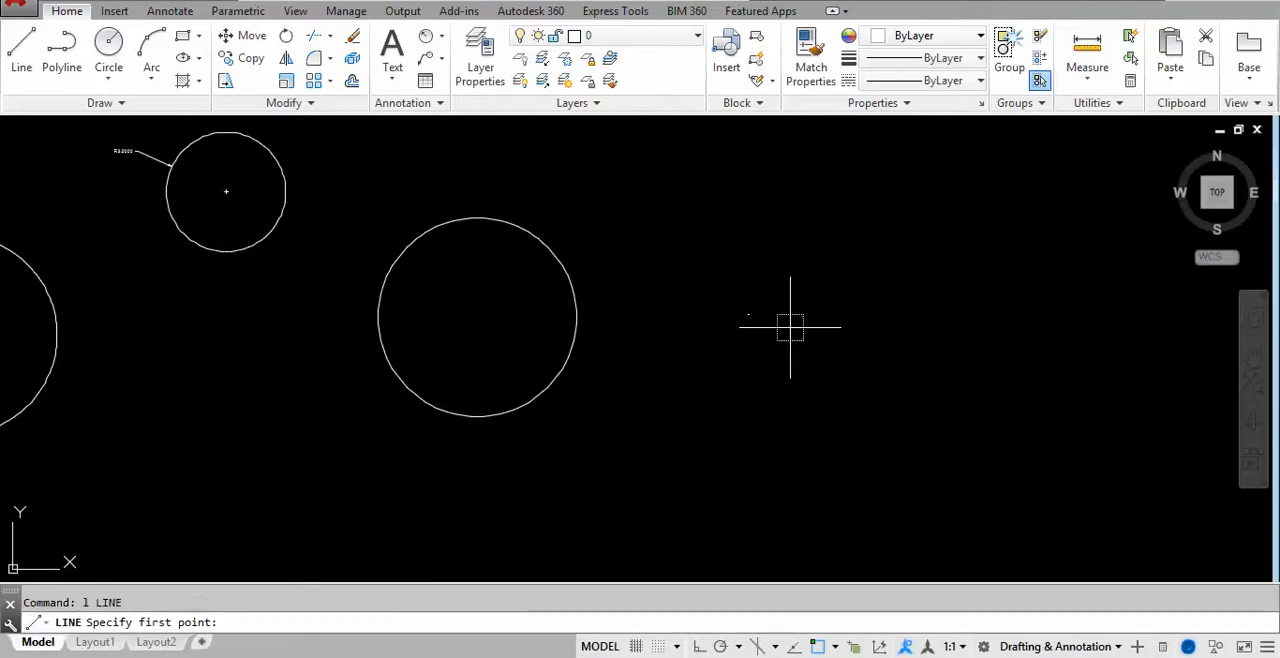
{"action": "left_click", "coordinate": [813, 297]}
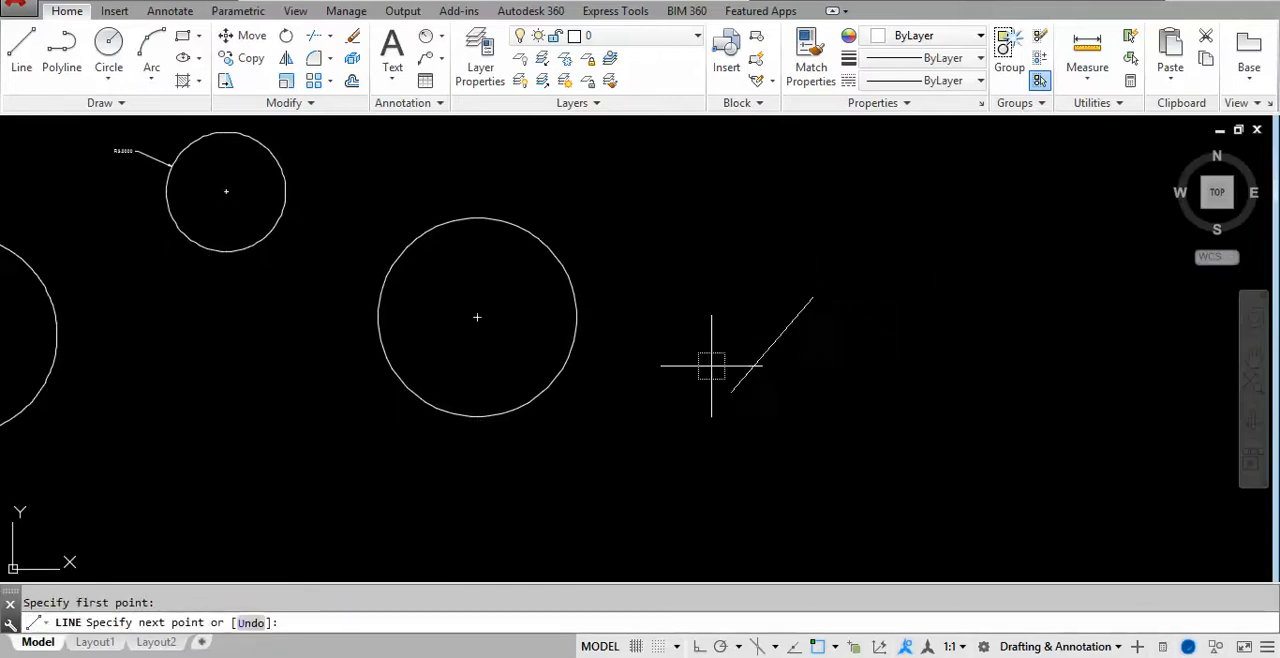
{"action": "left_click", "coordinate": [695, 648]}
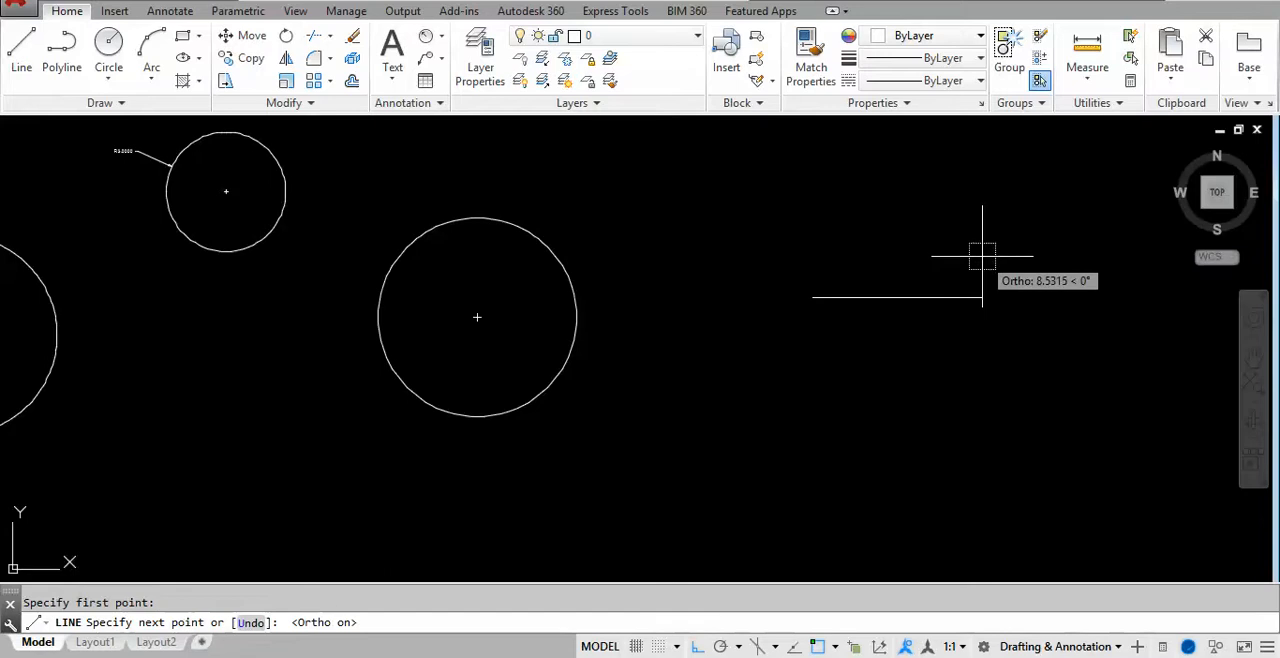
{"action": "type", "text": "10"}
{"action": "key", "text": "Return"}
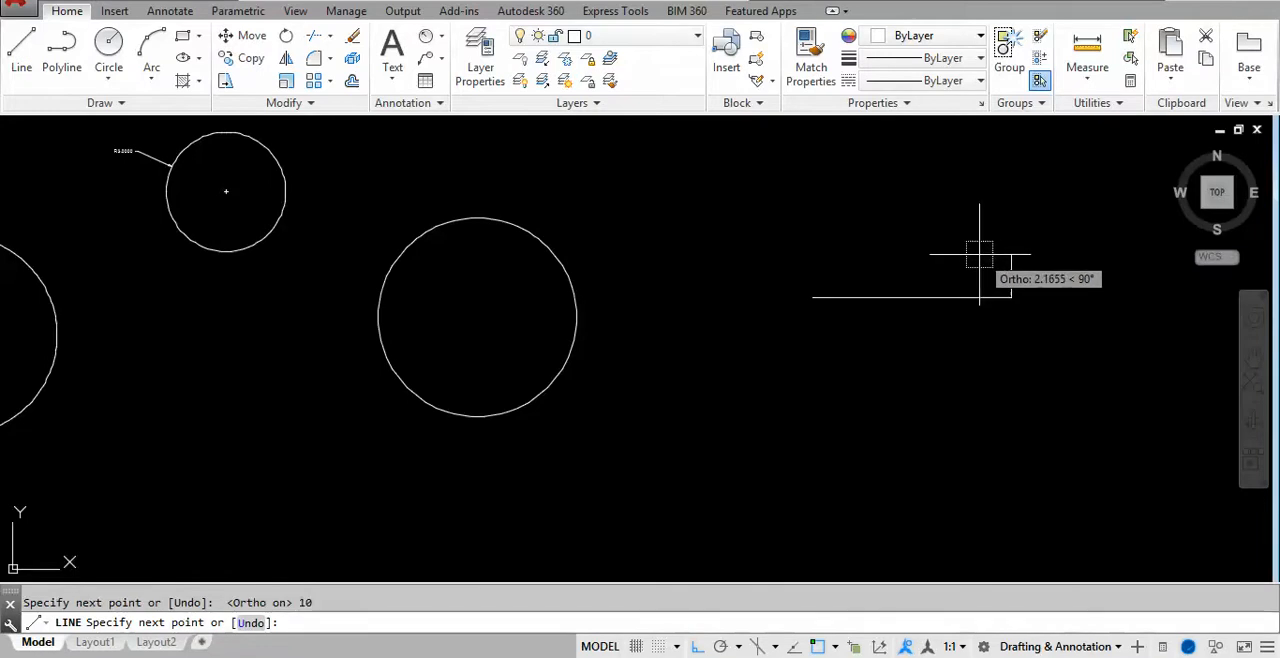
{"action": "key", "text": "Escape"}
{"action": "middle_click_drag", "start_coordinate": [900, 340], "coordinate": [900, 328]}
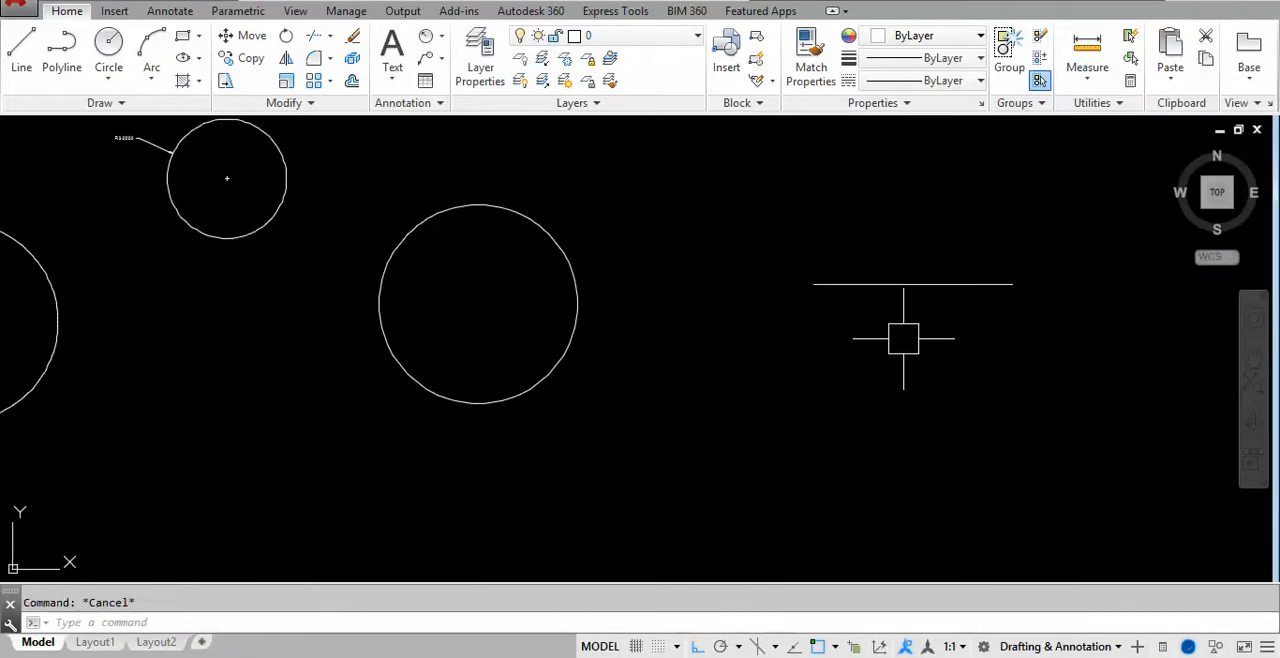
- After checking the two-point method in the notes, draw a 2P circle in AutoCAD using both endpoints of the horizontal line as its diameter
{"action": "type", "text": "c"}
{"action": "key", "text": "Return"}
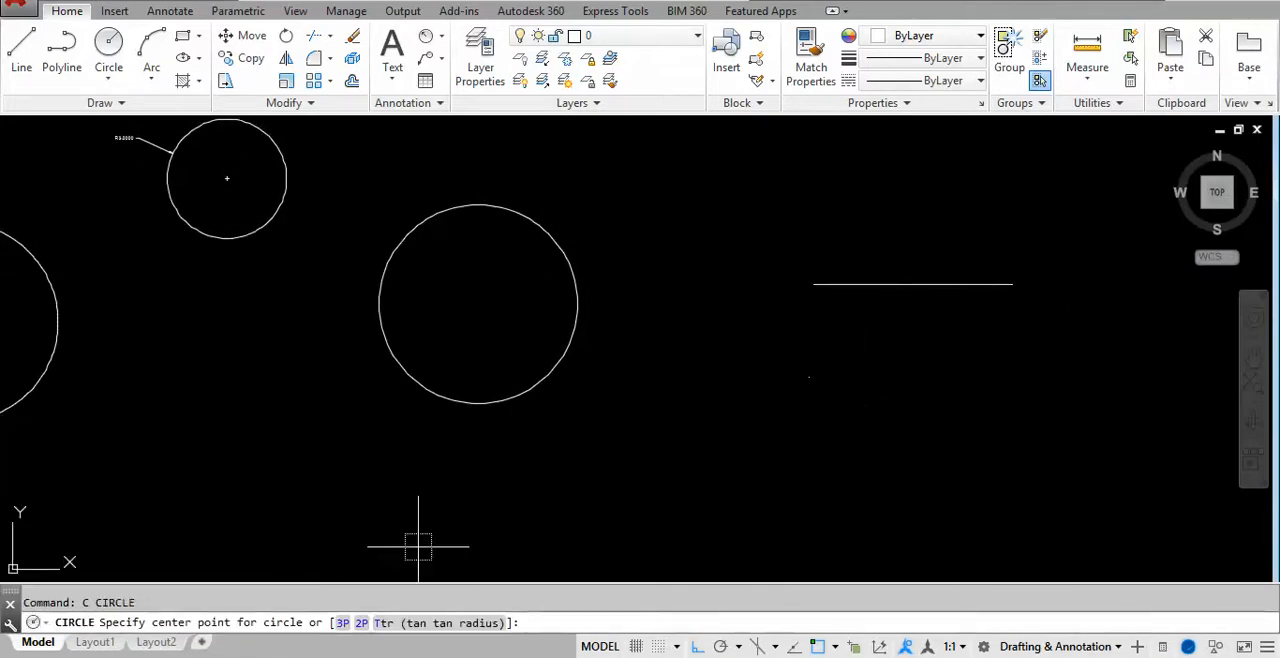
{"action": "left_click", "coordinate": [252, 655]}
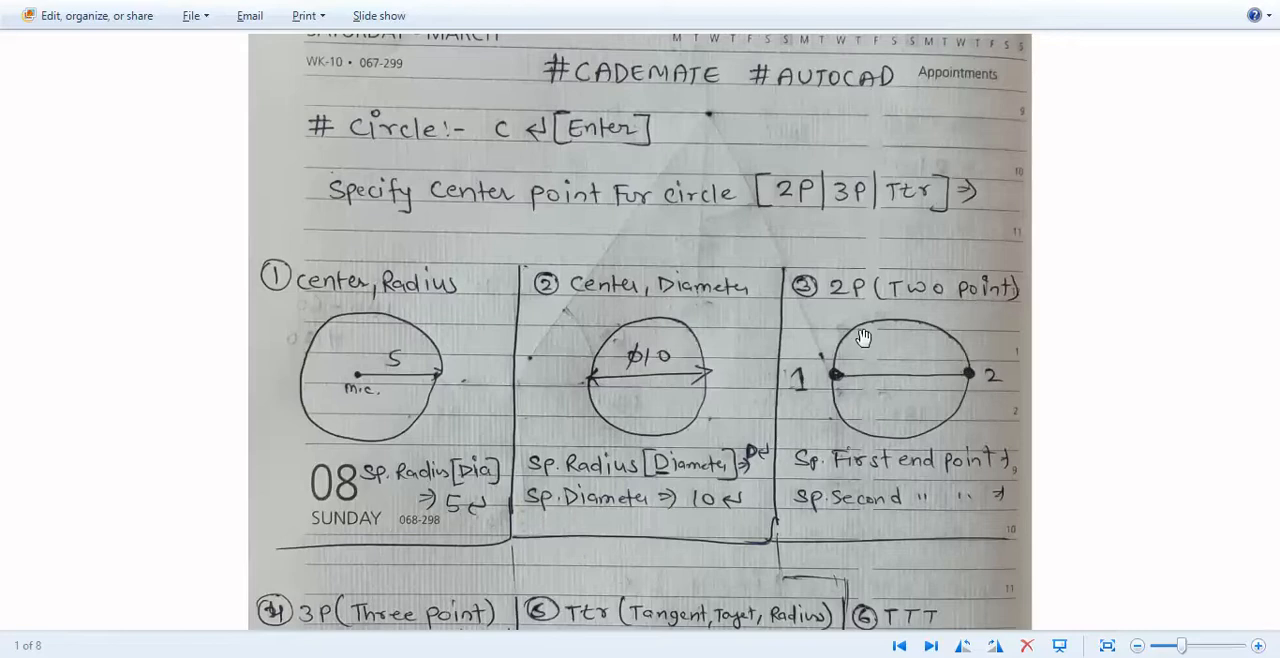
{"action": "left_click_drag", "start_coordinate": [863, 337], "coordinate": [858, 207]}
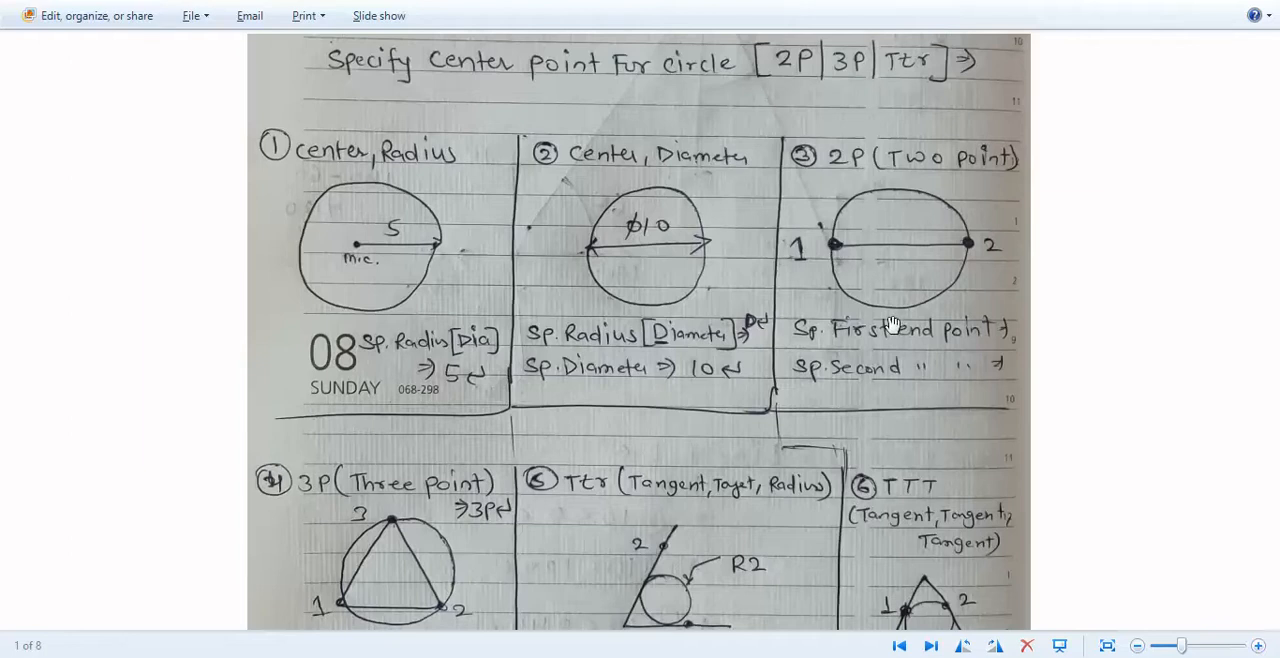
{"action": "key", "text": "alt+Tab"}
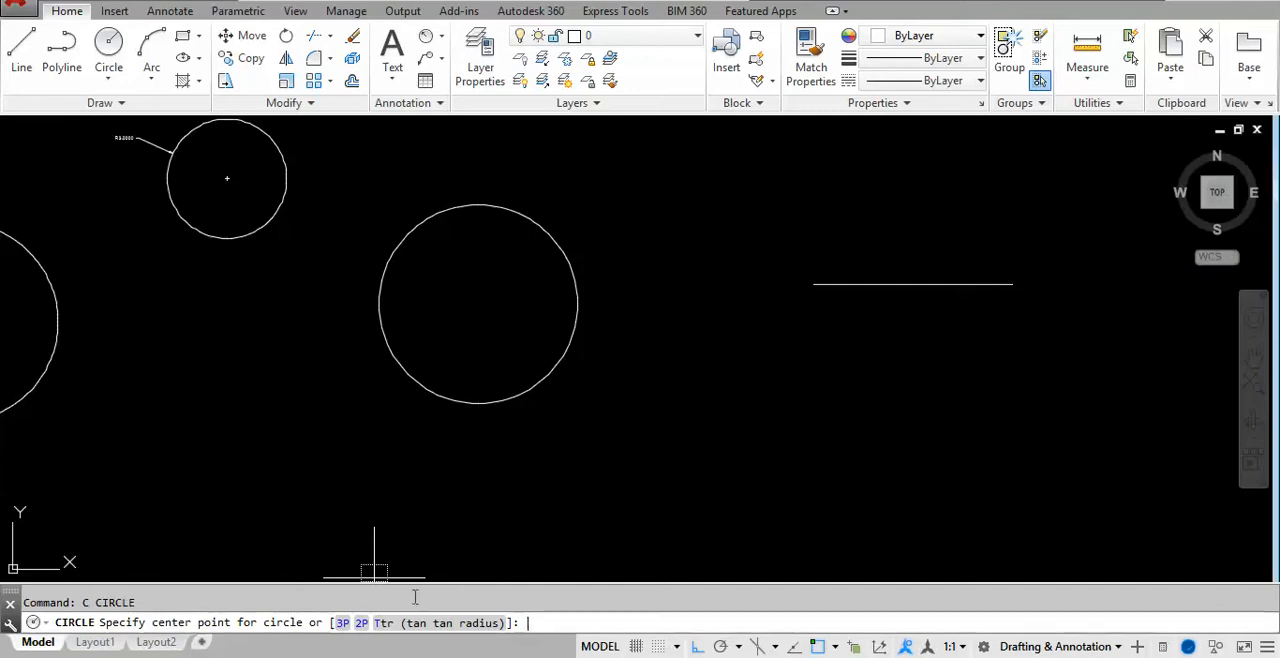
{"action": "key", "text": "Return"}
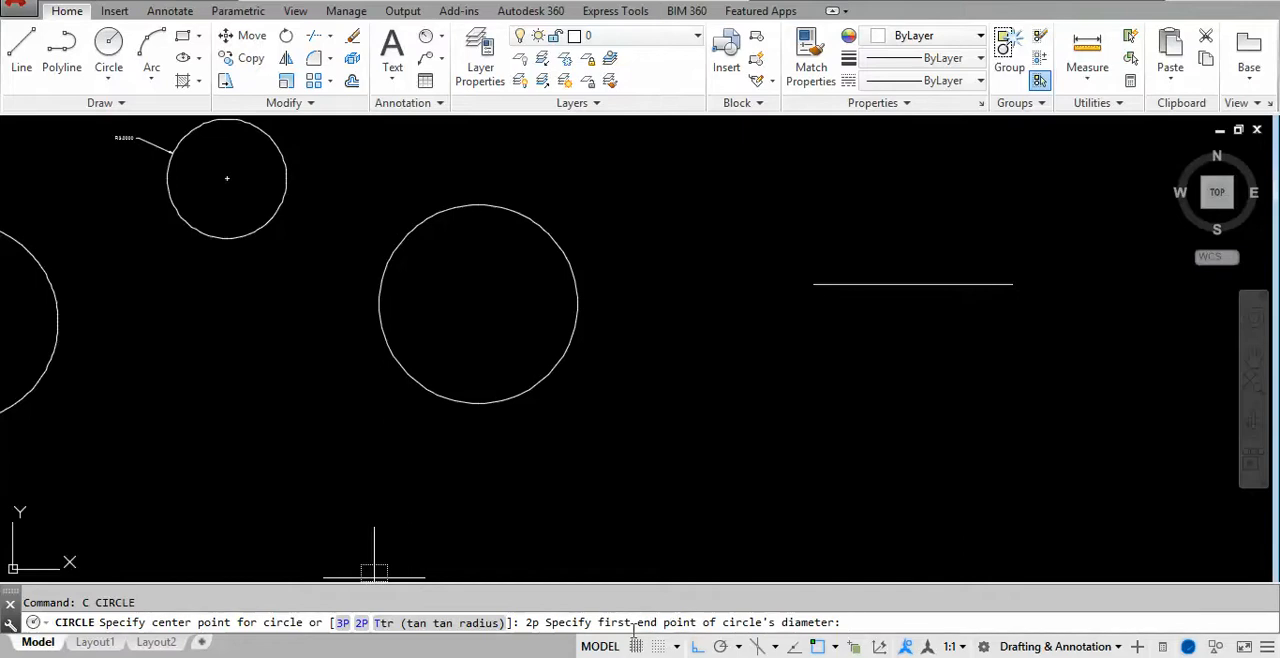
{"action": "left_click", "coordinate": [813, 284]}
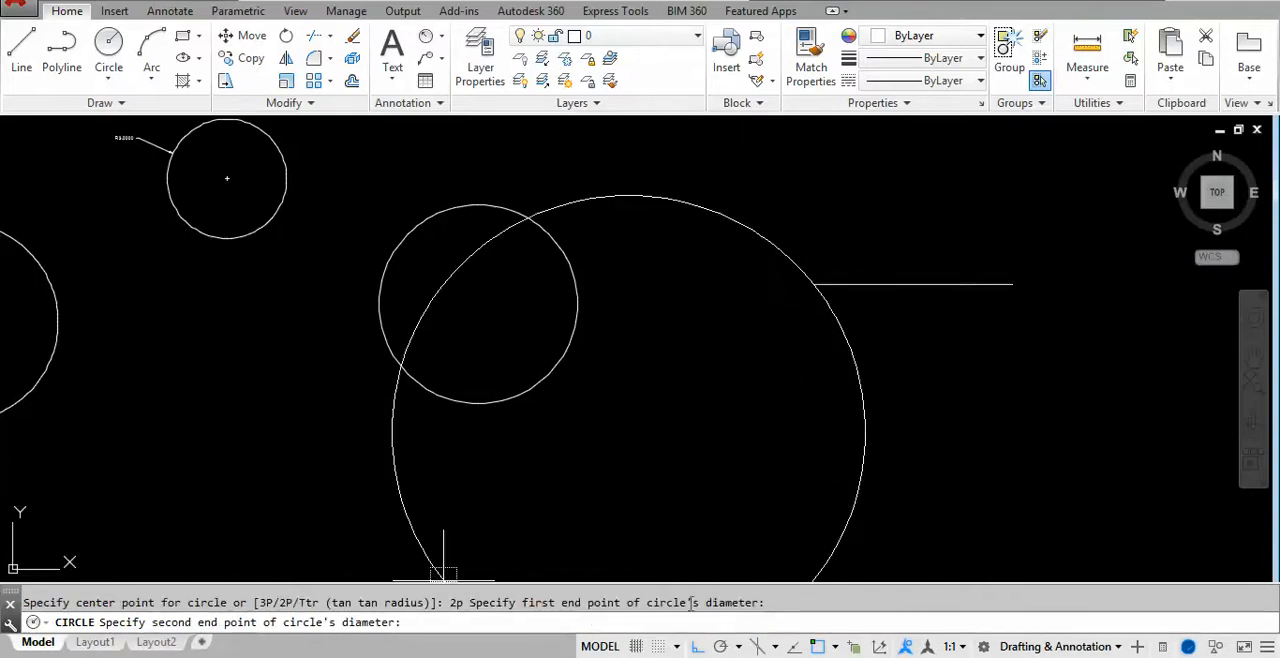
{"action": "left_click", "coordinate": [1012, 284]}
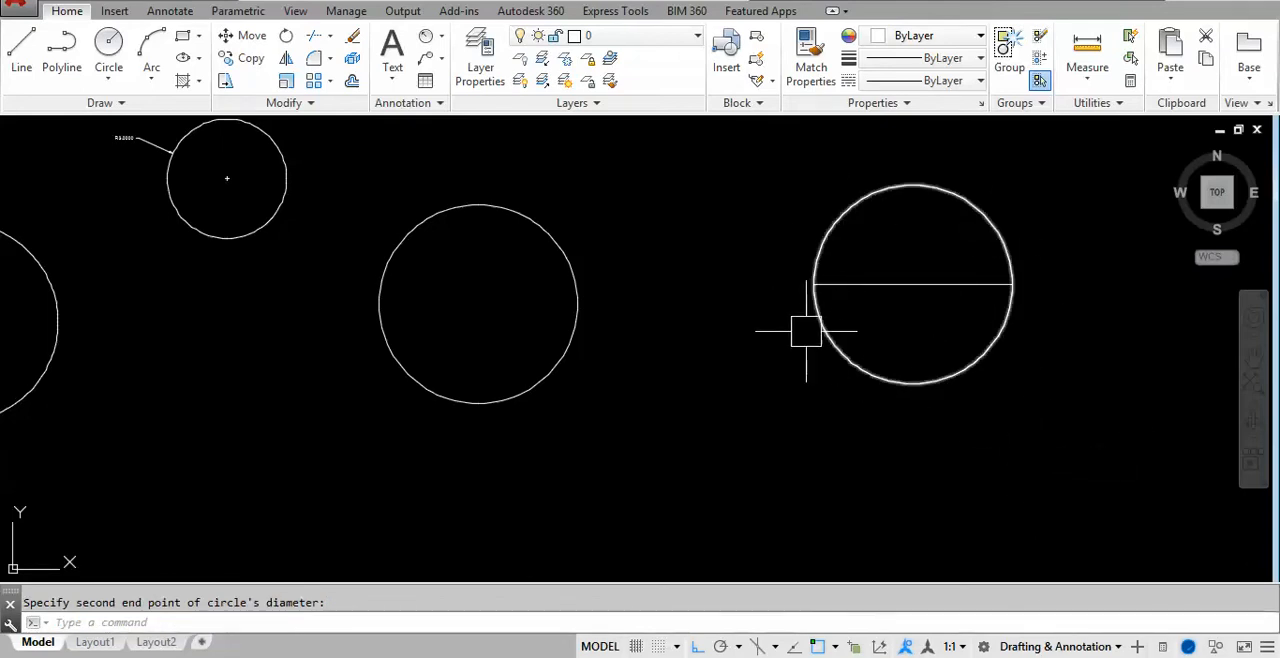
- Draw another 2P circle bridging the gap between the radius-dimensioned small circle and the middle circle, picking its diameter endpoints on their facing edges
{"action": "middle_click_drag", "start_coordinate": [745, 335], "coordinate": [906, 349]}
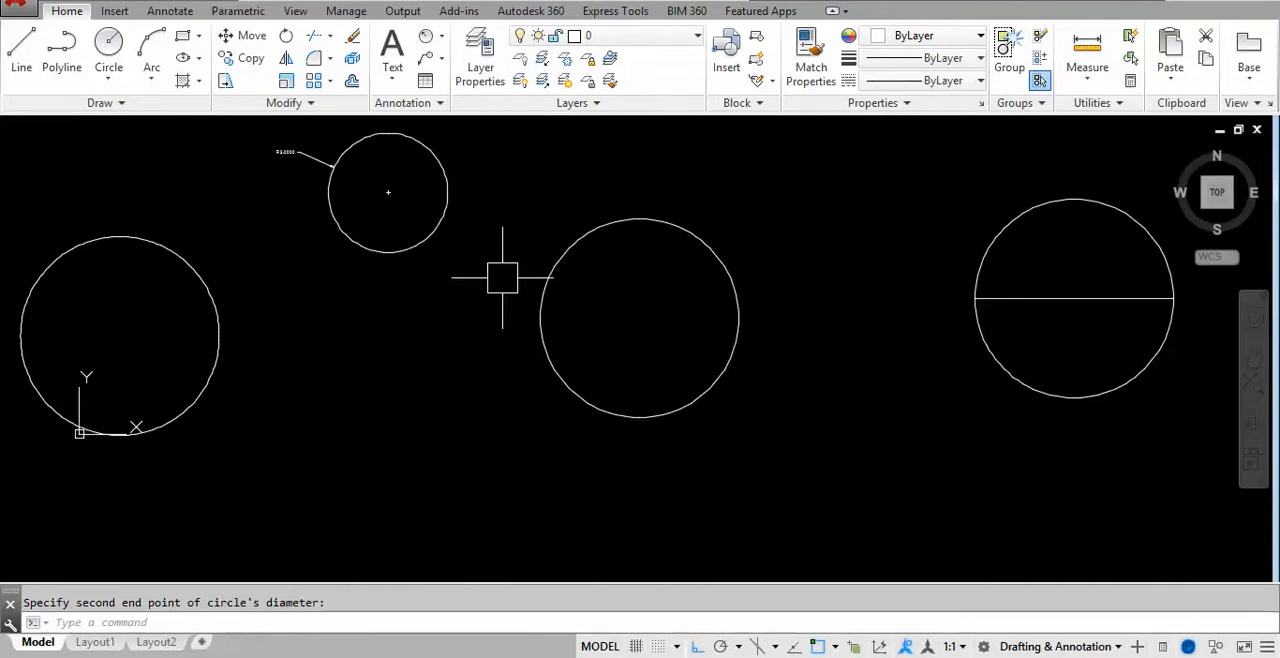
{"action": "middle_click_drag", "start_coordinate": [505, 265], "coordinate": [477, 293]}
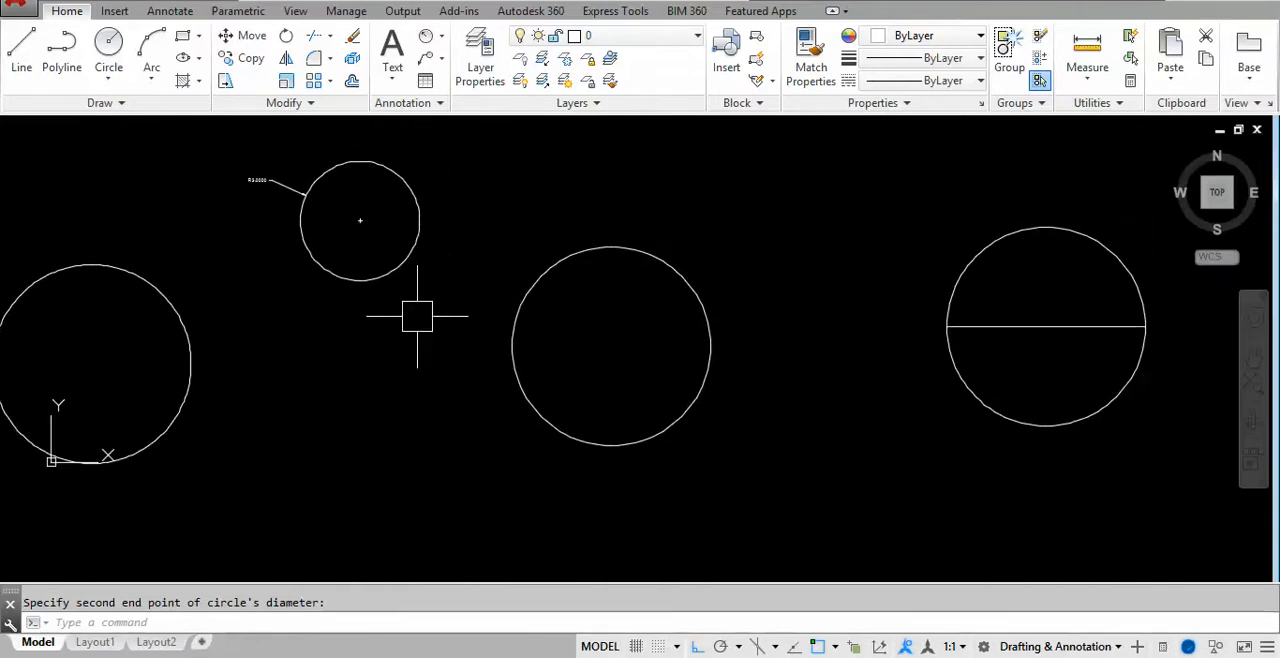
{"action": "type", "text": "c"}
{"action": "key", "text": "Return"}
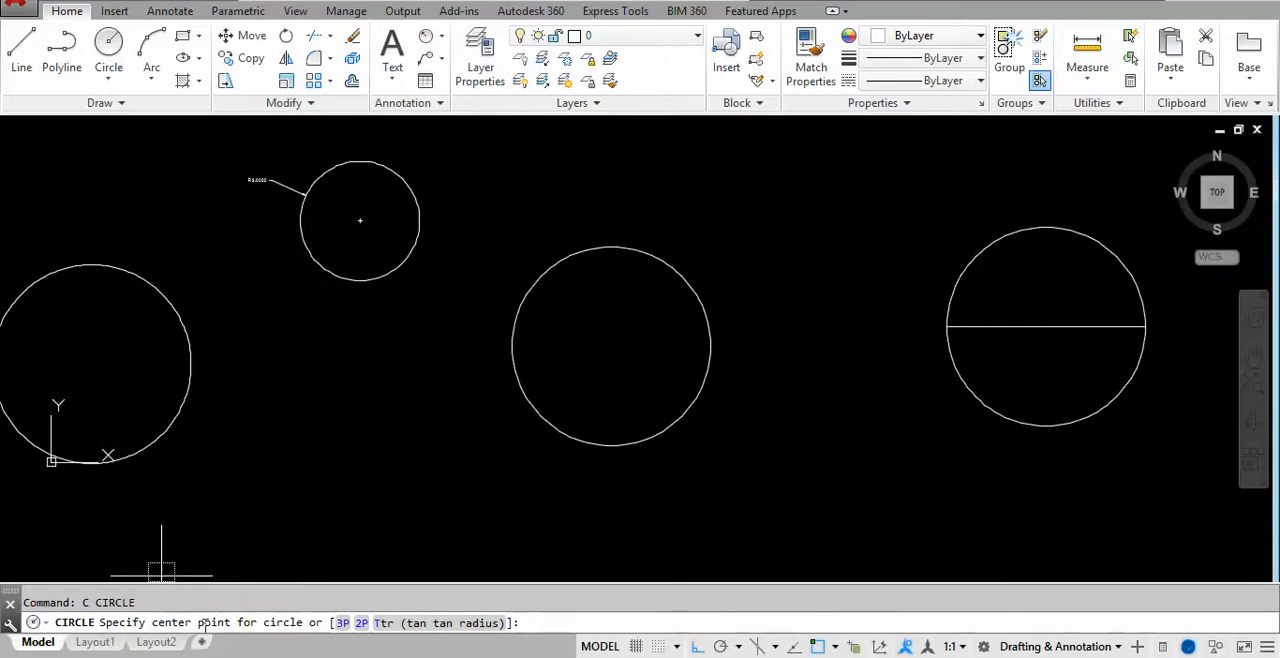
{"action": "type", "text": "2"}
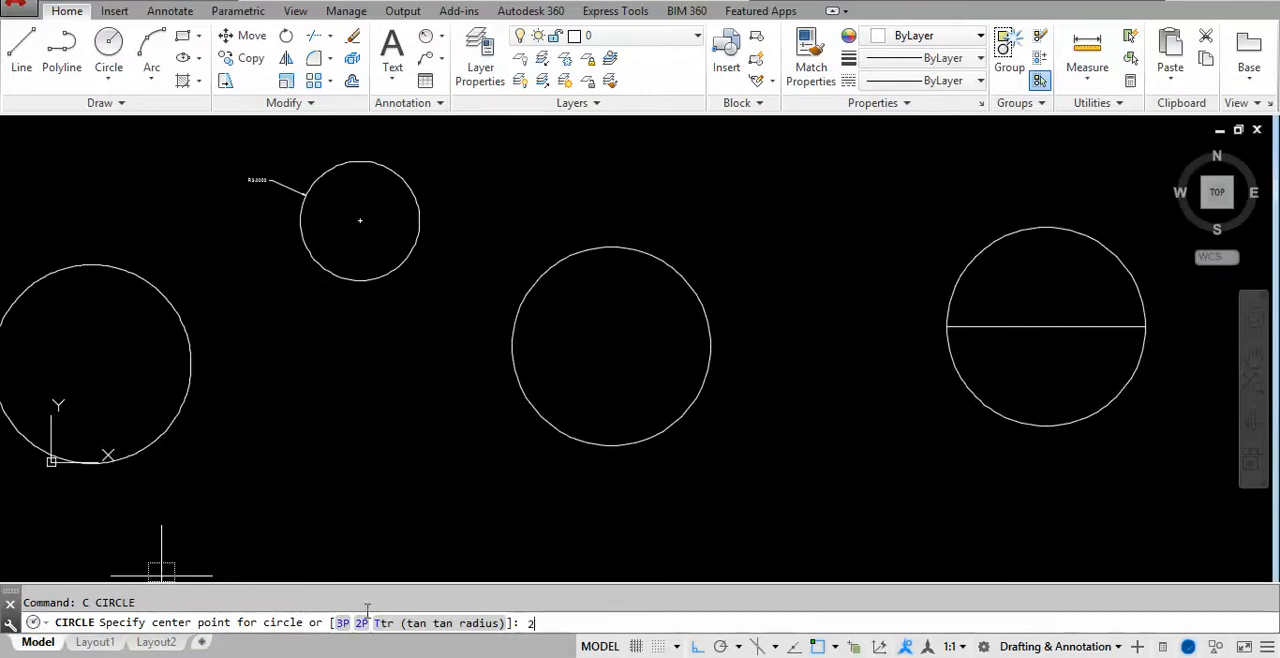
{"action": "type", "text": "p"}
{"action": "key", "text": "Return"}
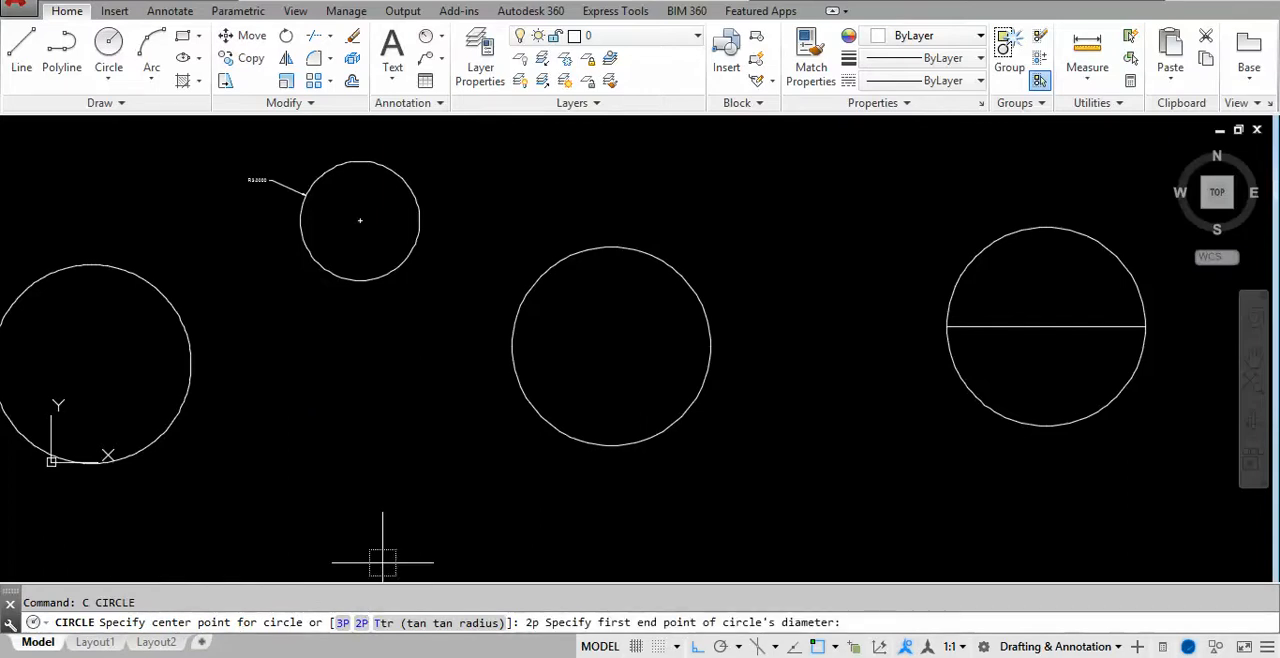
{"action": "left_click", "coordinate": [423, 247]}
{"action": "left_click", "coordinate": [517, 295]}
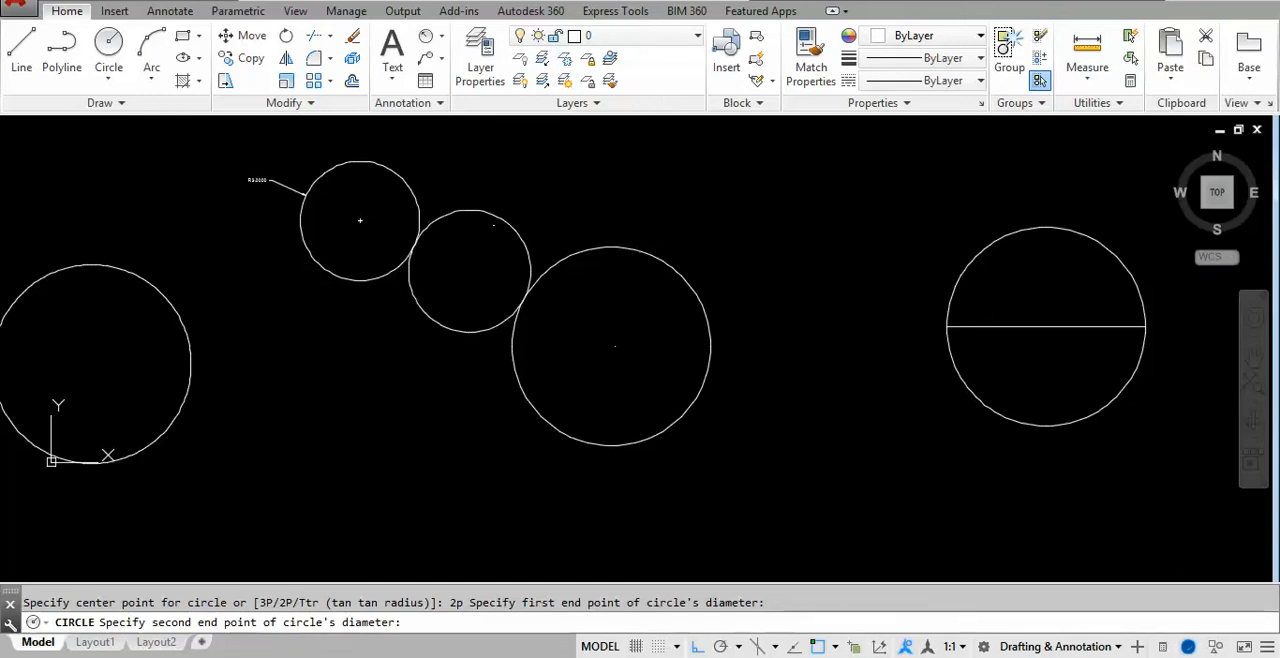
{"action": "middle_click_drag", "start_coordinate": [368, 385], "coordinate": [234, 369]}
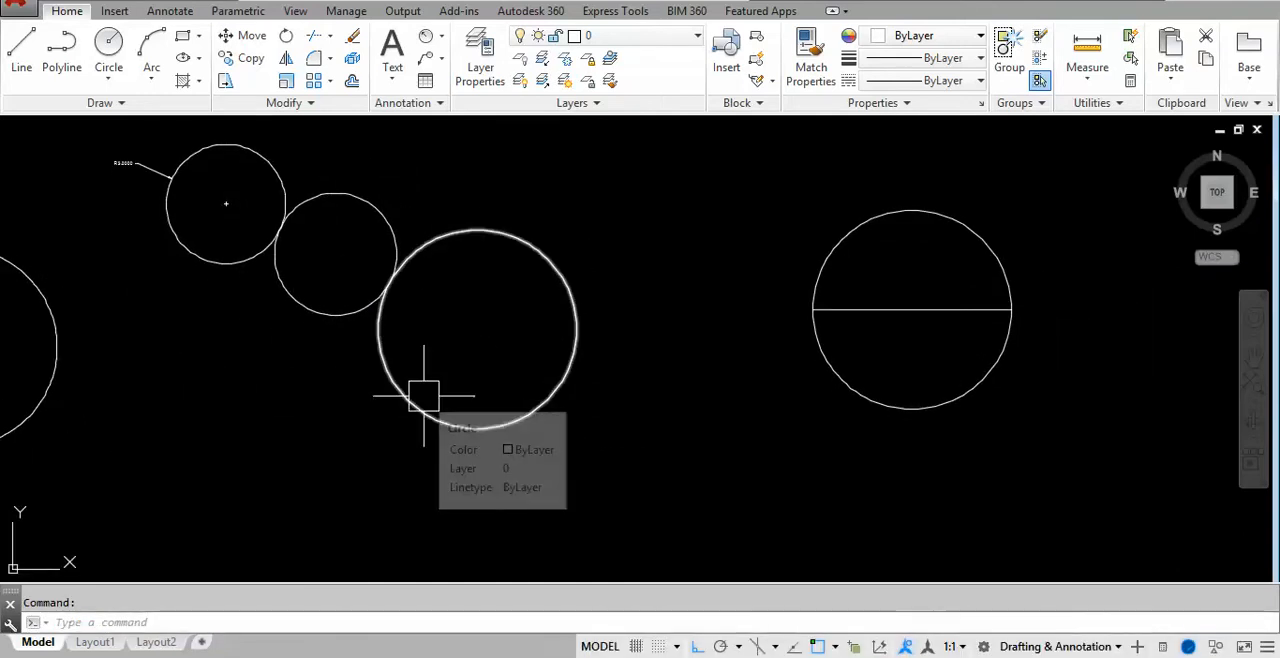
{"action": "type", "text": "c"}
{"action": "key", "text": "Return"}
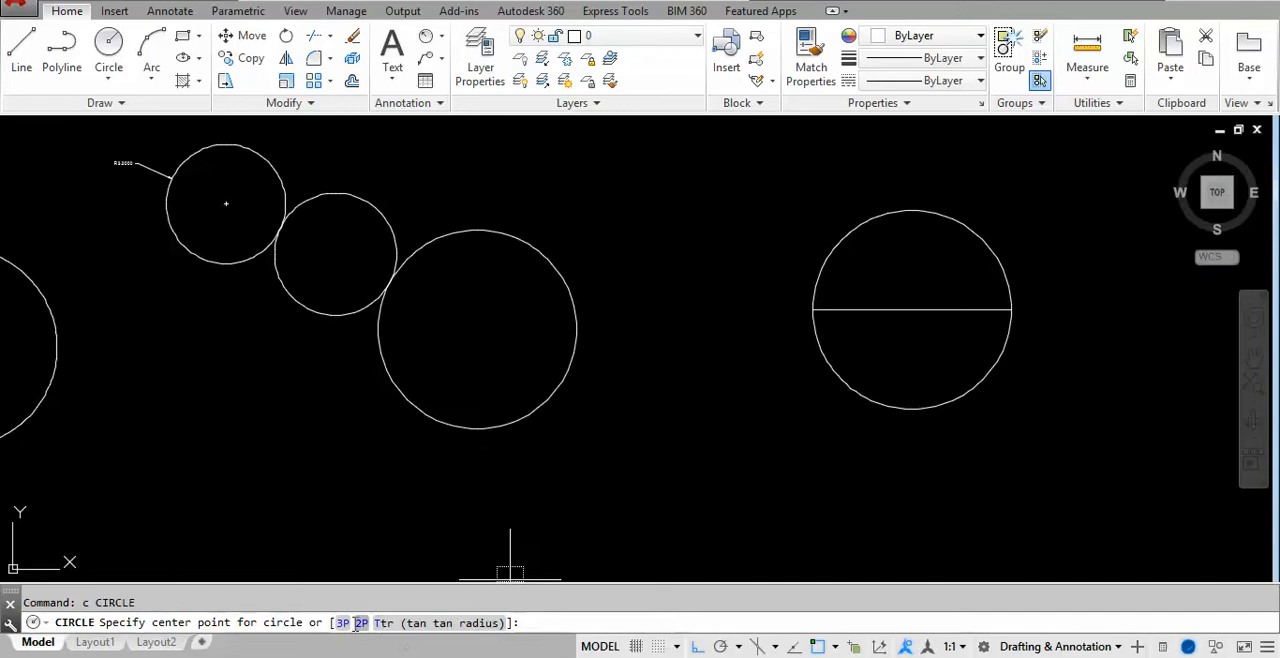
{"action": "type", "text": "2"}
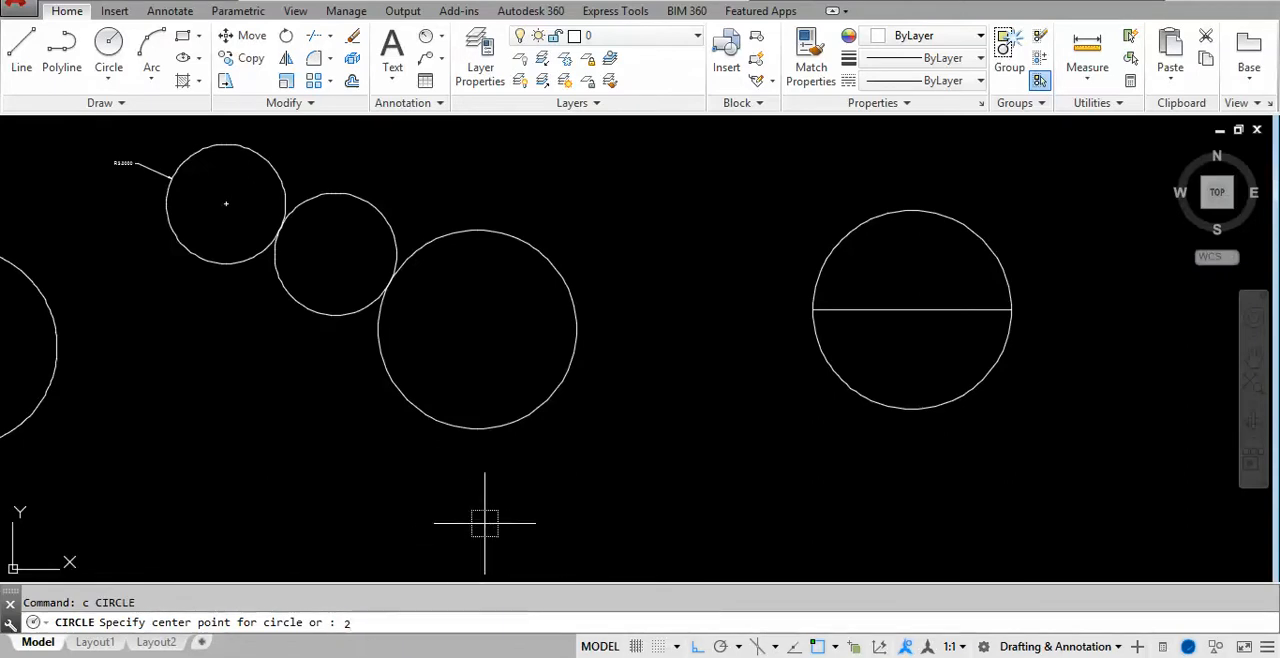
{"action": "type", "text": "p"}
{"action": "key", "text": "Return"}
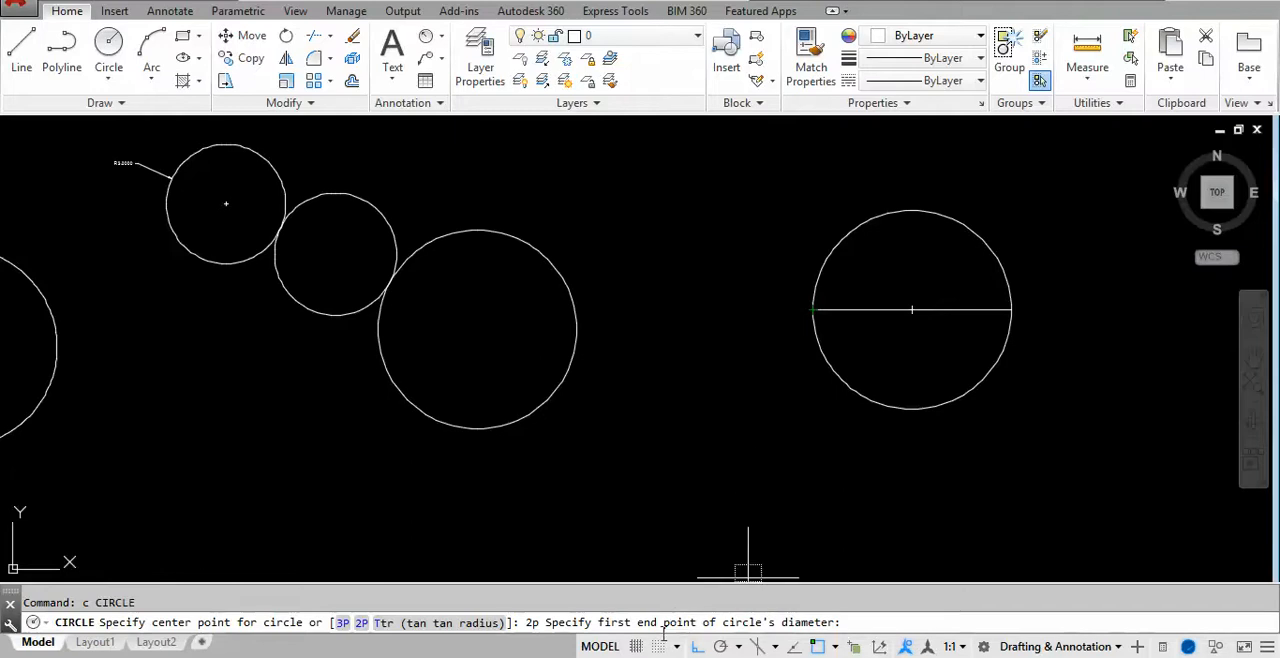
{"action": "key", "text": "Escape"}
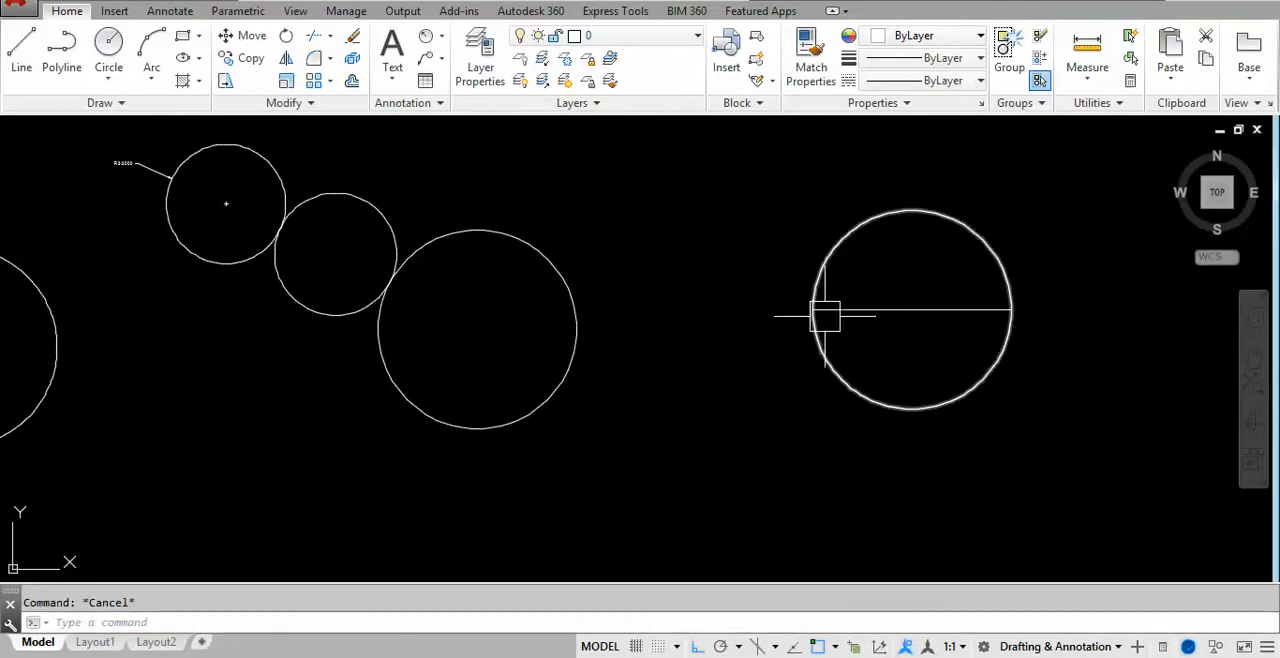
- In the empty area below the circles, draw a horizontal line 10 units long as a triangle's base
{"action": "mouse_move", "coordinate": [891, 363]}
{"action": "middle_mouse_down"}
{"action": "mouse_move", "coordinate": [716, 327]}
{"action": "mouse_move", "coordinate": [711, 149]}
{"action": "middle_mouse_up"}
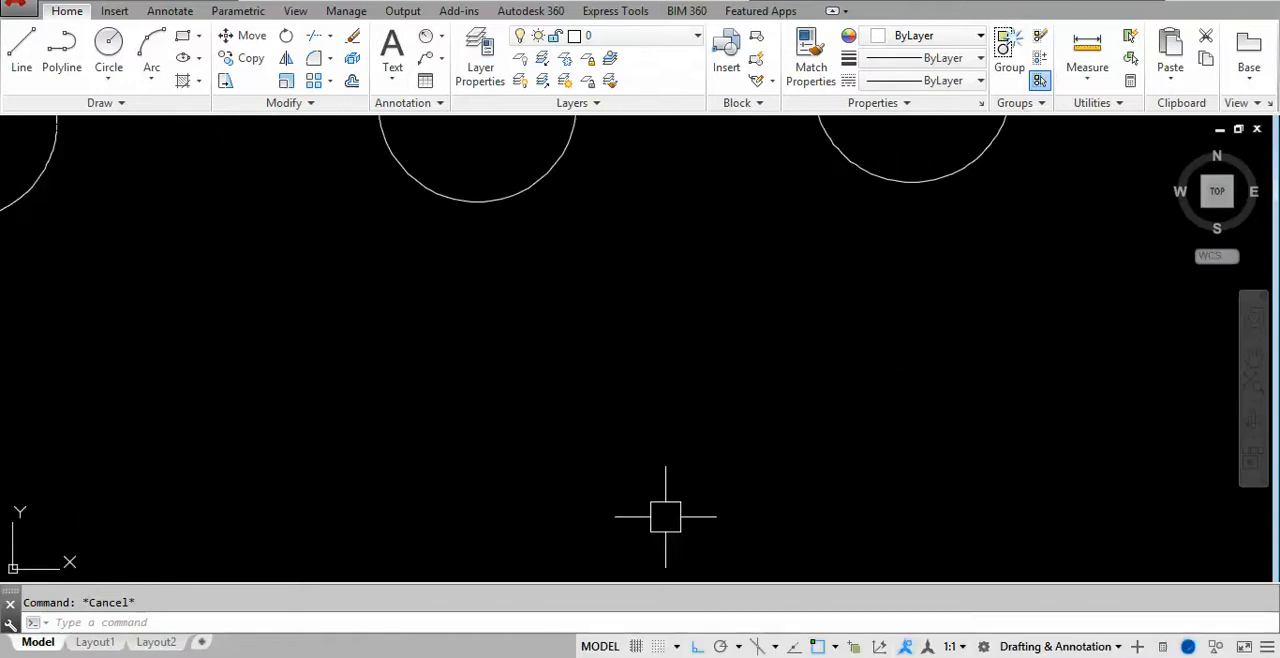
{"action": "type", "text": "l"}
{"action": "key", "text": "Return"}
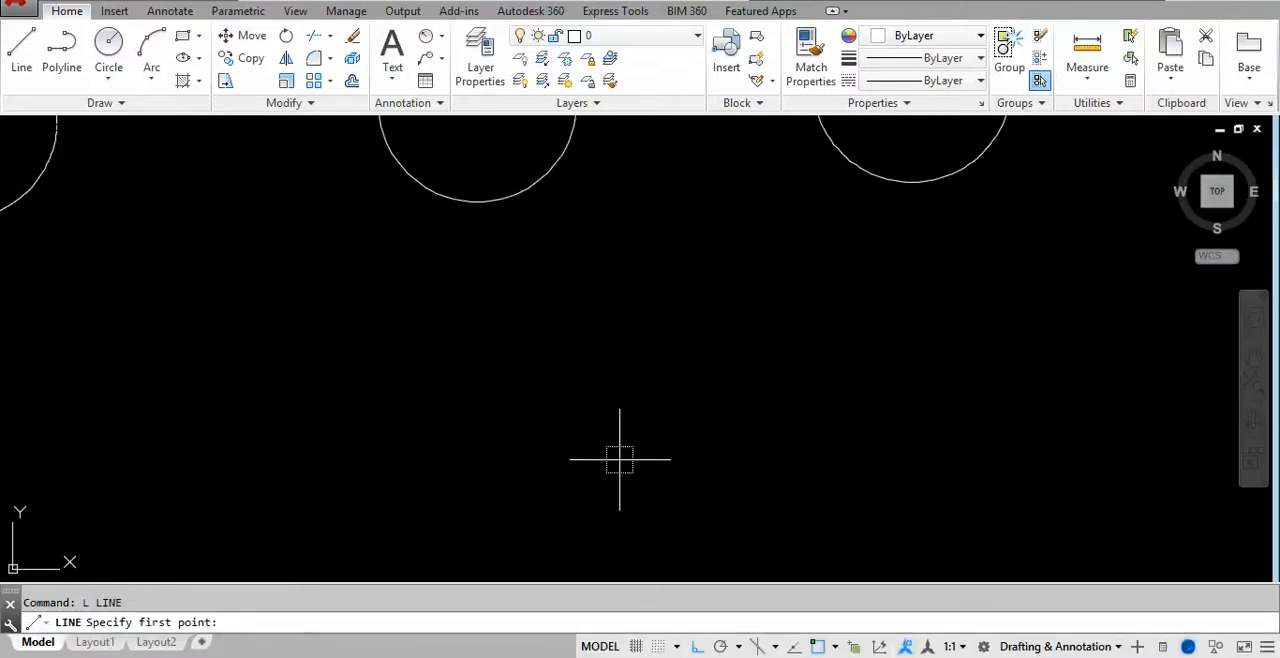
{"action": "left_click", "coordinate": [600, 469]}
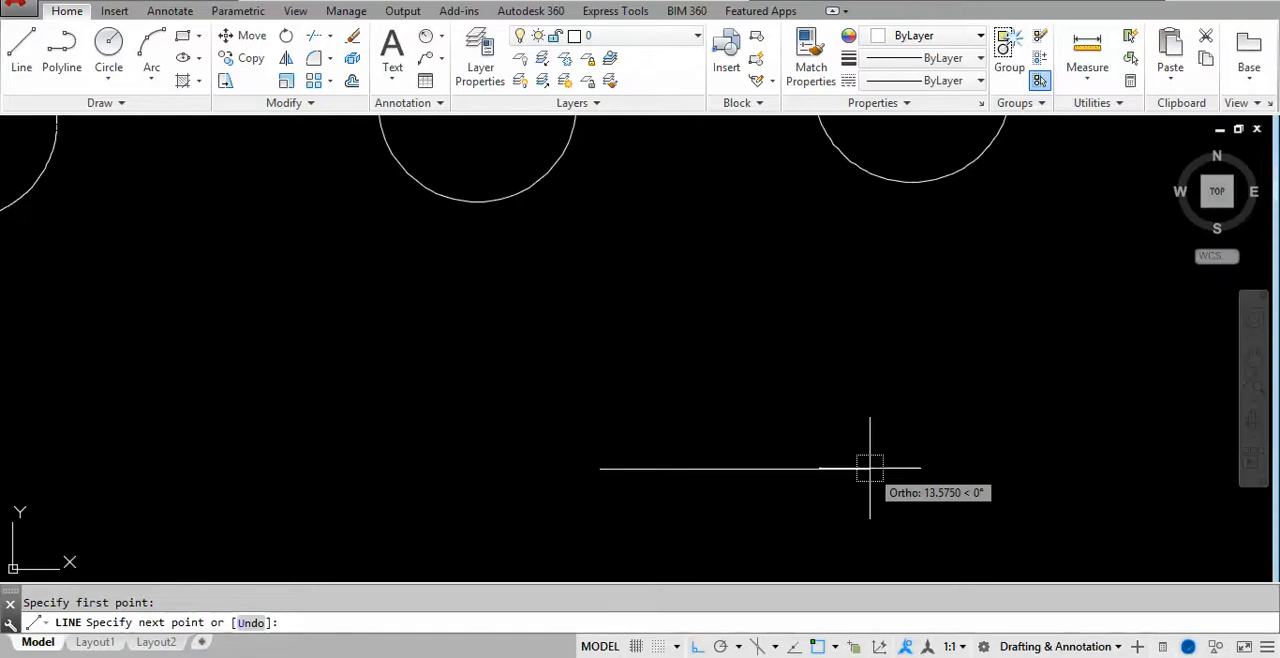
{"action": "type", "text": "10"}
{"action": "key", "text": "Return"}
{"action": "type", "text": "@1"}
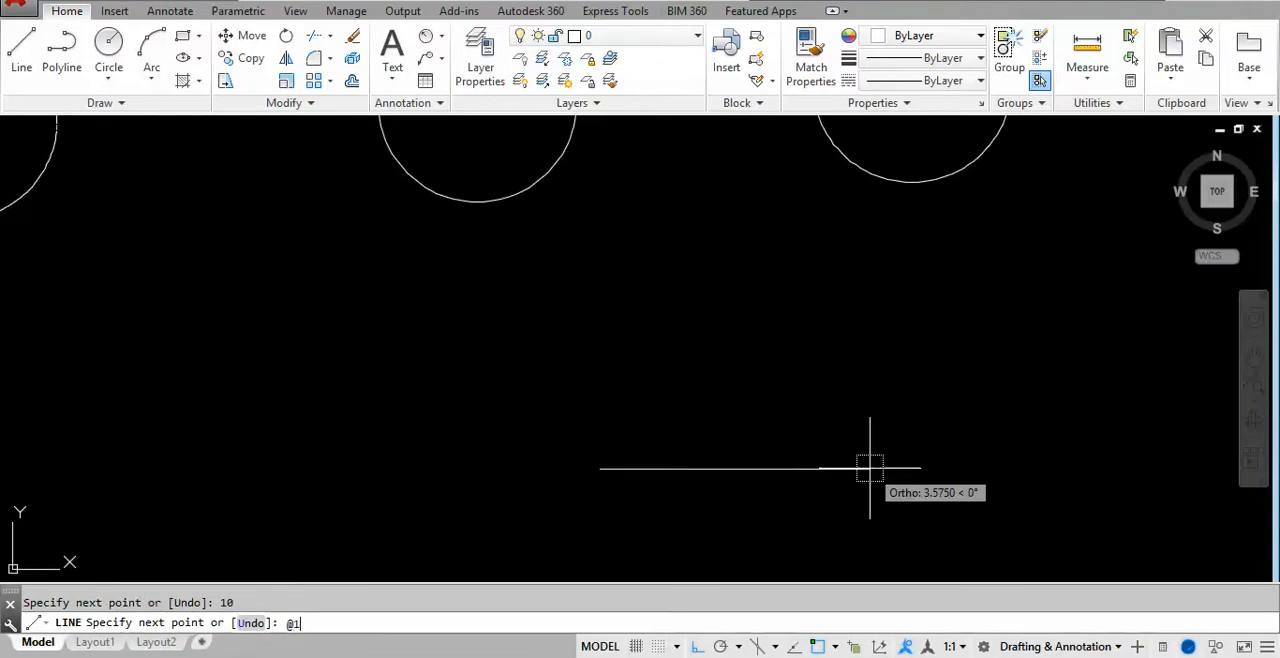
{"action": "type", "text": "0<120"}
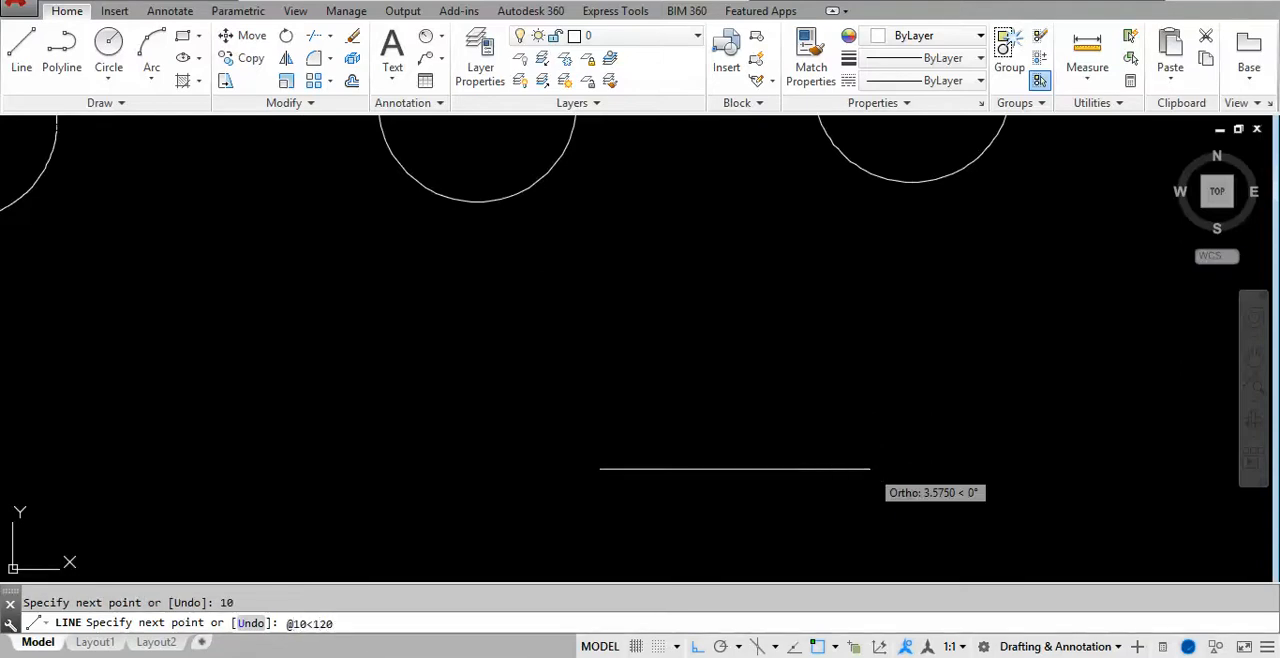
{"action": "key", "text": "Return"}
{"action": "type", "text": "@10<"}
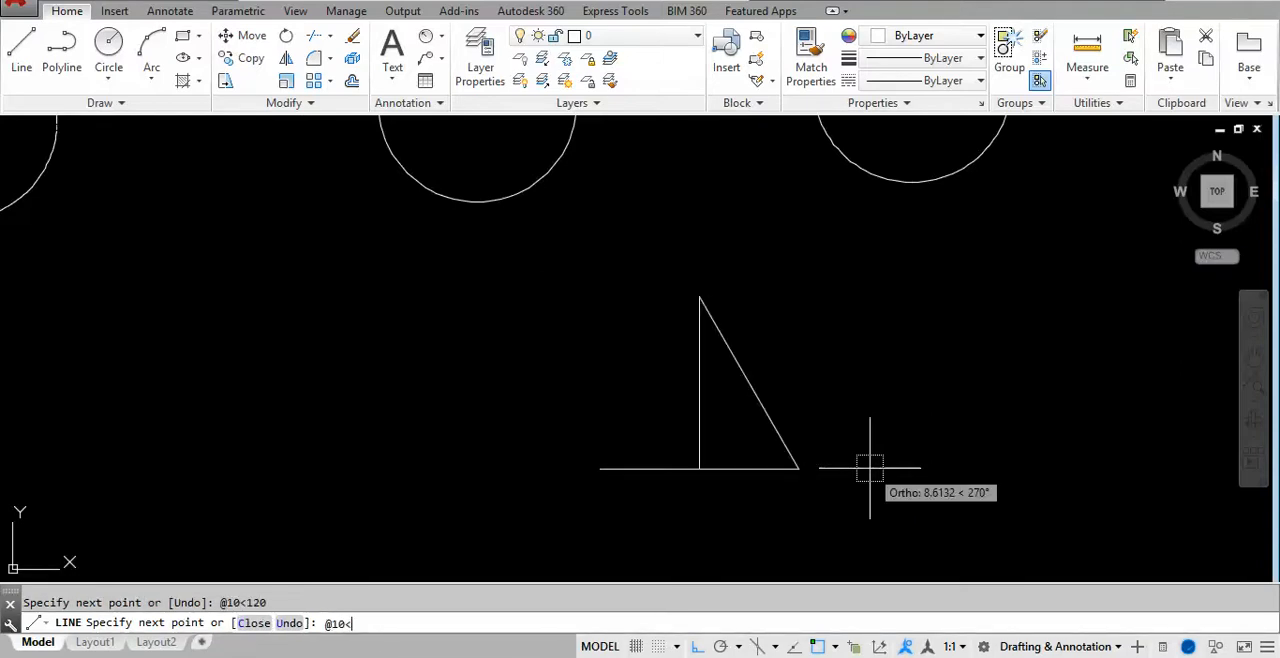
{"action": "type", "text": "240"}
{"action": "key", "text": "Return"}
{"action": "key", "text": "Escape"}
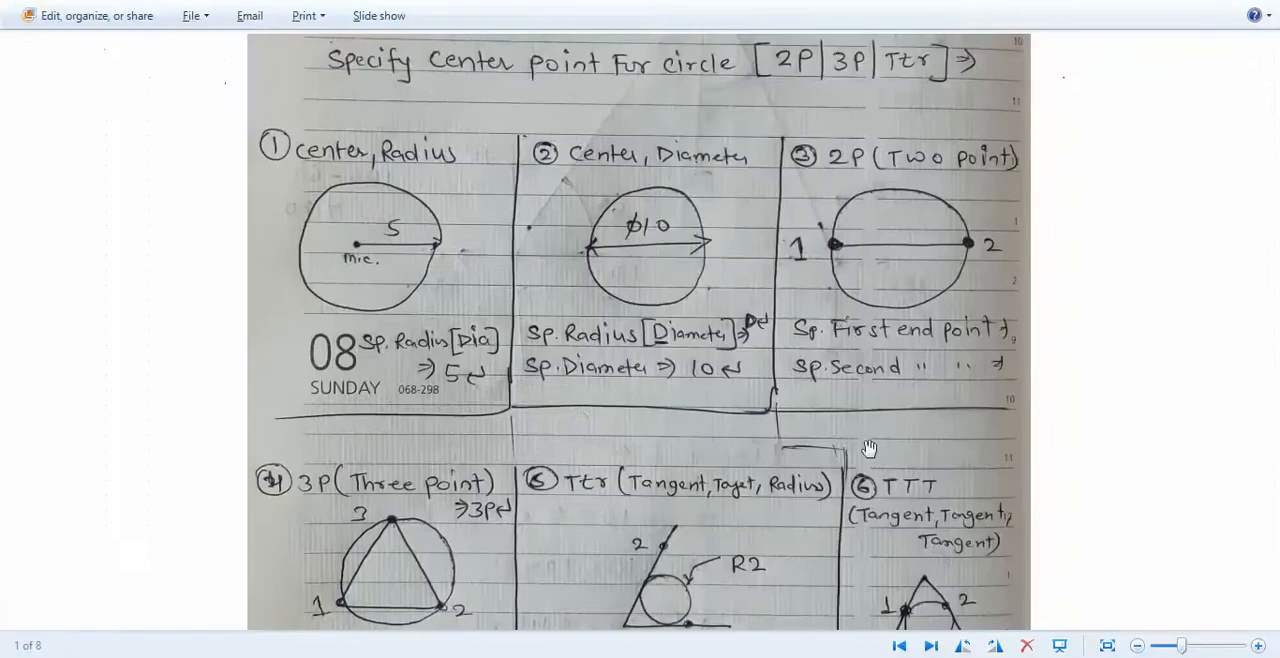
- Switch to the handwritten notes and examine the 3P (three point) circle sketch and its prompts
{"action": "scroll", "coordinate": [579, 420], "scroll_direction": "down", "scroll_amount": 2}
{"action": "scroll", "coordinate": [578, 420], "scroll_direction": "up", "scroll_amount": 3}
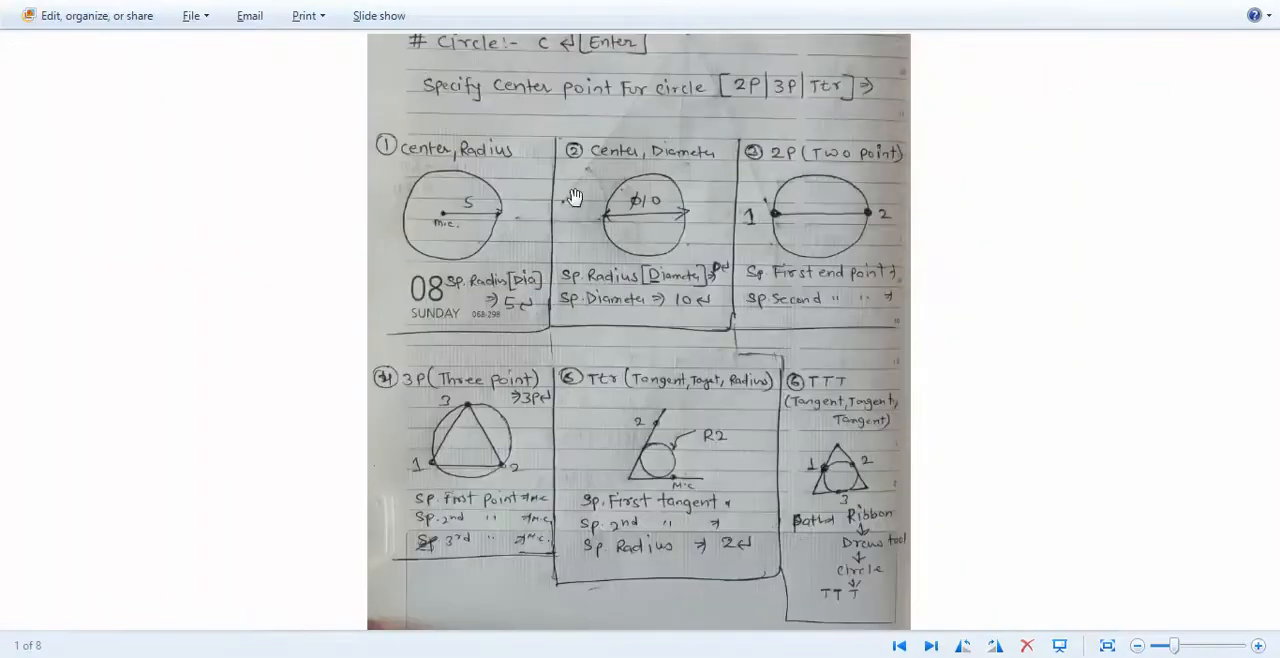
{"action": "scroll", "coordinate": [453, 558], "scroll_direction": "up", "scroll_amount": 1}
{"action": "scroll", "coordinate": [558, 238], "scroll_direction": "down", "scroll_amount": 2}
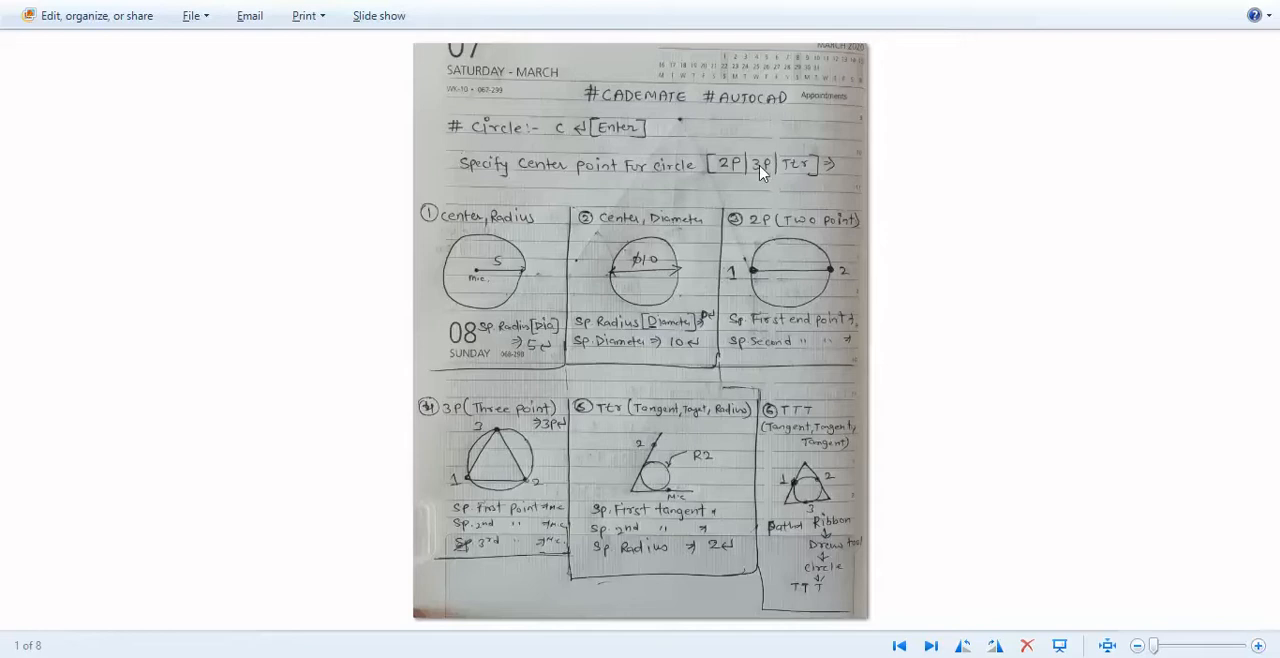
{"action": "scroll", "coordinate": [450, 510], "scroll_direction": "up", "scroll_amount": 4}
{"action": "left_click_drag", "start_coordinate": [437, 486], "coordinate": [418, 424]}
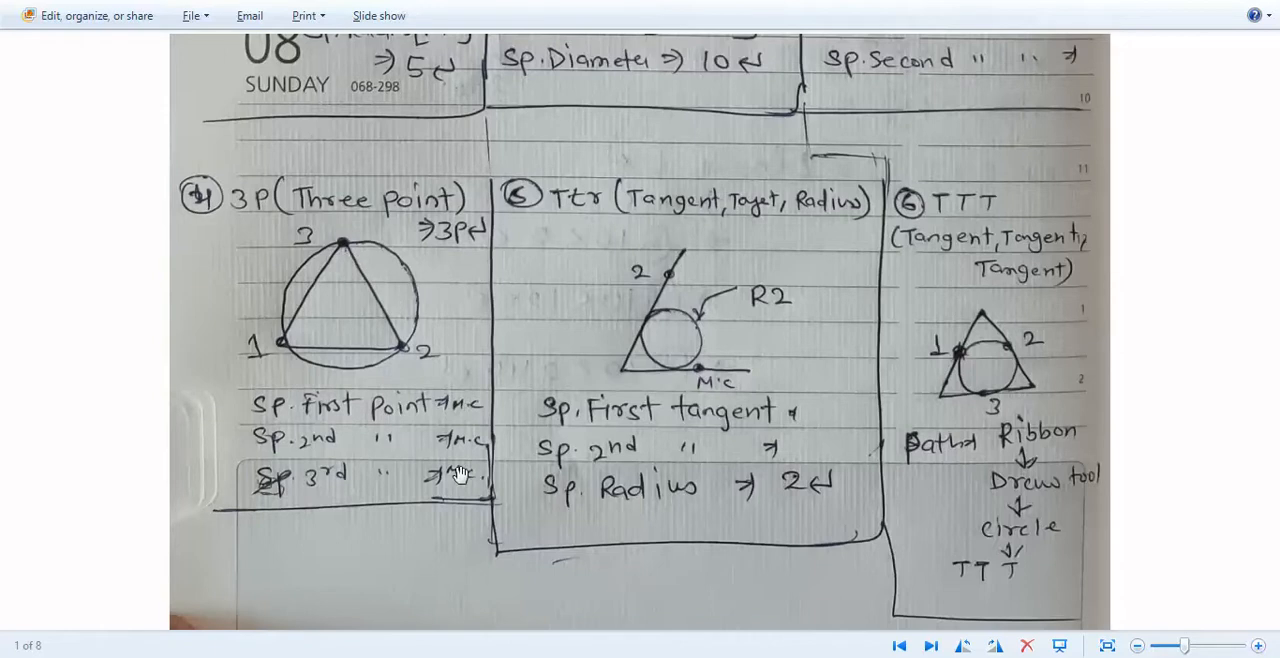
- Back in AutoCAD, draw a 3P circle through the triangle's lower-left, lower-right and top vertices
{"action": "key", "text": "alt+Tab"}
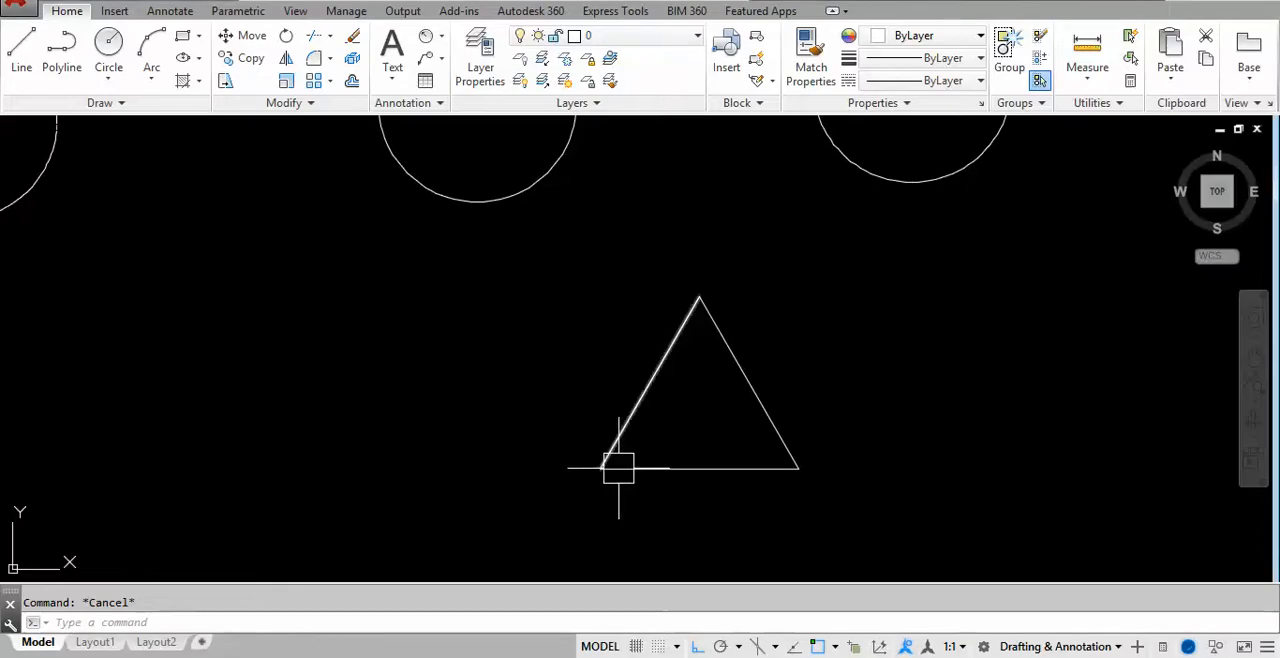
{"action": "type", "text": "c"}
{"action": "key", "text": "Return"}
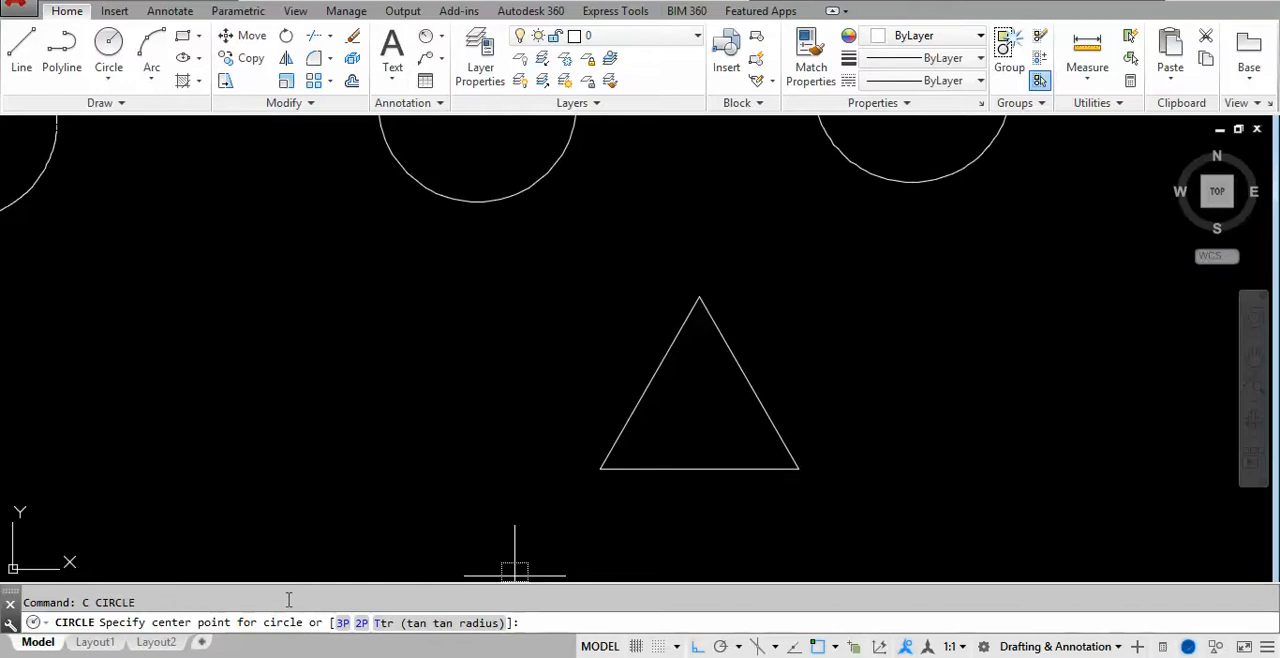
{"action": "type", "text": "3"}
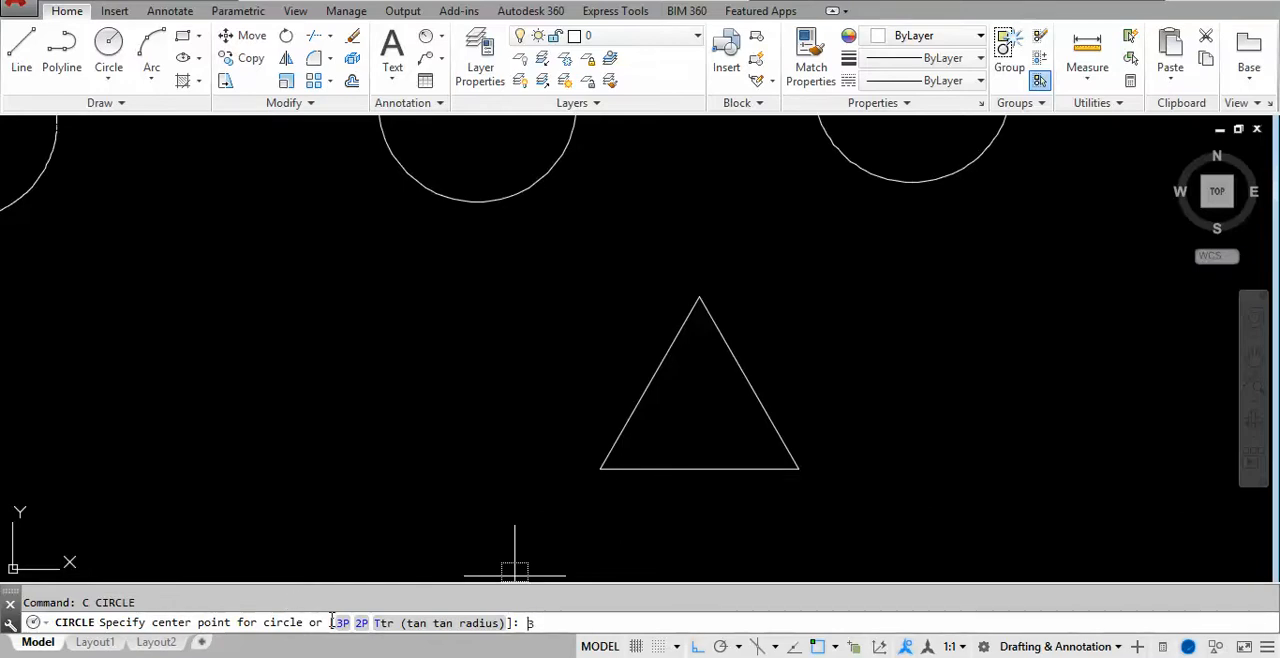
{"action": "type", "text": "p"}
{"action": "key", "text": "Return"}
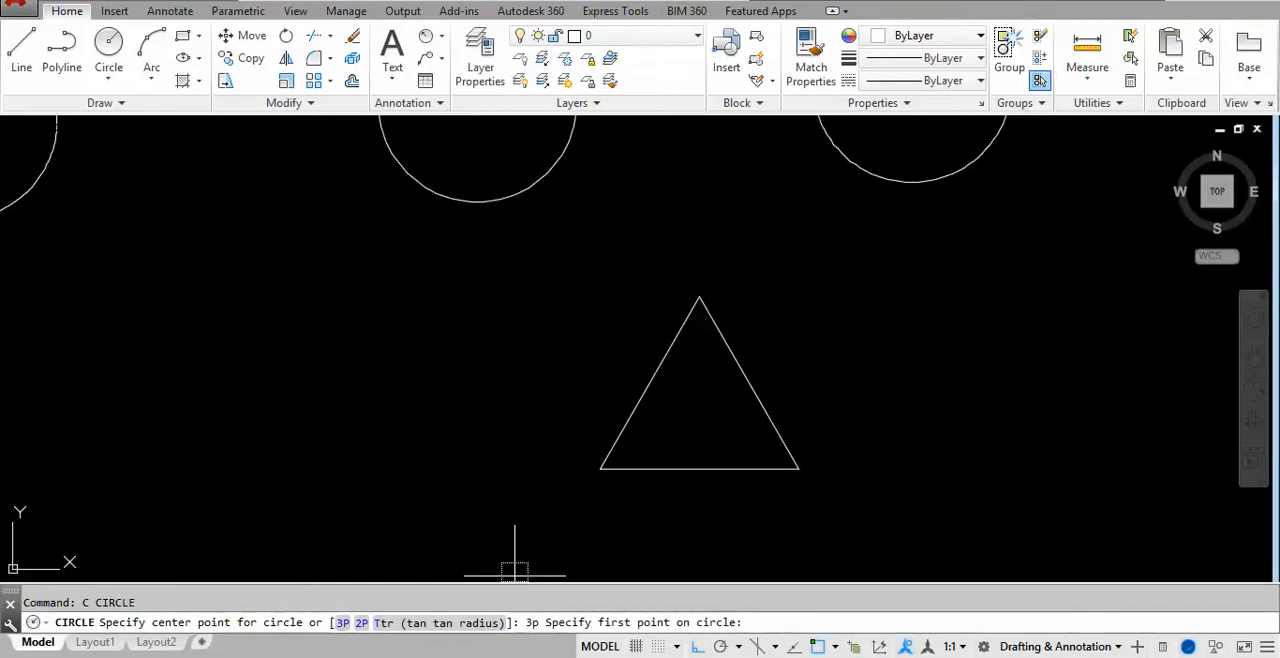
{"action": "left_click", "coordinate": [600, 468]}
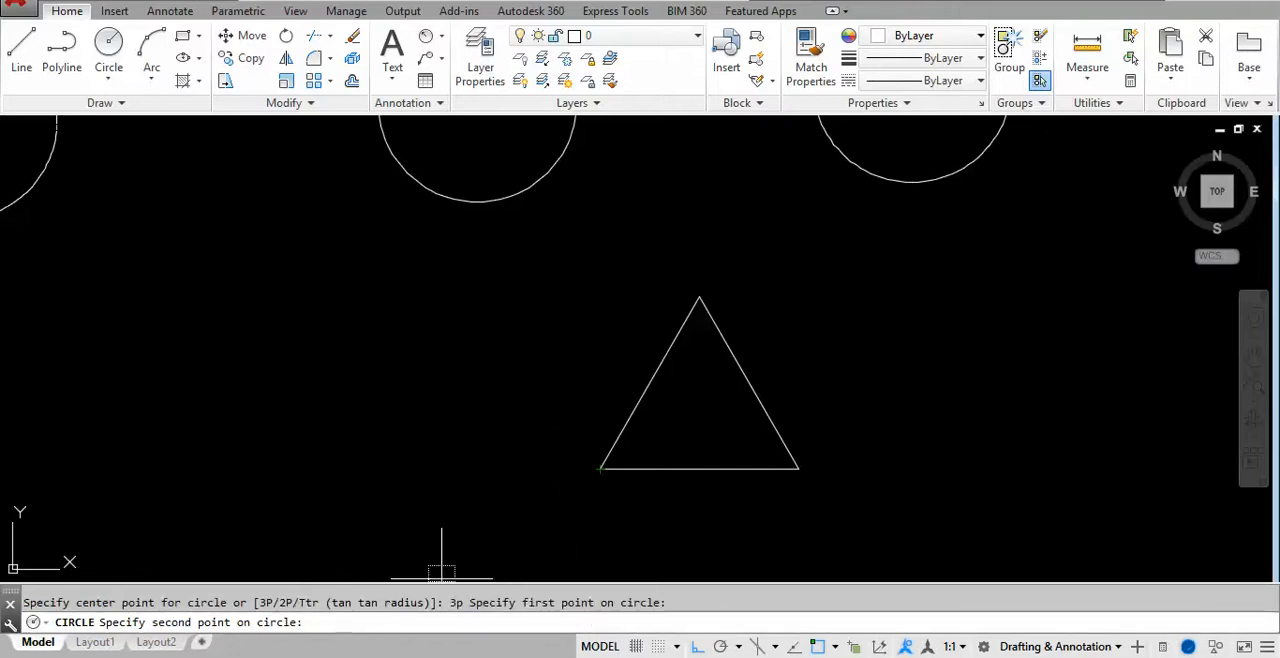
{"action": "left_click", "coordinate": [798, 468]}
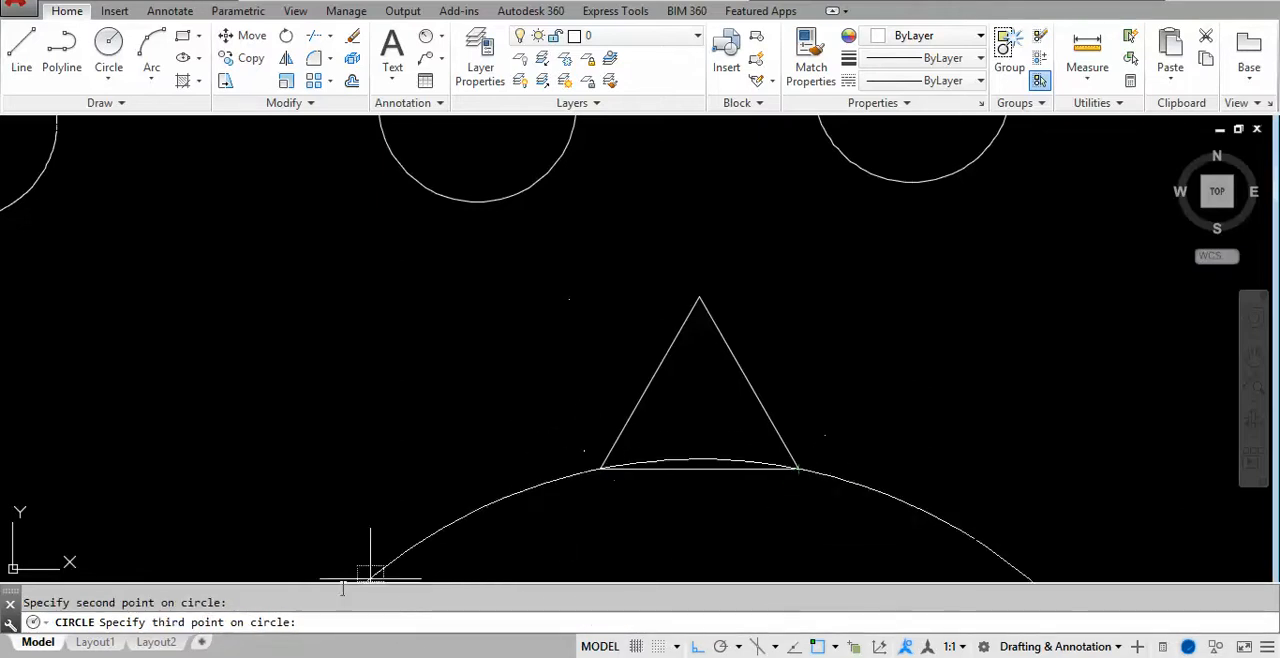
{"action": "left_click", "coordinate": [699, 298]}
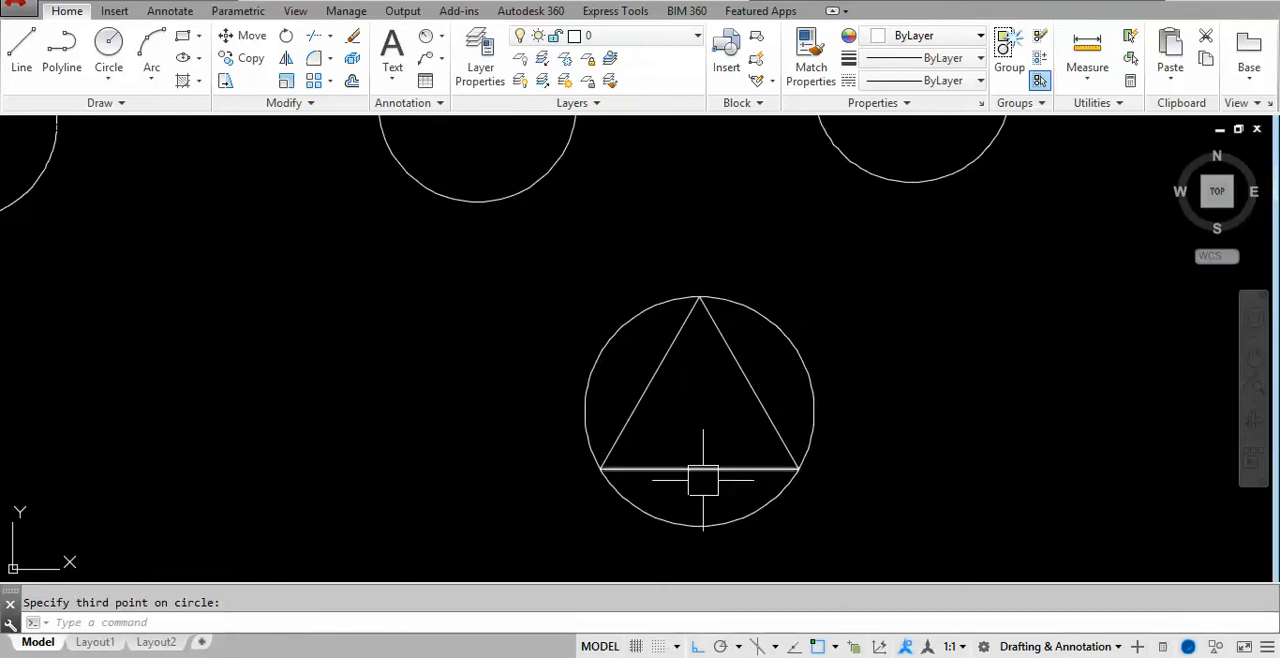
- Draw a freehand 3P circle with a radius of about 4.8 in the empty area beside the circumscribed triangle
{"action": "type", "text": "c"}
{"action": "key", "text": "Return"}
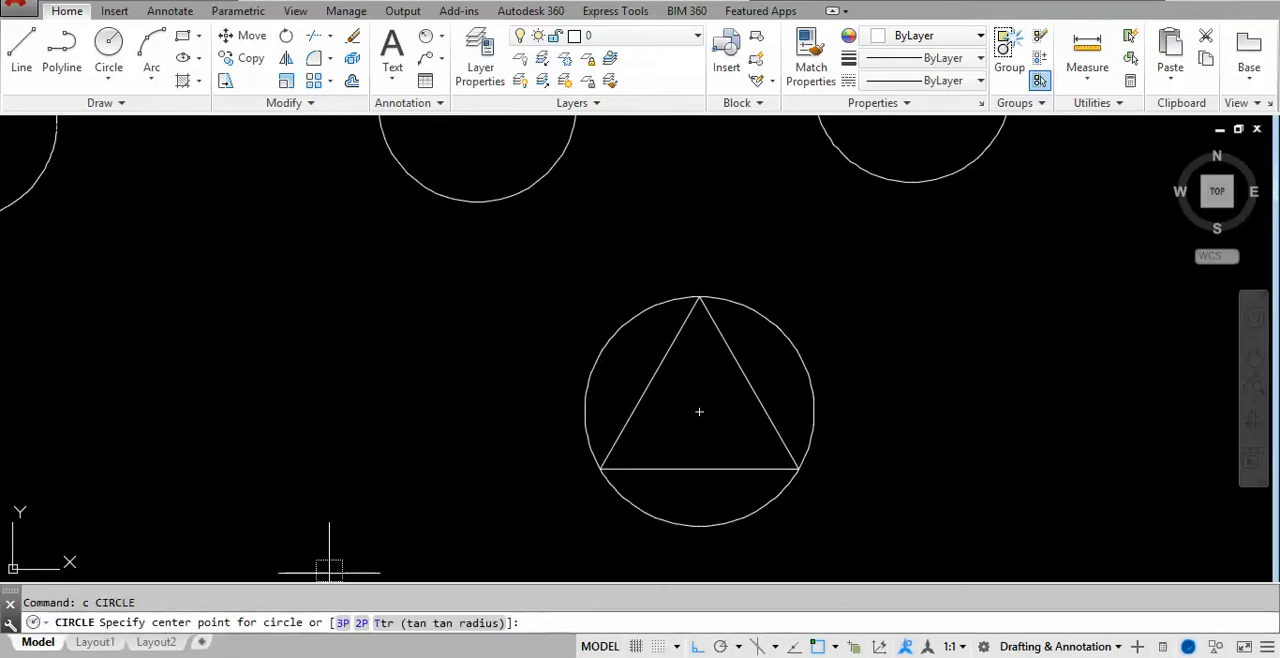
{"action": "type", "text": "3"}
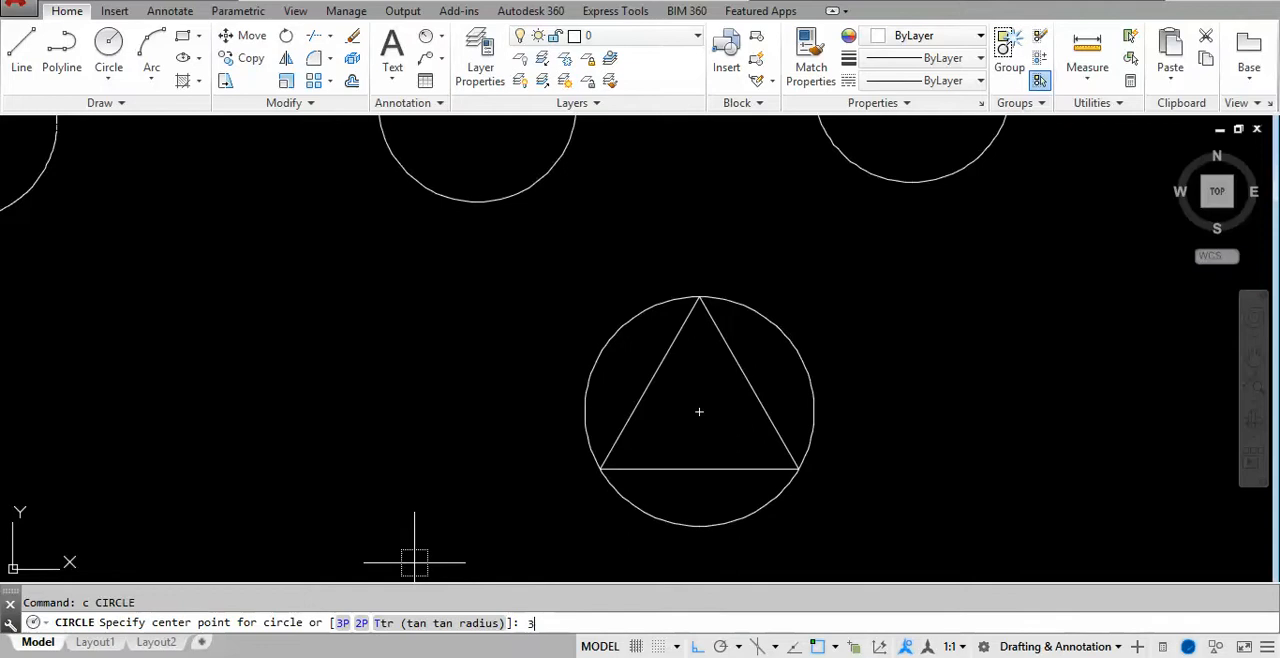
{"action": "type", "text": "p"}
{"action": "key", "text": "Return"}
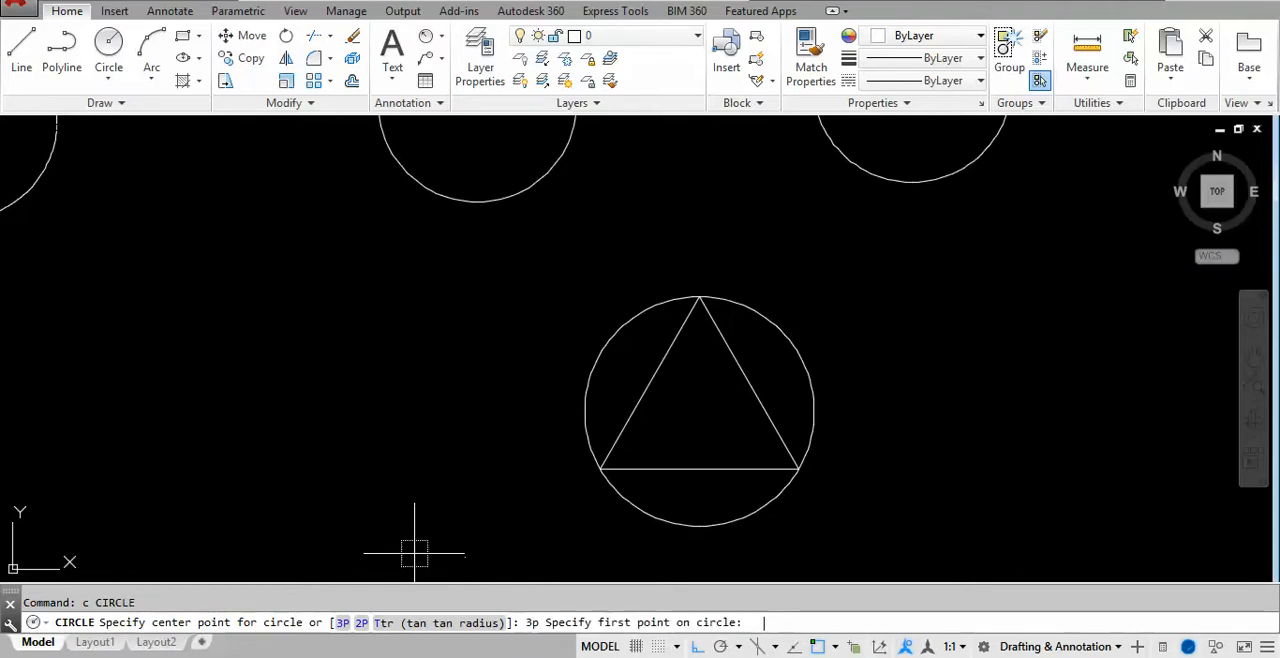
{"action": "left_click", "coordinate": [265, 458]}
{"action": "left_click", "coordinate": [440, 452]}
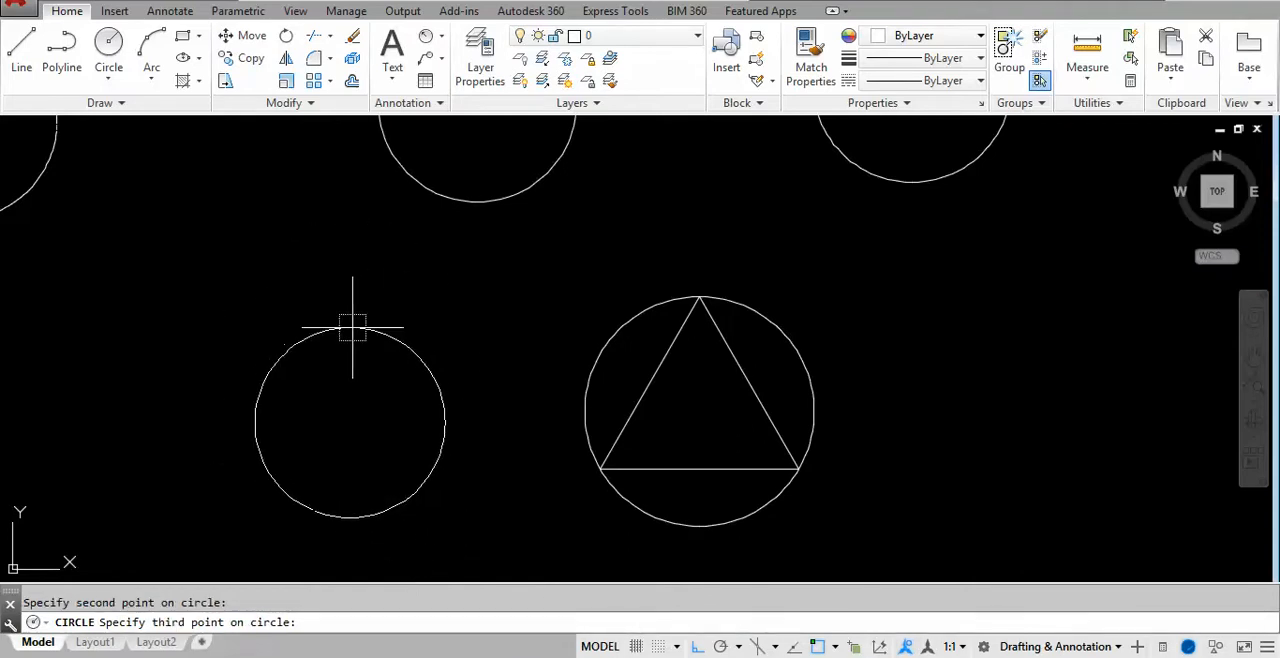
{"action": "left_click", "coordinate": [352, 328]}
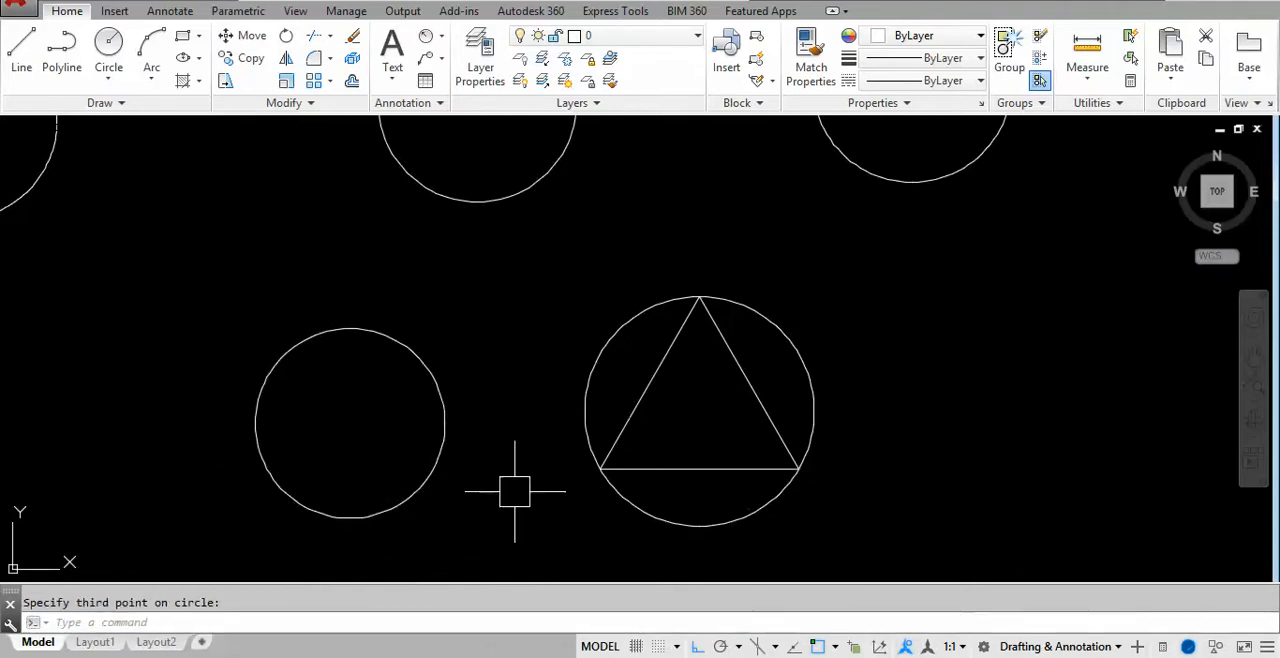
- Switch to the handwritten notes, check the Ttr (tangent, tangent, radius) circle sketch, and return to AutoCAD
{"action": "middle_click", "coordinate": [557, 384]}
{"action": "middle_click", "coordinate": [557, 384]}
{"action": "scroll", "coordinate": [486, 354], "scroll_direction": "down", "scroll_amount": 2}
{"action": "middle_click_drag", "start_coordinate": [867, 372], "coordinate": [413, 325]}
{"action": "scroll", "coordinate": [415, 325], "scroll_direction": "up", "scroll_amount": 2}
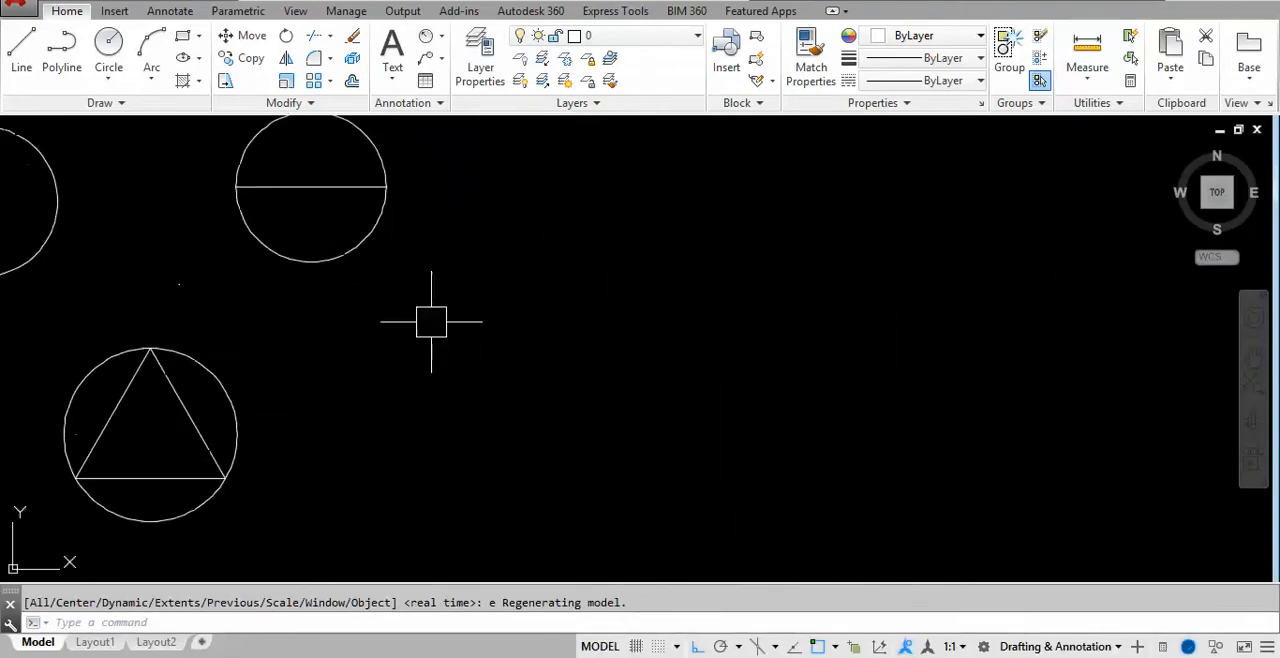
{"action": "key", "text": "alt+Tab"}
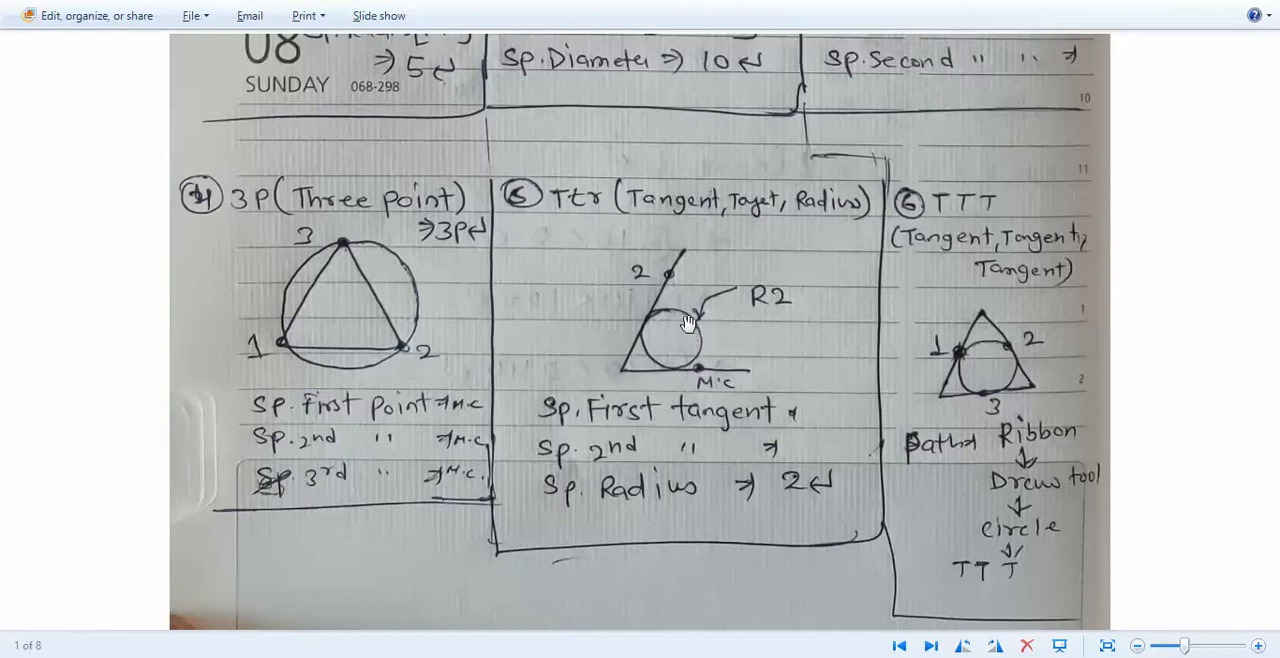
{"action": "key", "text": "alt+Tab"}
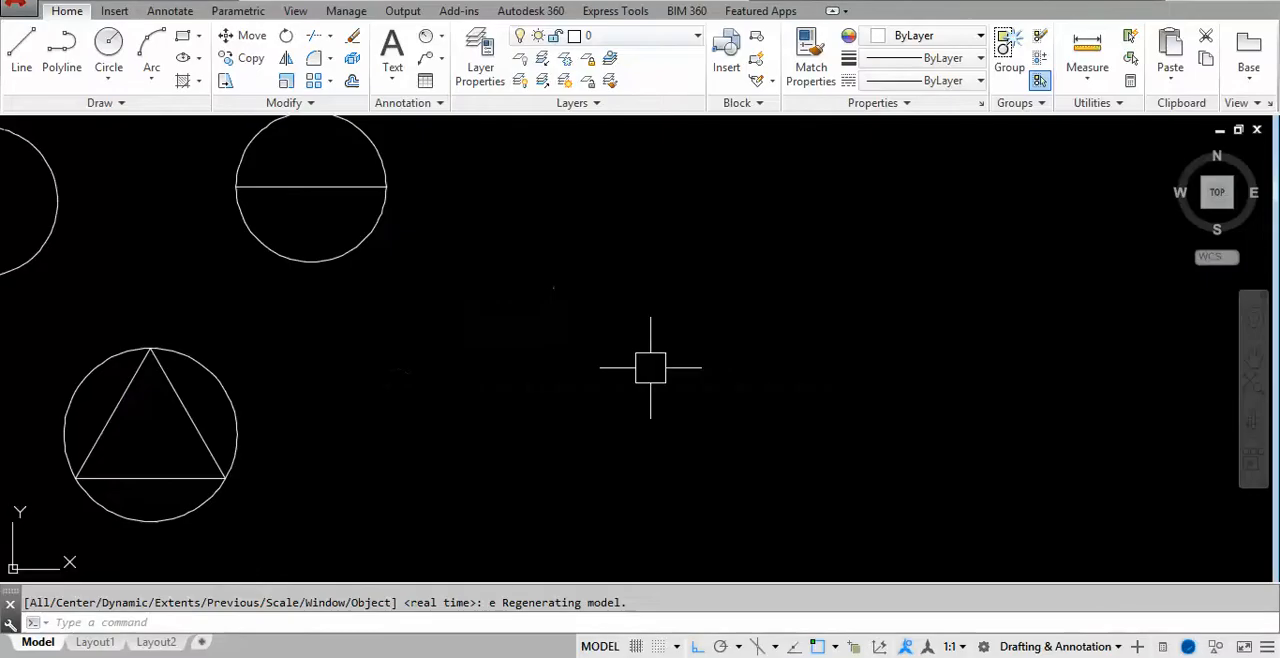
- Draw a horizontal line 10 units long to the right of the circumscribed triangle as a new triangle's base
{"action": "middle_click_drag", "start_coordinate": [566, 457], "coordinate": [1037, 334]}
{"action": "scroll", "coordinate": [660, 273], "scroll_direction": "up", "scroll_amount": 2}
{"action": "left_click", "coordinate": [664, 268]}
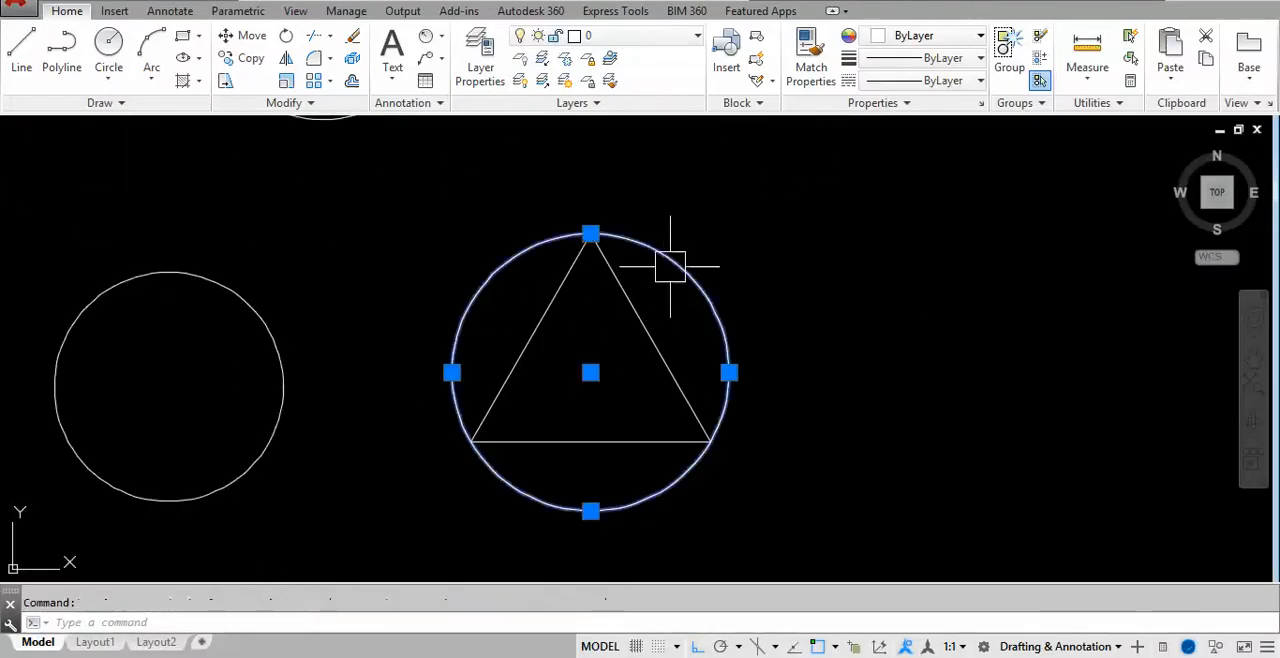
{"action": "key", "text": "Escape"}
{"action": "scroll", "coordinate": [703, 366], "scroll_direction": "down", "scroll_amount": 3}
{"action": "scroll", "coordinate": [817, 408], "scroll_direction": "up", "scroll_amount": 2}
{"action": "type", "text": "l"}
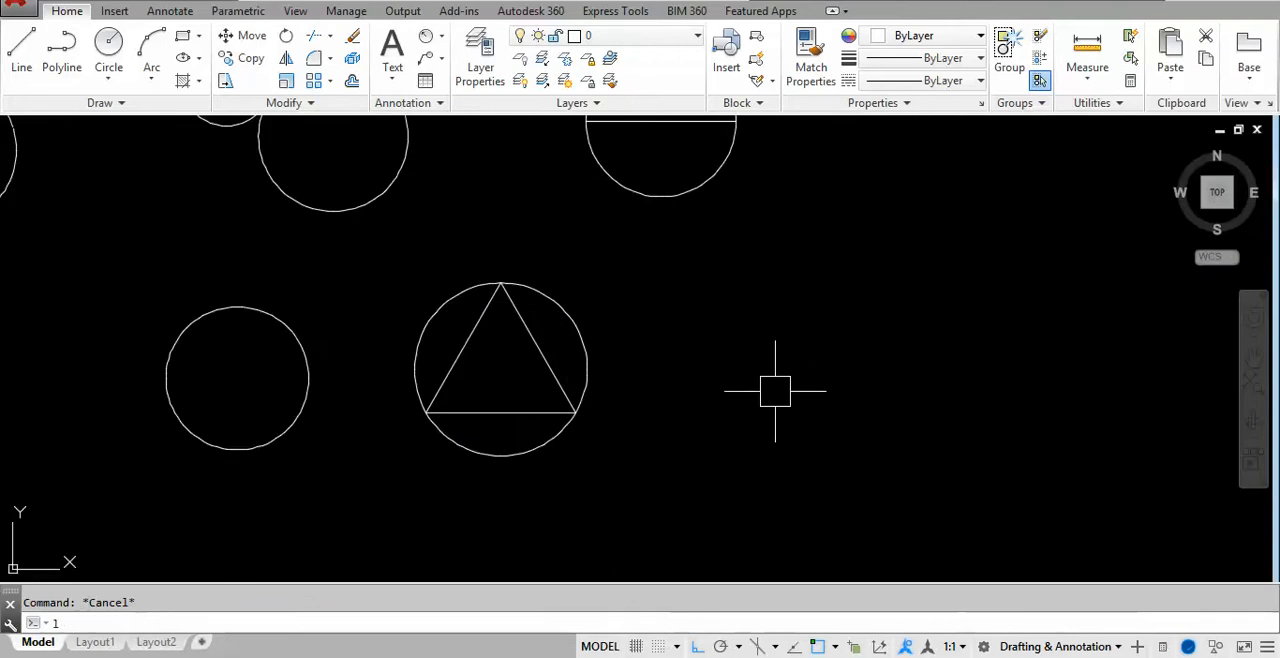
{"action": "key", "text": "Return"}
{"action": "left_click", "coordinate": [870, 407]}
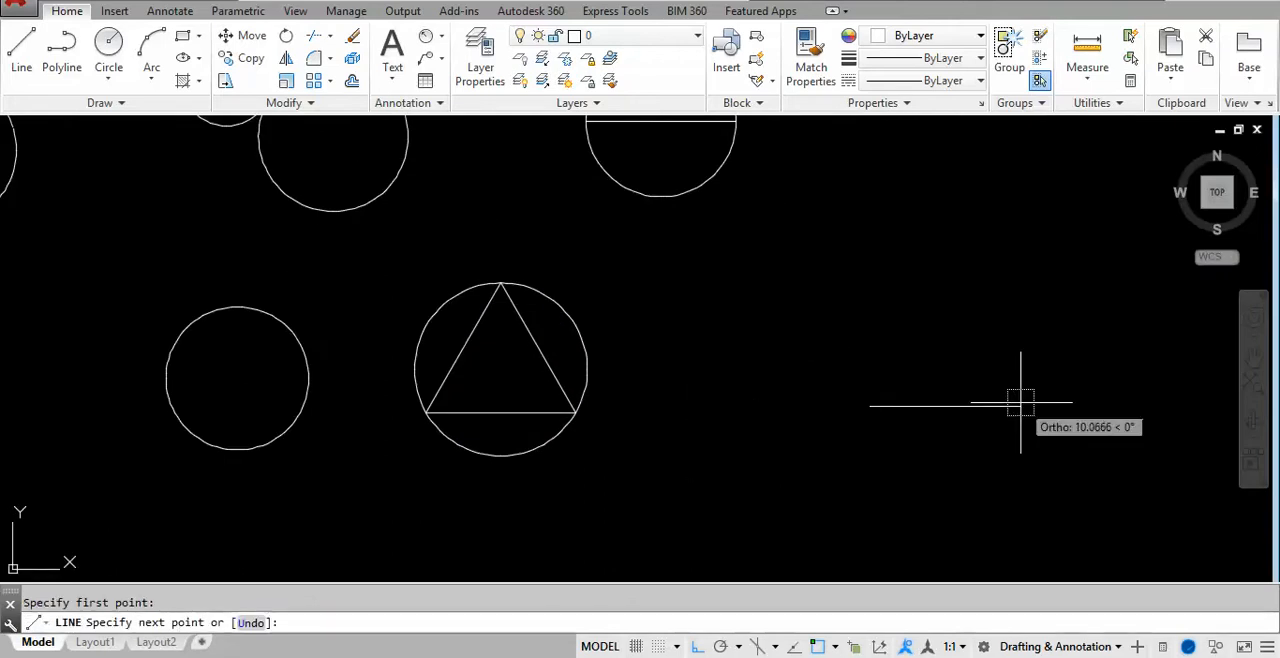
{"action": "type", "text": "10"}
{"action": "key", "text": "Return"}
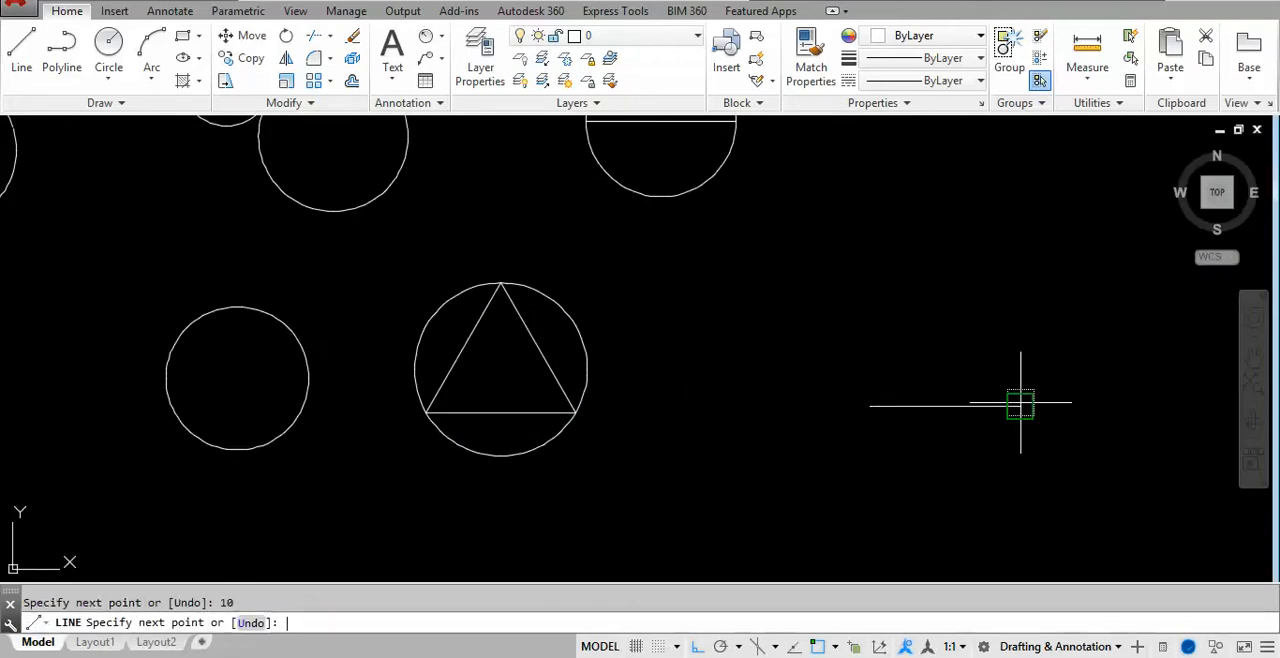
{"action": "type", "text": "@10<120"}
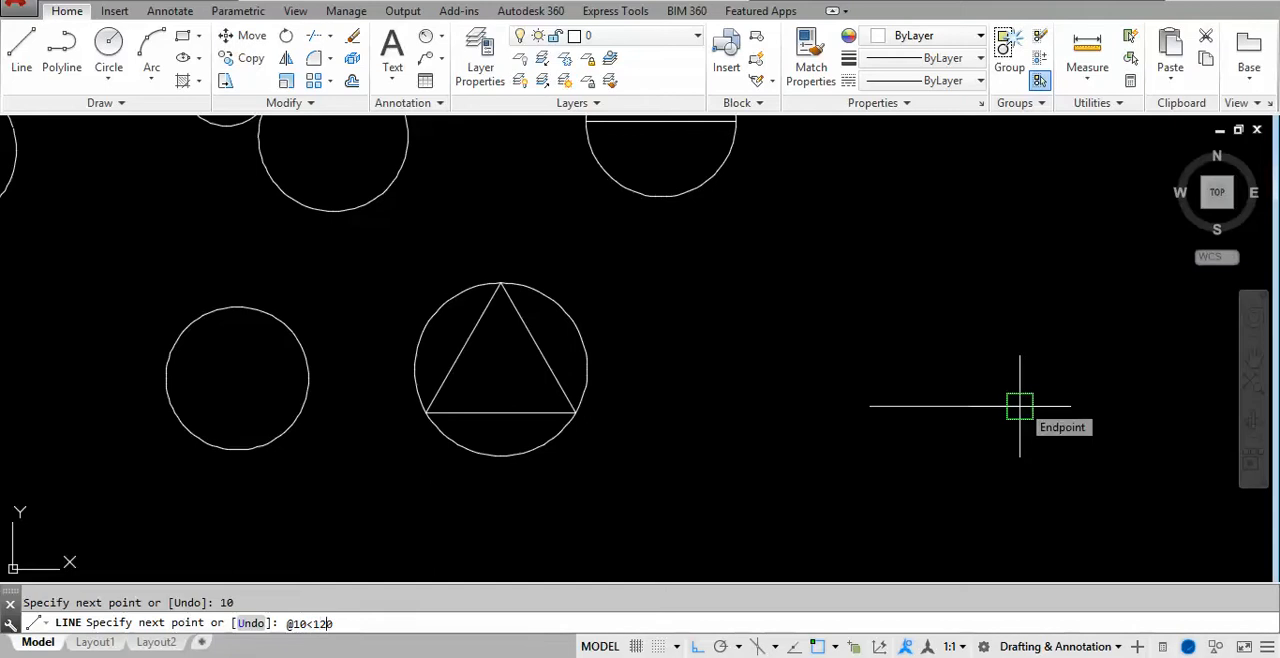
{"action": "key", "text": "Return"}
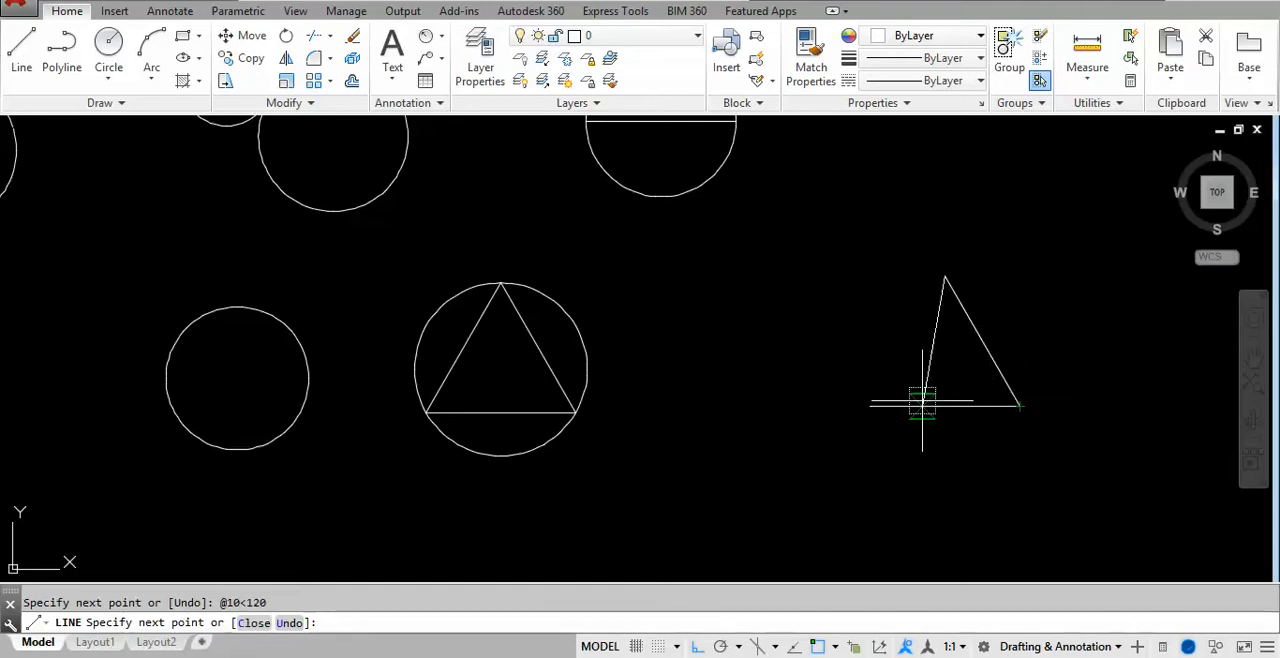
{"action": "left_click", "coordinate": [868, 405]}
{"action": "key", "text": "Escape"}
{"action": "scroll", "coordinate": [1085, 335], "scroll_direction": "up", "scroll_amount": 4}
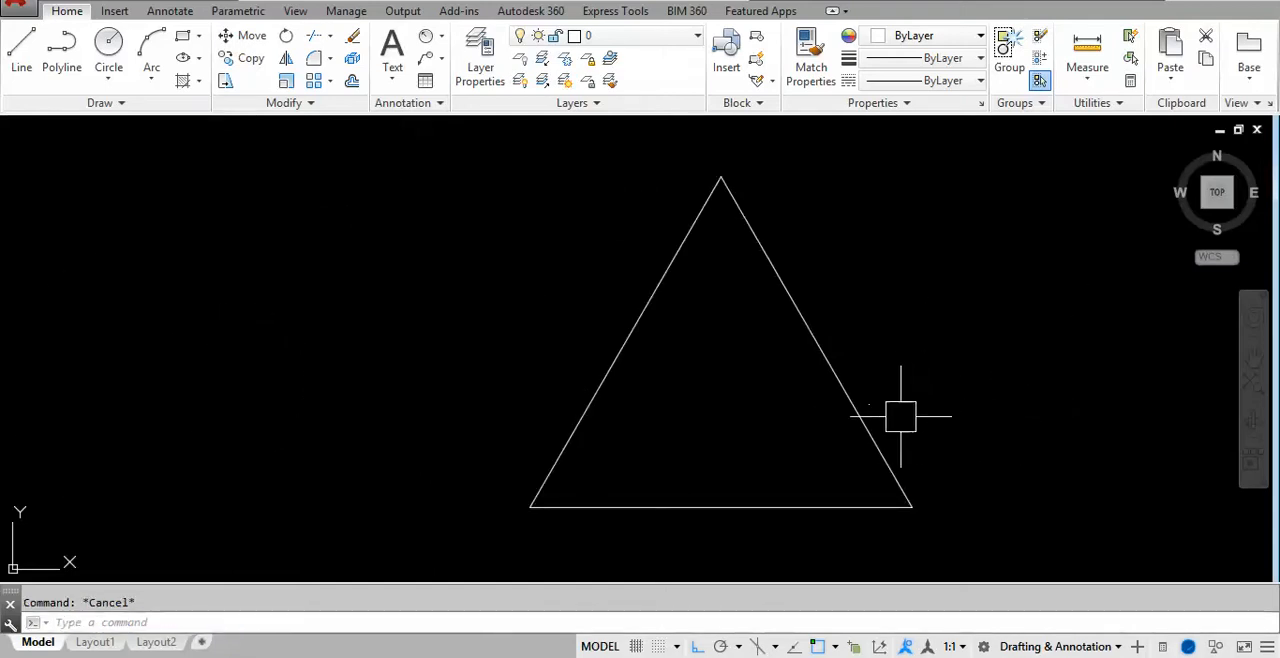
{"action": "type", "text": "c"}
{"action": "key", "text": "Escape"}
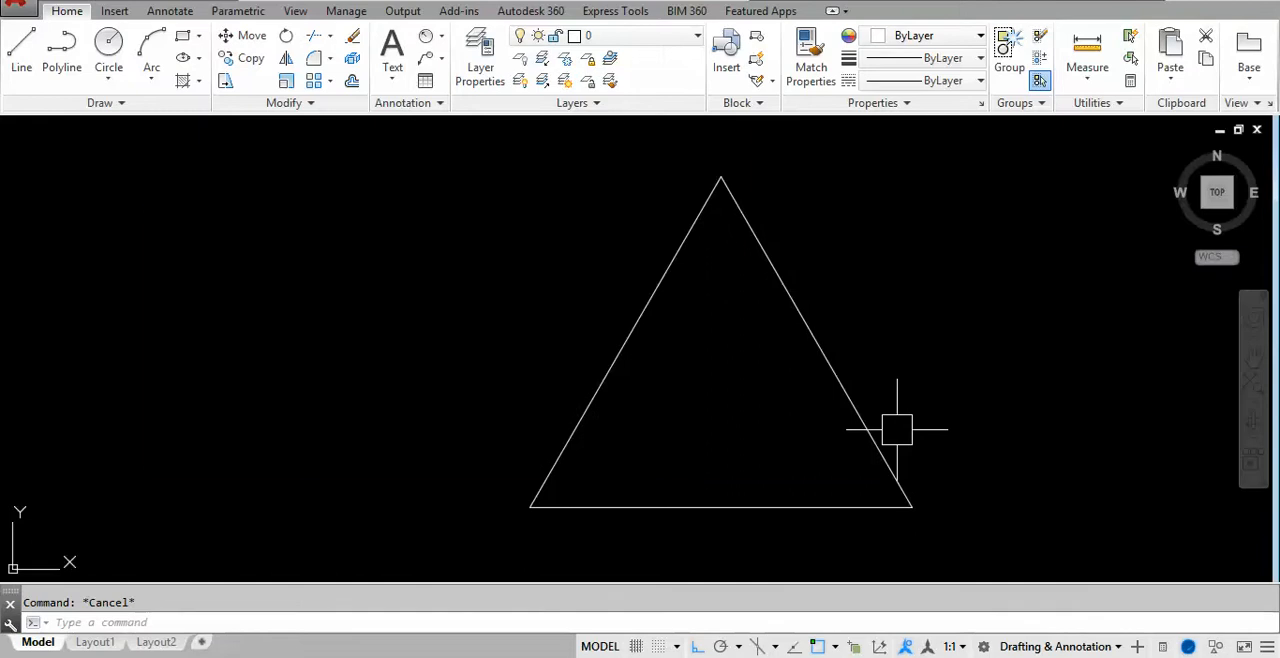
- Switch to the handwritten notes and examine the Circle command options and the Ttr sketch with its prompts
{"action": "key", "text": "alt+Tab"}
{"action": "scroll", "coordinate": [603, 246], "scroll_direction": "up", "scroll_amount": 4}
{"action": "scroll", "coordinate": [605, 244], "scroll_direction": "down", "scroll_amount": 5}
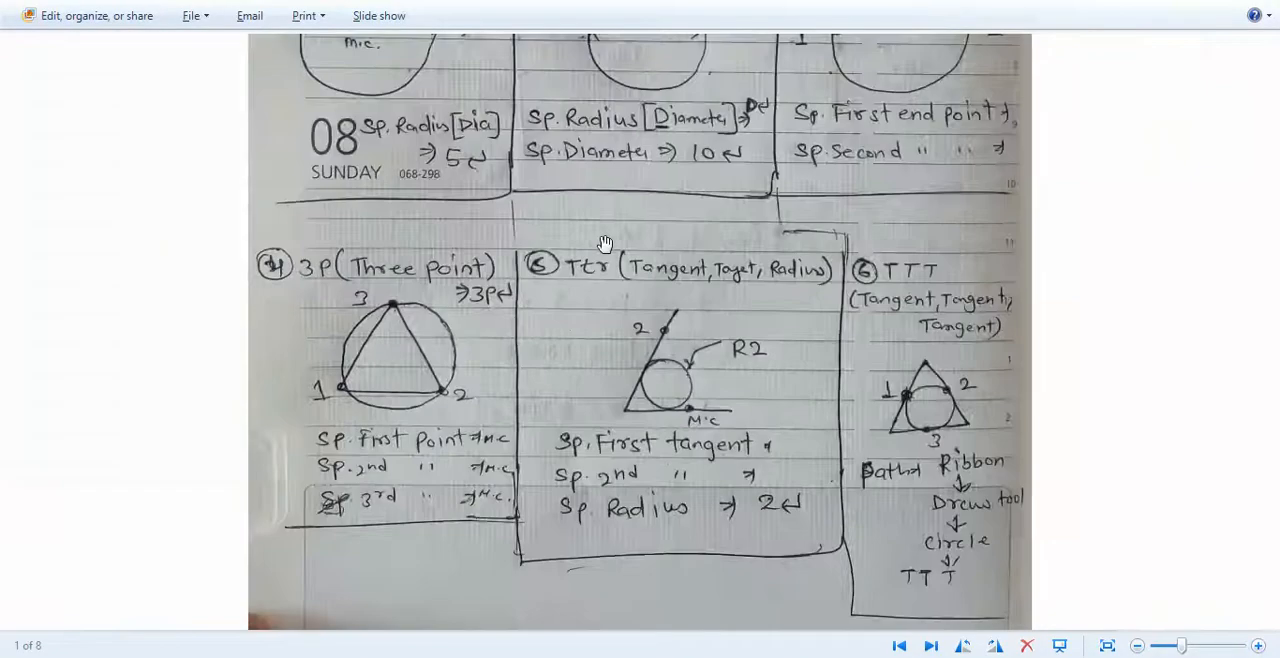
{"action": "scroll", "coordinate": [605, 244], "scroll_direction": "down", "scroll_amount": 3}
{"action": "scroll", "coordinate": [483, 174], "scroll_direction": "up", "scroll_amount": 2}
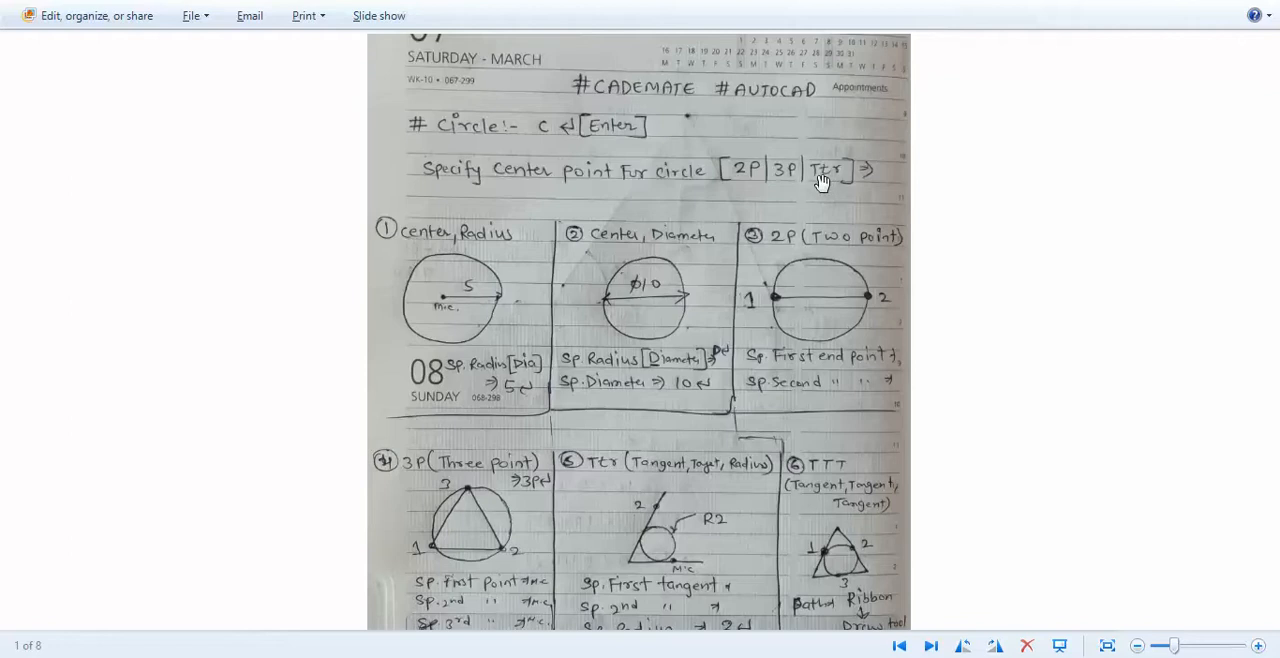
{"action": "left_click_drag", "start_coordinate": [731, 409], "coordinate": [755, 325]}
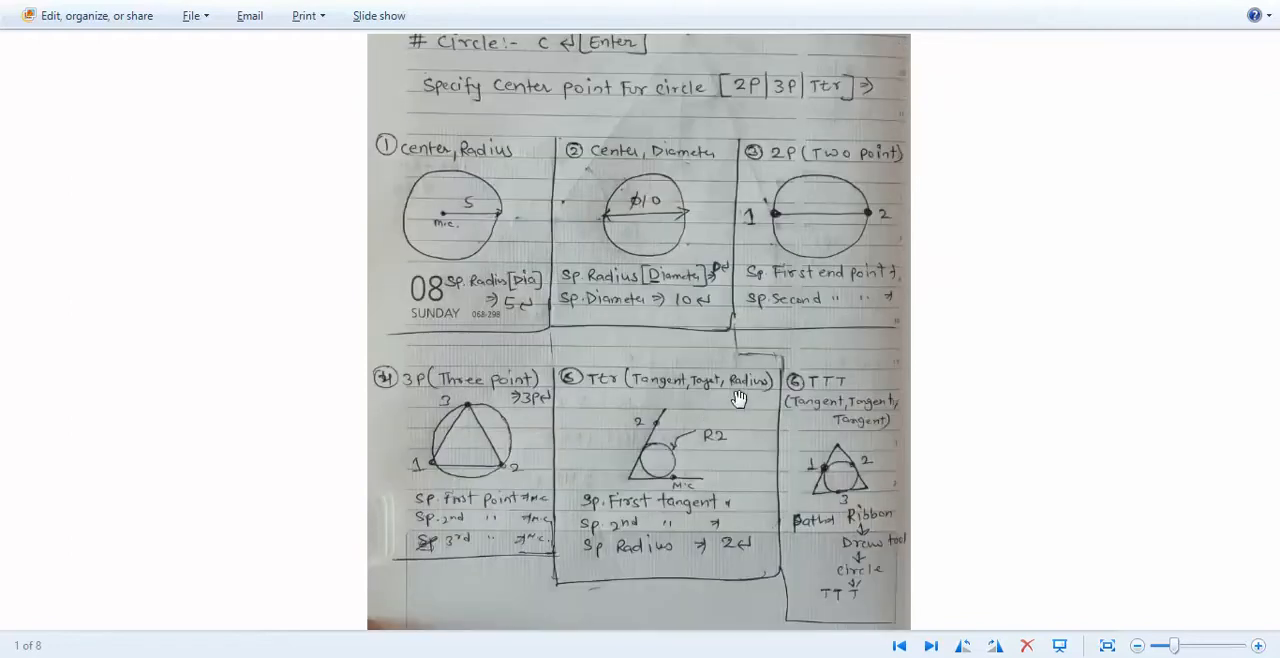
{"action": "scroll", "coordinate": [649, 581], "scroll_direction": "up", "scroll_amount": 2}
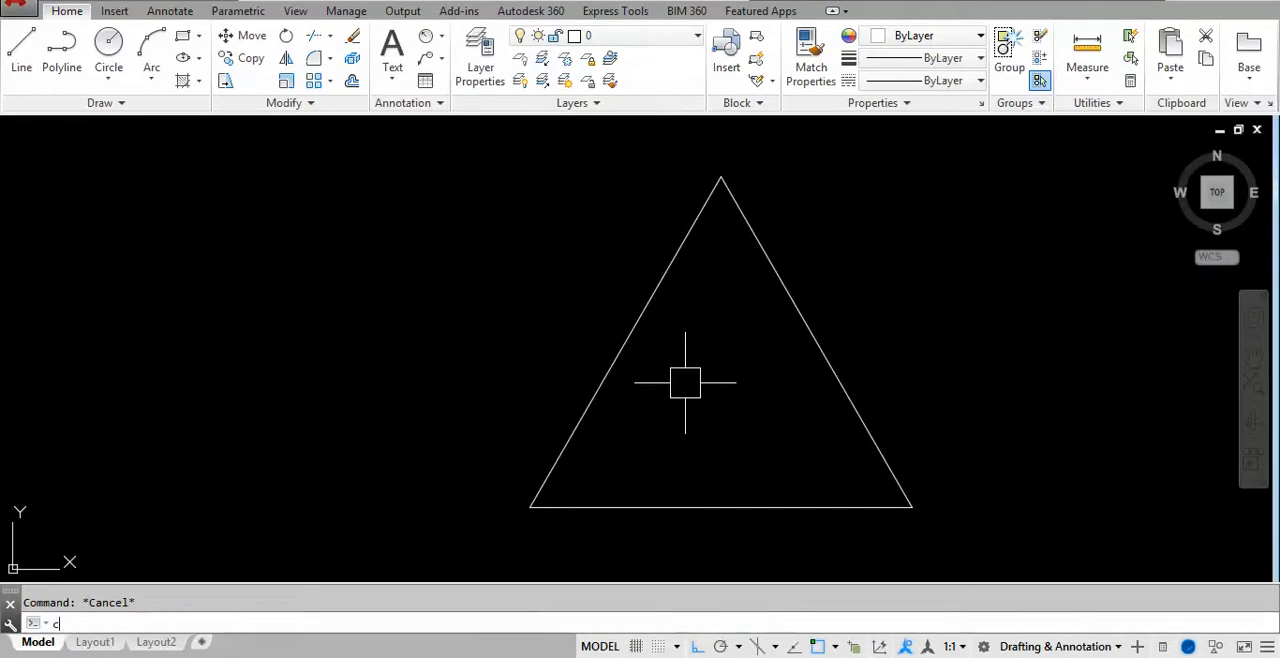
- Back in AutoCAD, draw a Ttr circle of radius 2 tangent to the new triangle's base and left side
{"action": "key", "text": "Return"}
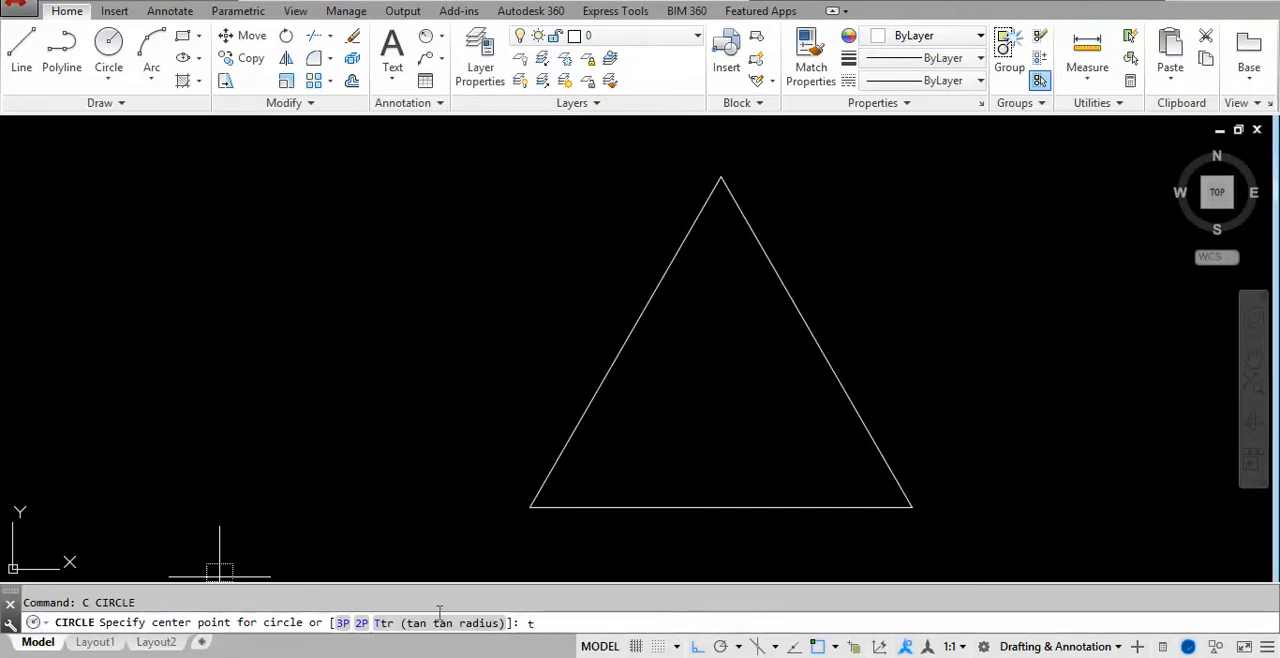
{"action": "type", "text": "t"}
{"action": "key", "text": "Return"}
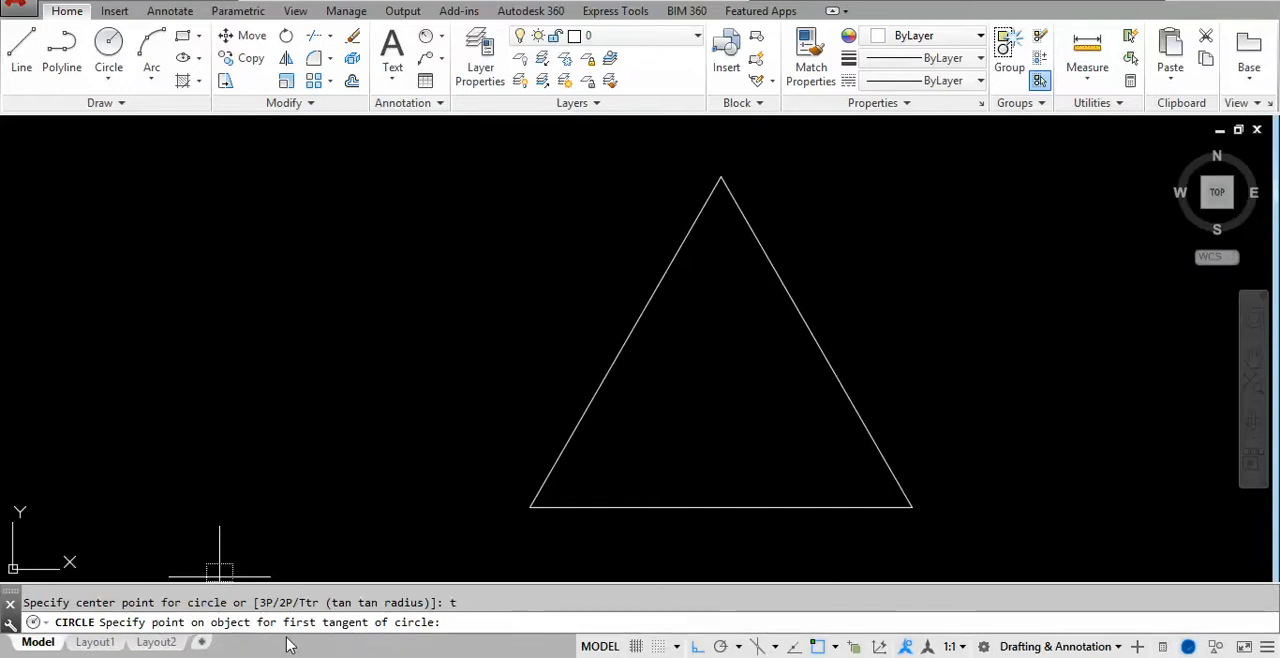
{"action": "left_click", "coordinate": [721, 508]}
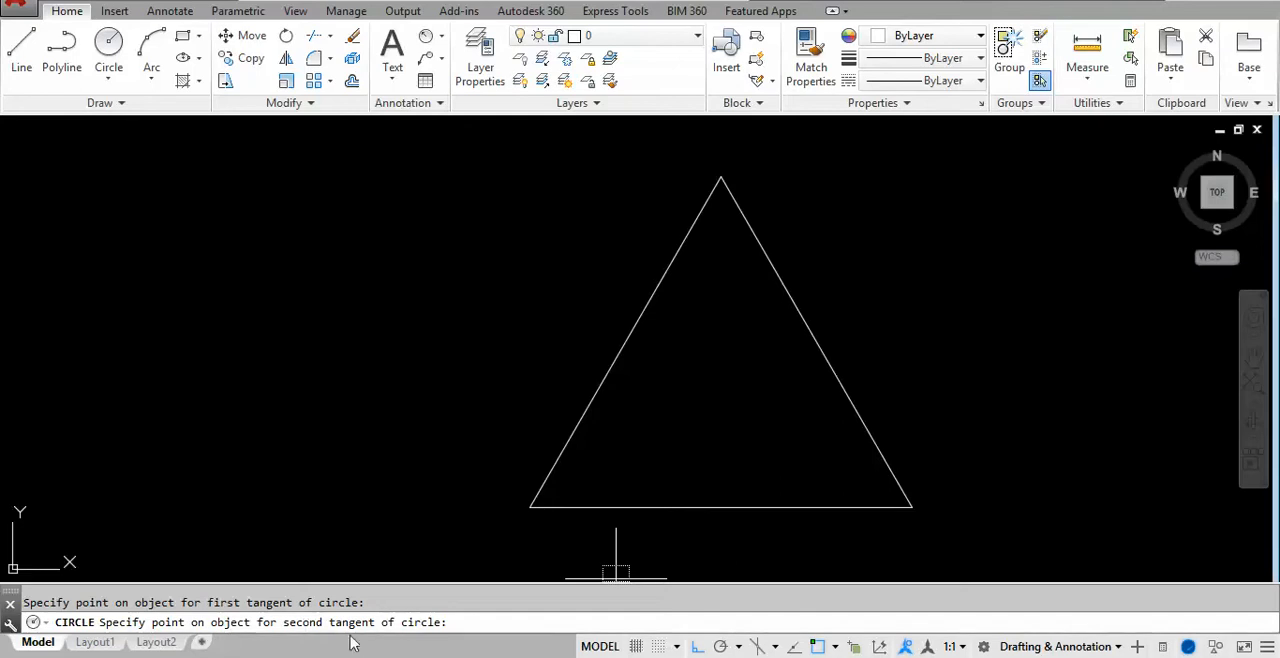
{"action": "left_click", "coordinate": [632, 316]}
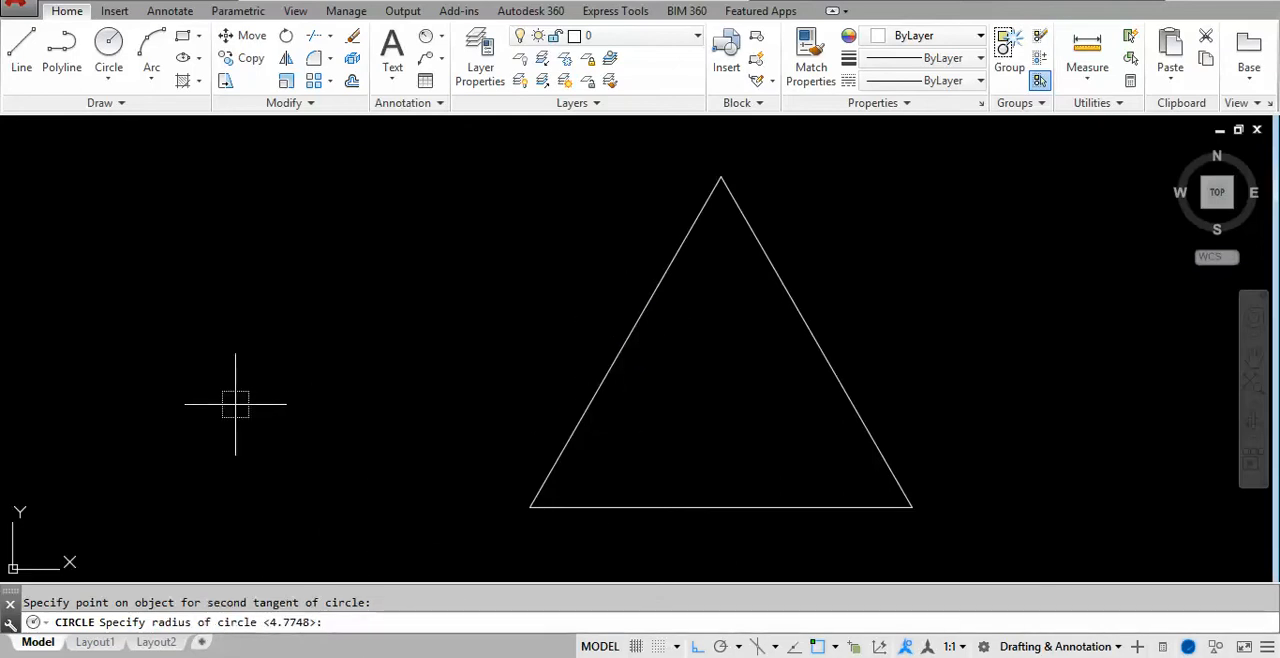
{"action": "type", "text": "2"}
{"action": "key", "text": "Return"}
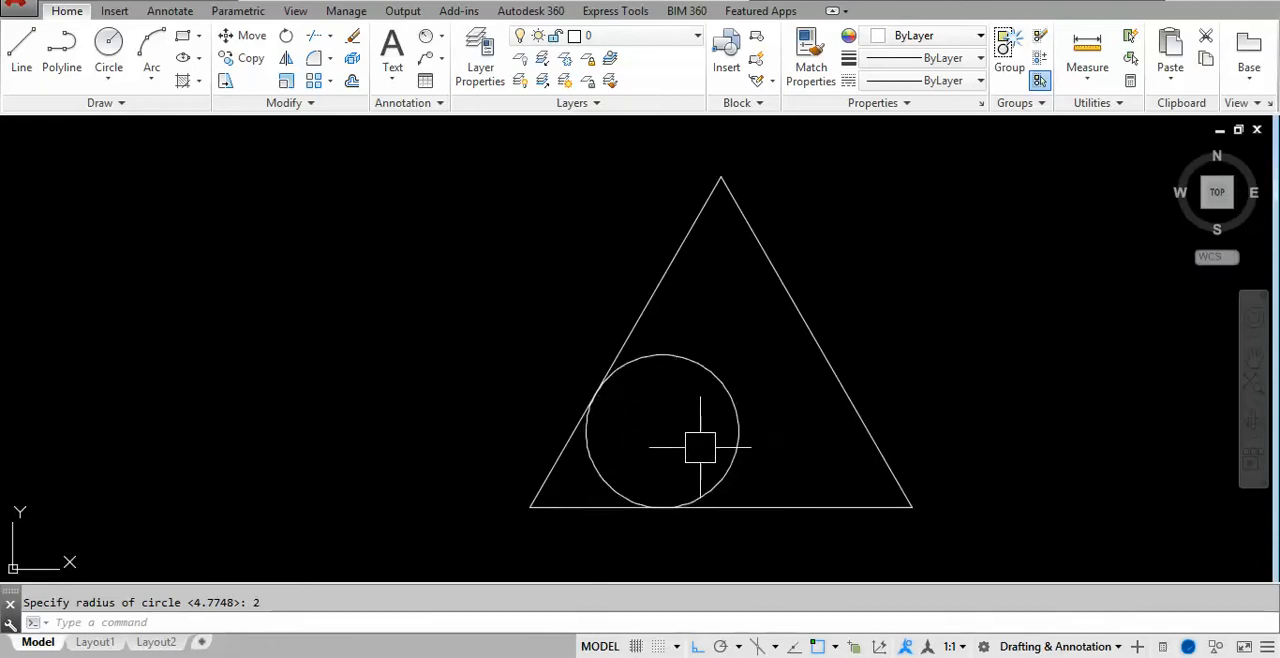
- Draw a second Ttr circle of radius 3 tangent to the triangle's base and left side
{"action": "key", "text": "Return"}
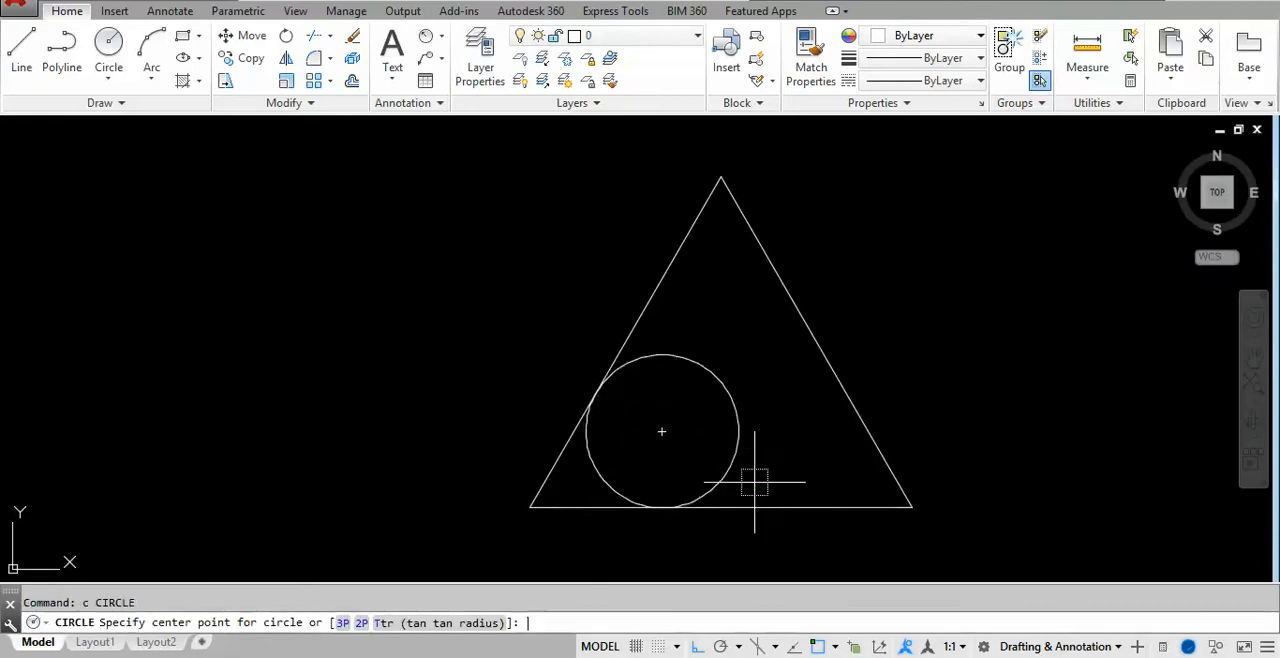
{"action": "type", "text": "t"}
{"action": "key", "text": "Return"}
{"action": "left_click", "coordinate": [793, 507]}
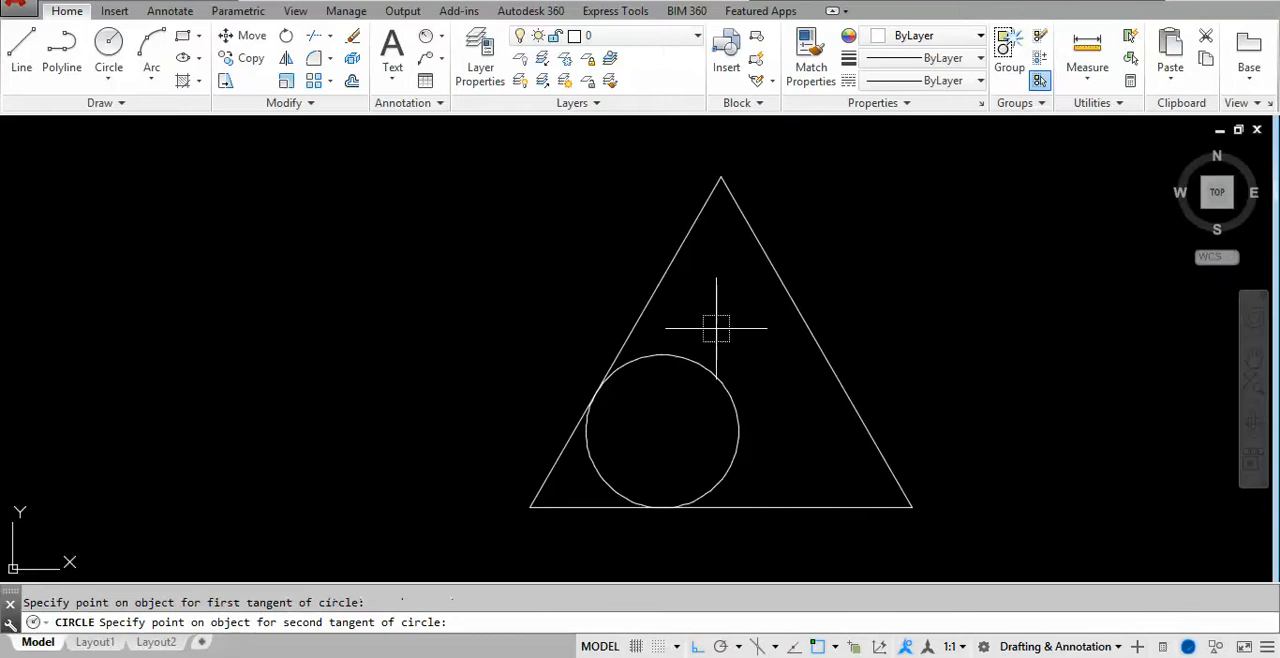
{"action": "left_click", "coordinate": [667, 272]}
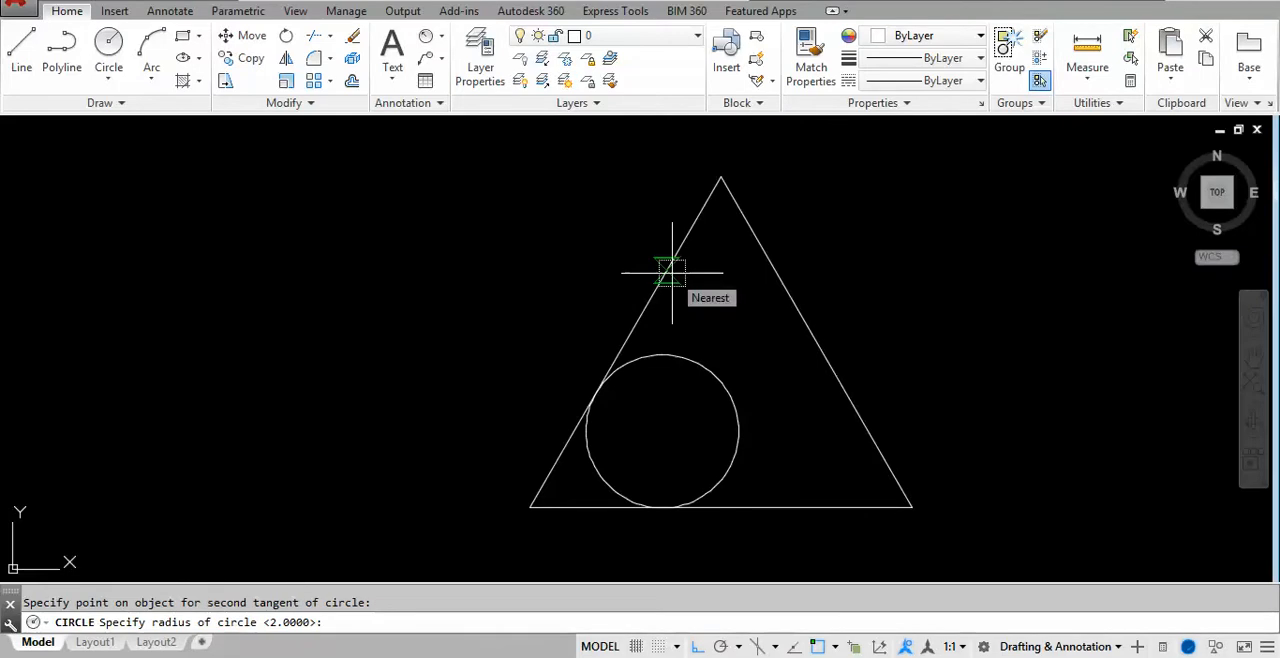
{"action": "type", "text": "3"}
{"action": "key", "text": "Return"}
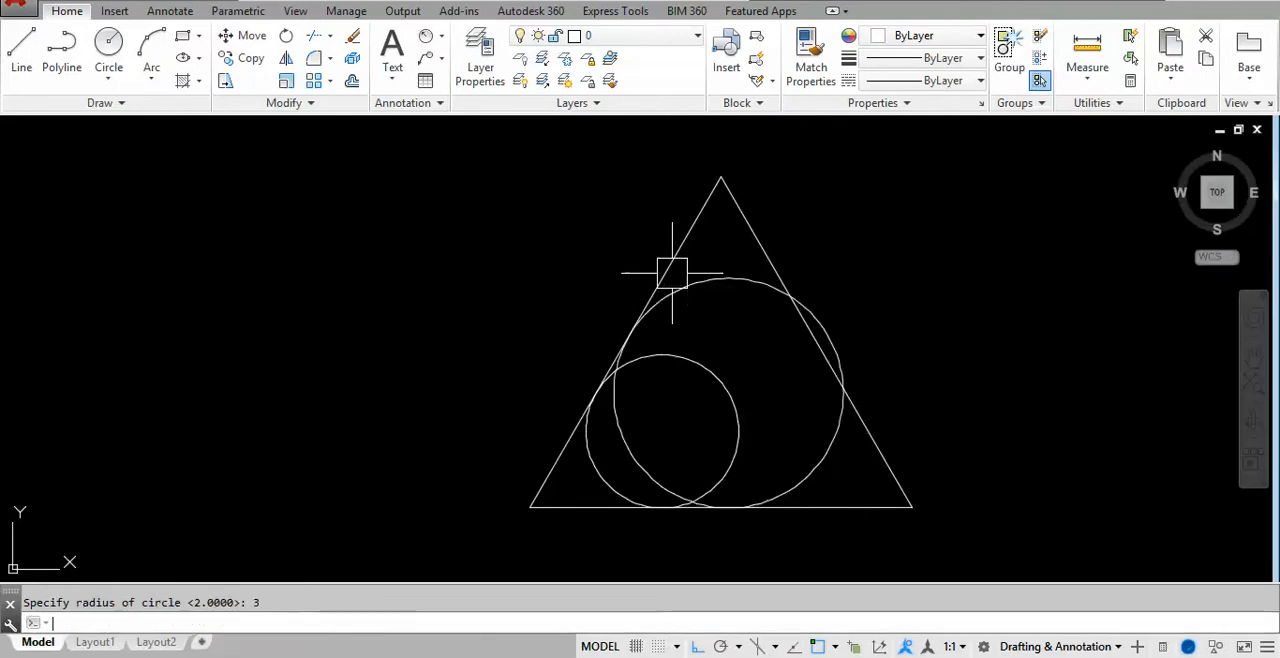
{"action": "left_click", "coordinate": [728, 277]}
{"action": "key", "text": "Escape"}
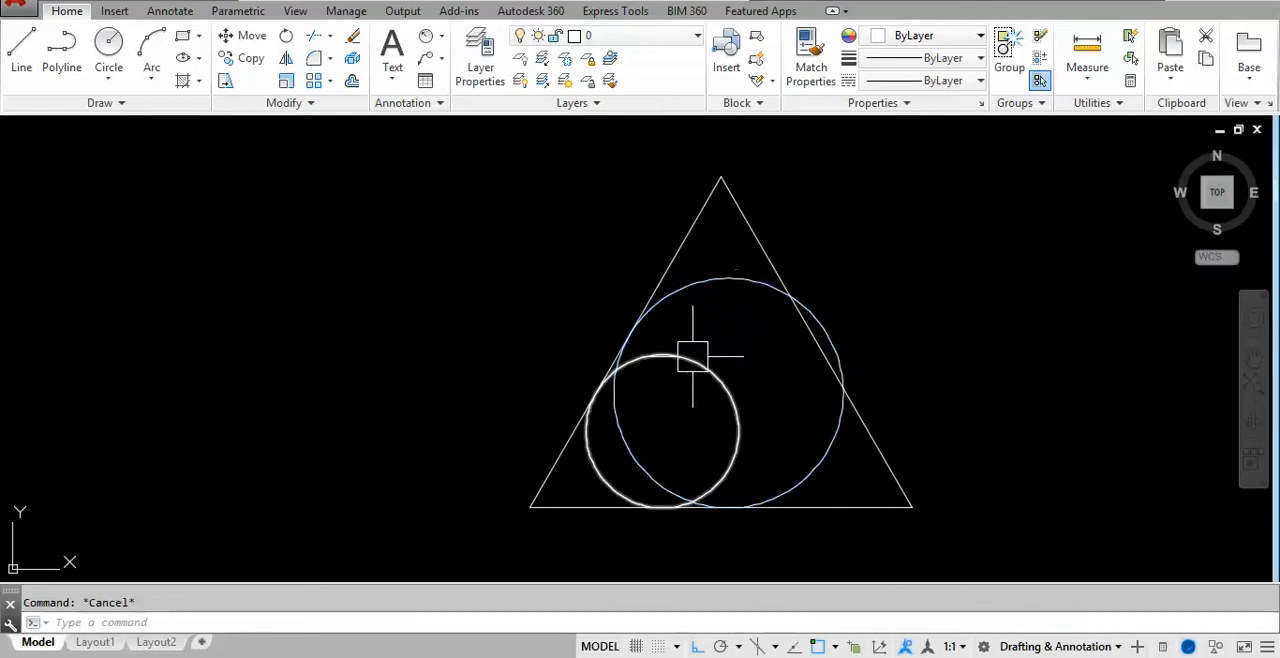
- Draw a third Ttr circle of radius 10, picking the triangle's base and left side as tangents
{"action": "type", "text": "c"}
{"action": "key", "text": "Return"}
{"action": "type", "text": "t"}
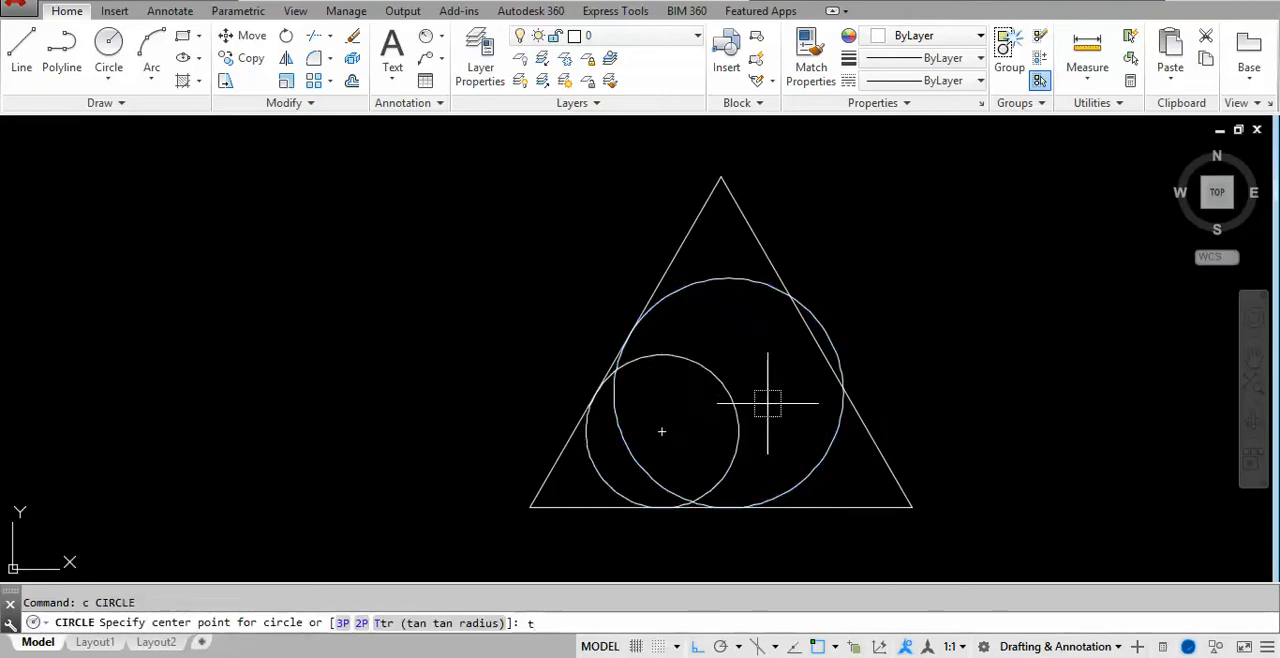
{"action": "key", "text": "Return"}
{"action": "left_click", "coordinate": [868, 505]}
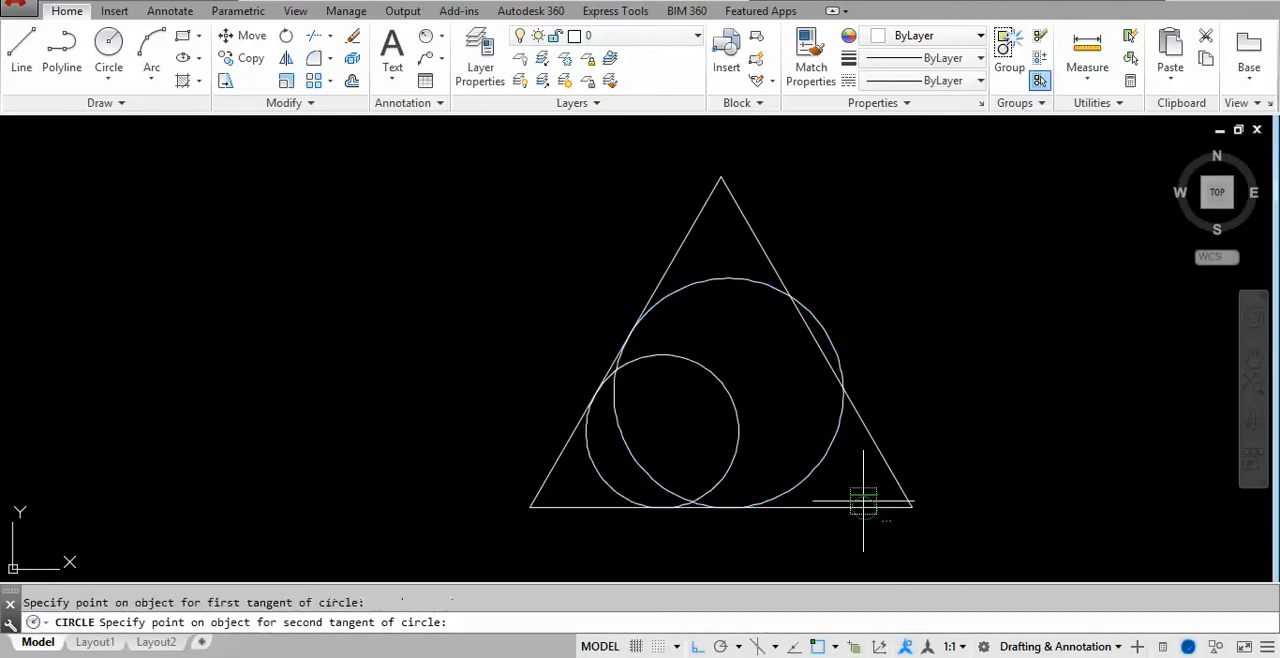
{"action": "left_click", "coordinate": [689, 225]}
{"action": "type", "text": "10"}
{"action": "key", "text": "Return"}
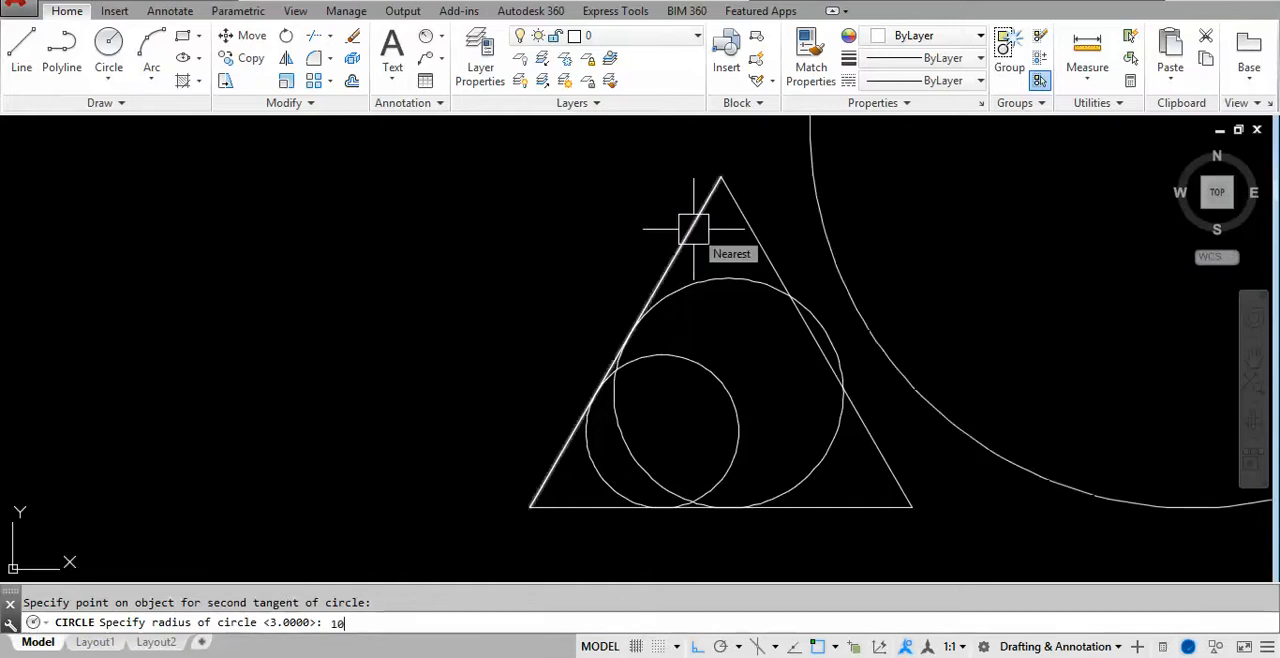
{"action": "scroll", "coordinate": [723, 291], "scroll_direction": "down", "scroll_amount": 3}
{"action": "scroll", "coordinate": [668, 337], "scroll_direction": "up", "scroll_amount": 3}
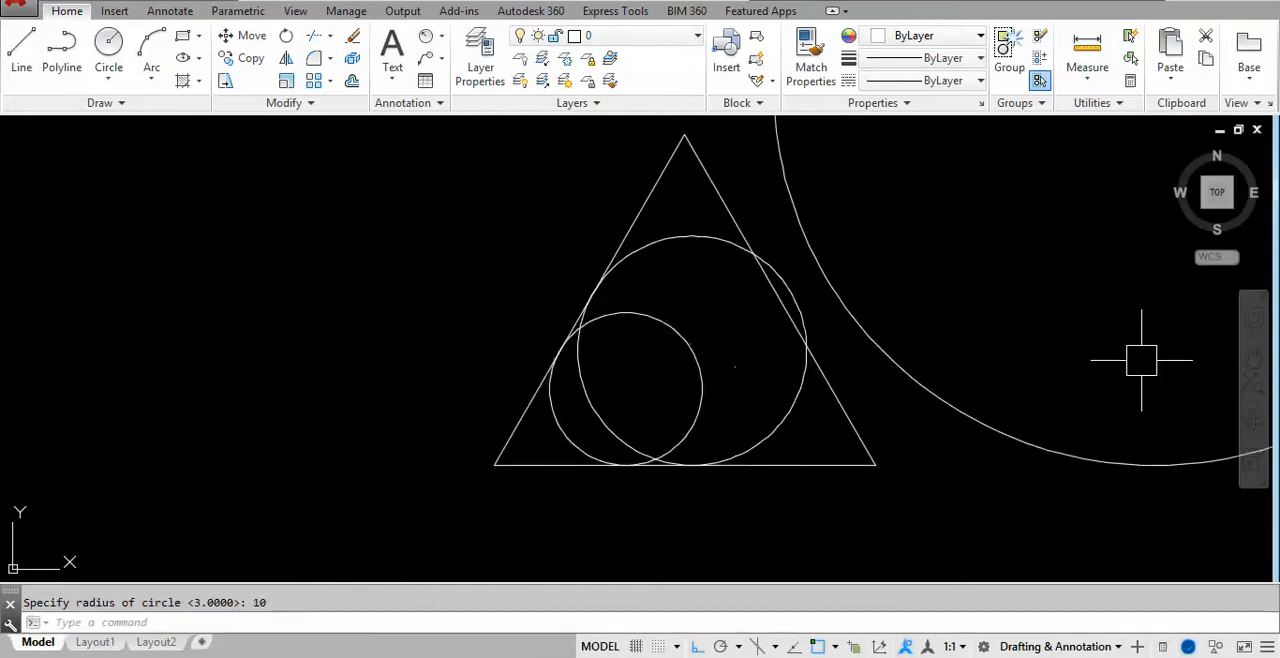
{"action": "middle_click_drag", "start_coordinate": [951, 392], "coordinate": [820, 458]}
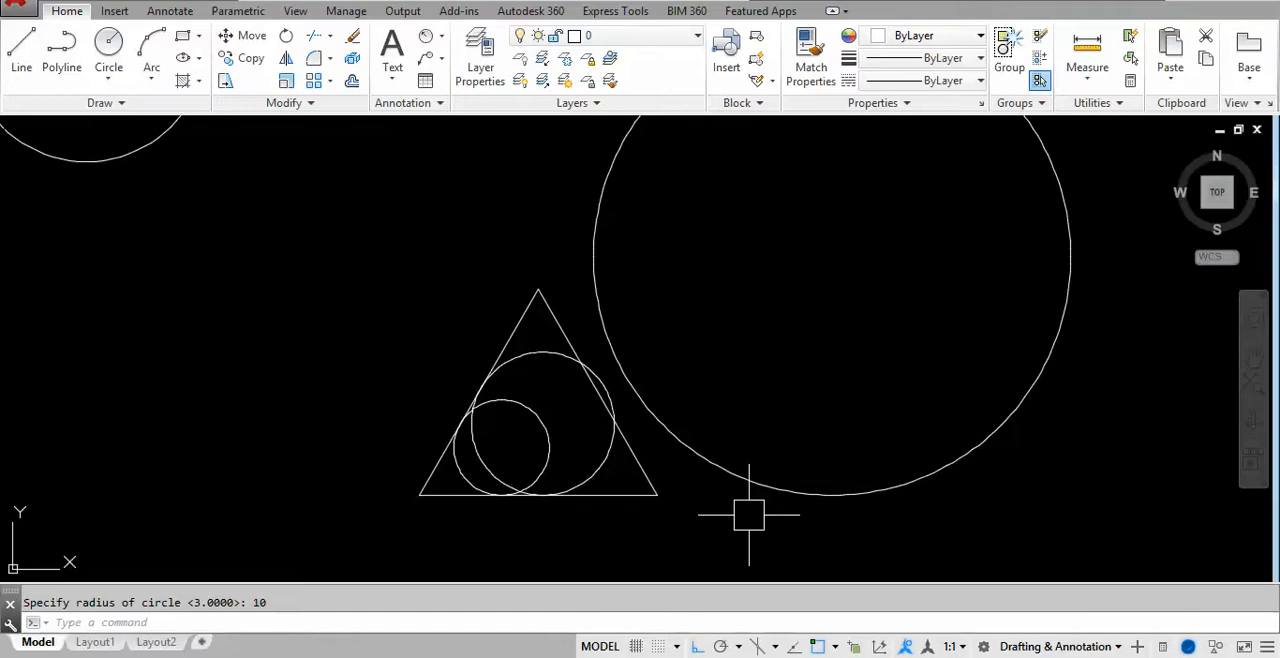
- Erase the radius 10 circle beside the triangle, keeping the two smaller Ttr circles
{"action": "left_click", "coordinate": [737, 475]}
{"action": "type", "text": "e"}
{"action": "key", "text": "Return"}
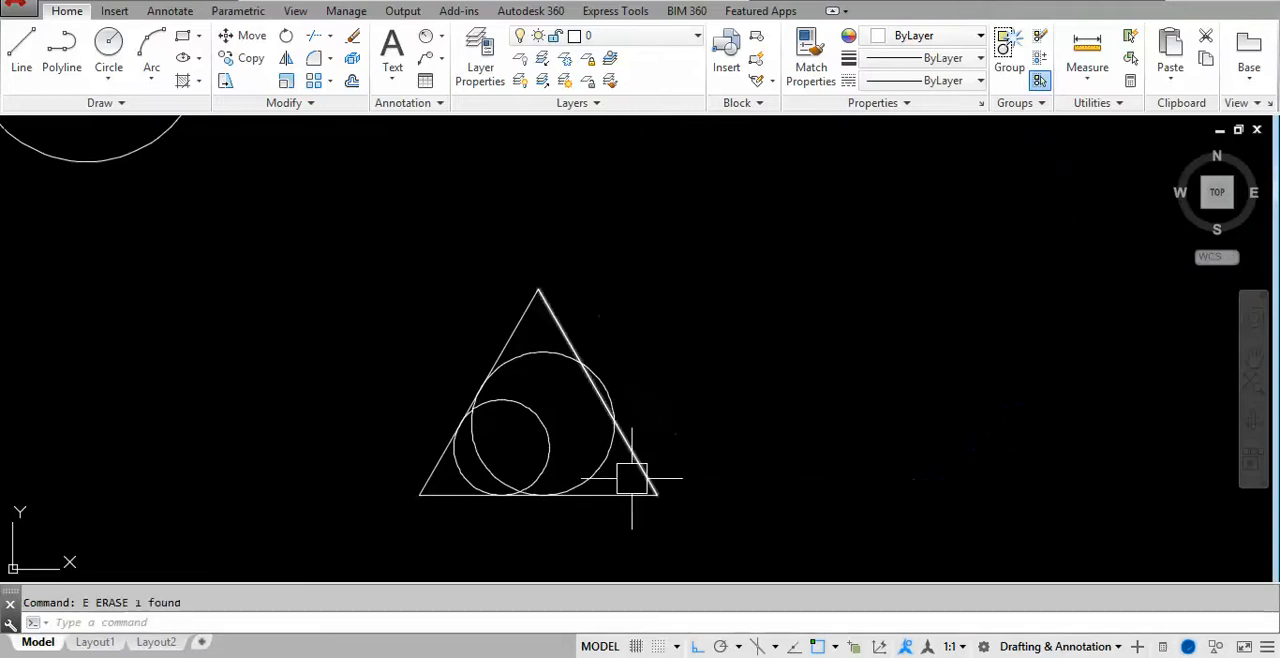
{"action": "scroll", "coordinate": [482, 465], "scroll_direction": "up", "scroll_amount": 2}
{"action": "left_click", "coordinate": [480, 505]}
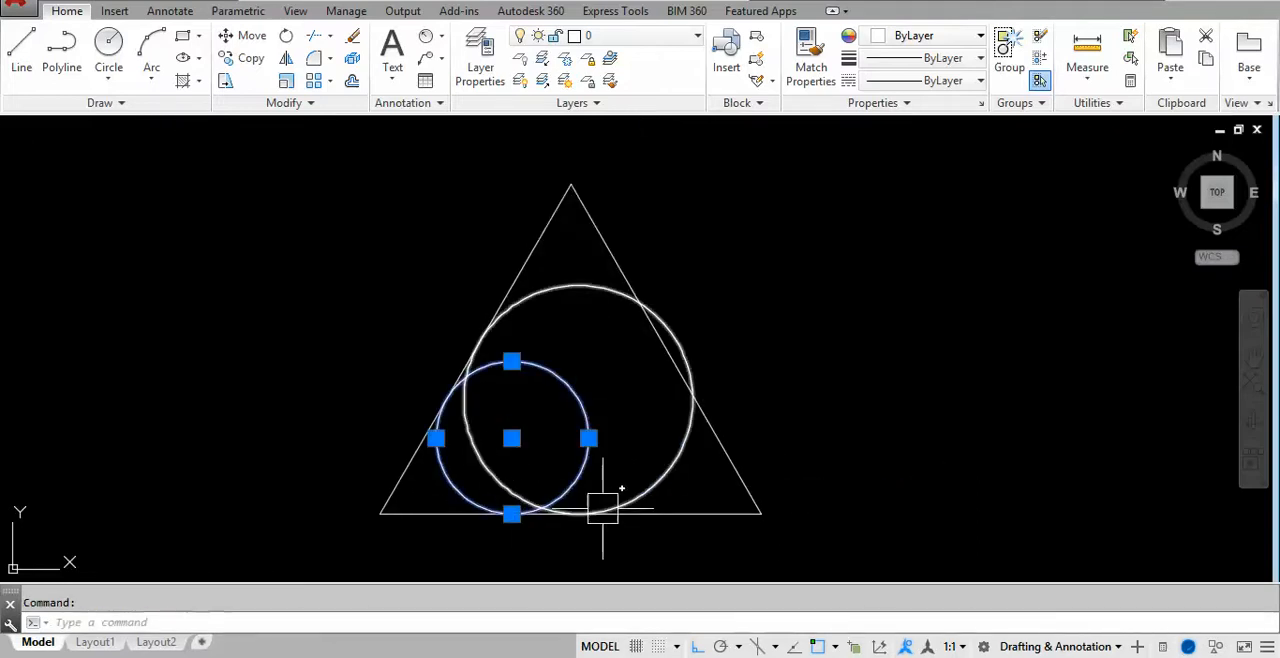
{"action": "scroll", "coordinate": [600, 508], "scroll_direction": "down", "scroll_amount": 4}
{"action": "key", "text": "Escape"}
{"action": "mouse_move", "coordinate": [594, 516]}
{"action": "middle_mouse_down"}
{"action": "mouse_move", "coordinate": [699, 482]}
{"action": "mouse_move", "coordinate": [876, 470]}
{"action": "middle_mouse_up"}
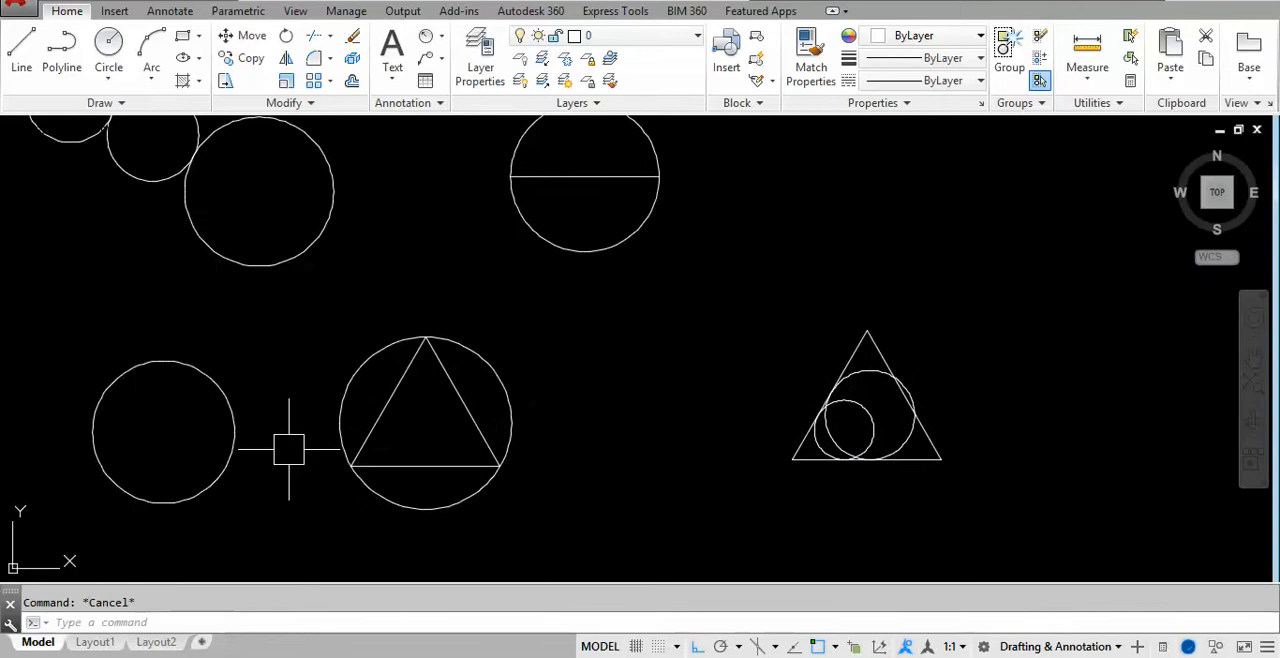
{"action": "scroll", "coordinate": [304, 440], "scroll_direction": "up", "scroll_amount": 2}
- Switch to the handwritten notes and examine the TTT (Tangent, Tangent, Tangent) sketch and its command path
{"action": "key", "text": "alt+Tab"}
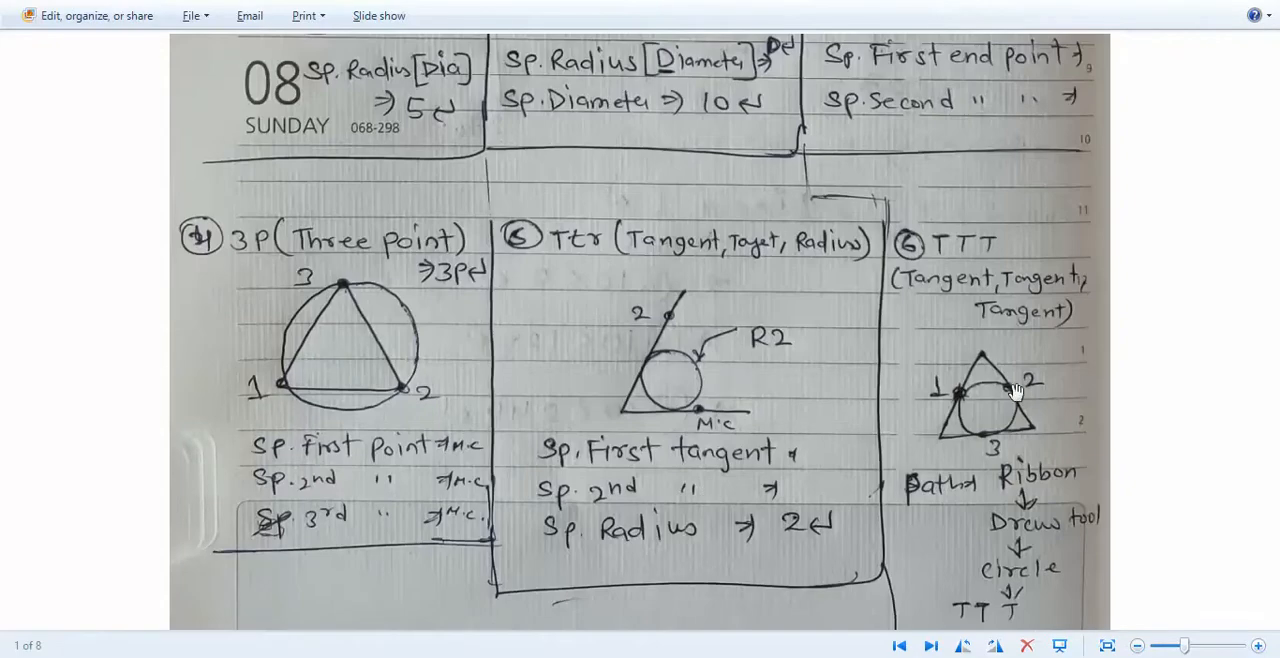
{"action": "scroll", "coordinate": [730, 322], "scroll_direction": "up", "scroll_amount": 3}
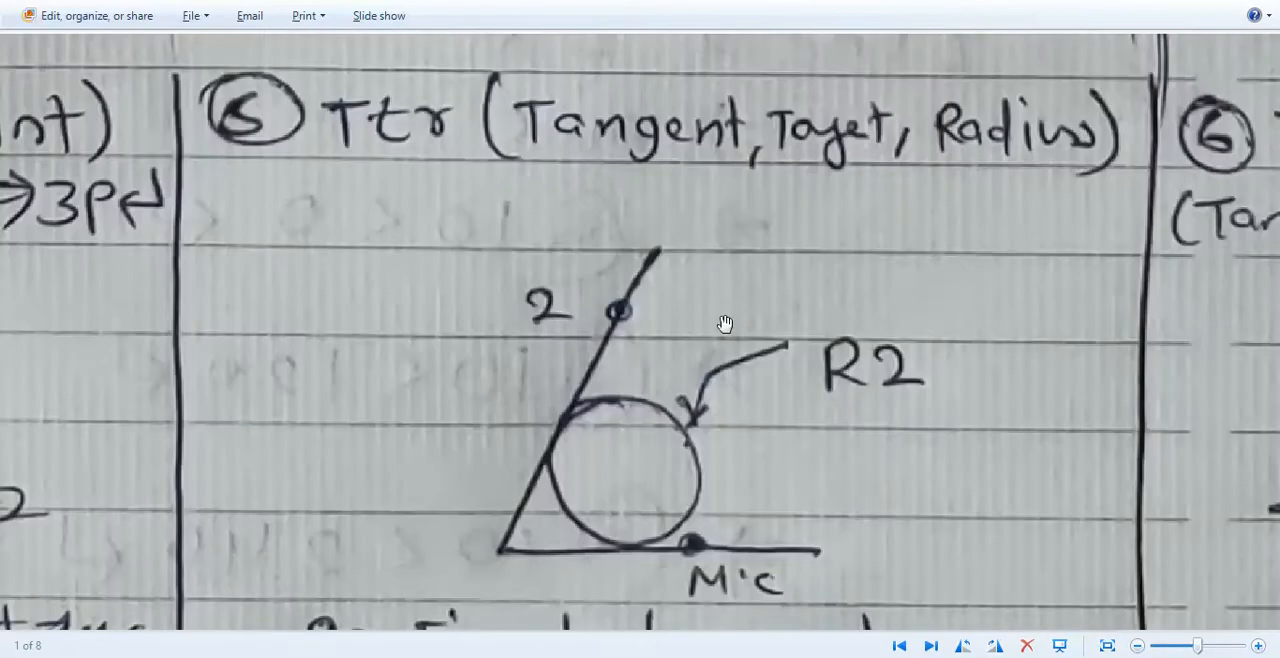
{"action": "scroll", "coordinate": [716, 318], "scroll_direction": "down", "scroll_amount": 6}
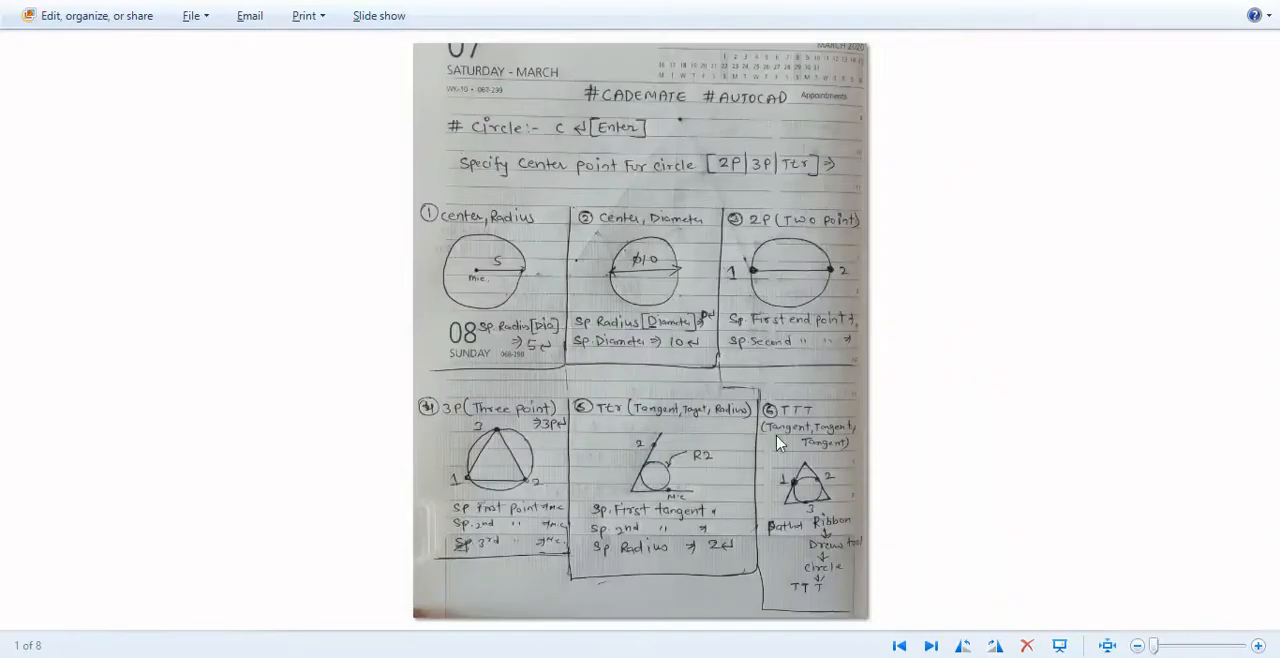
{"action": "scroll", "coordinate": [800, 480], "scroll_direction": "up", "scroll_amount": 4}
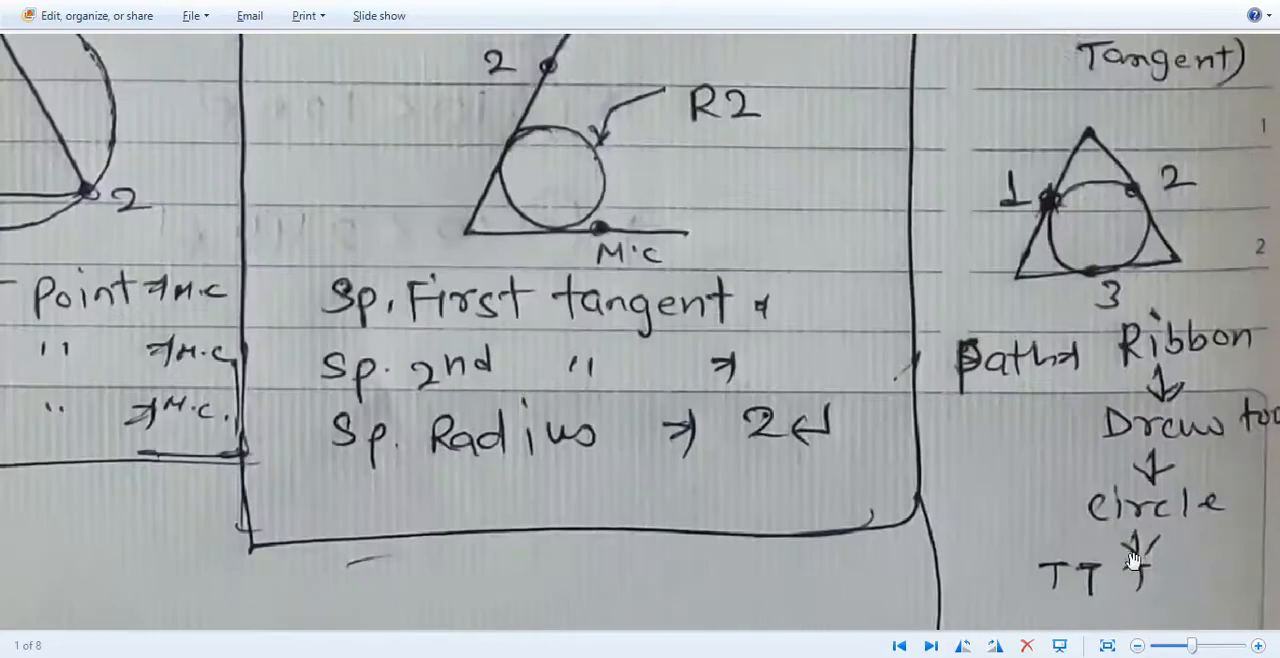
{"action": "left_click_drag", "start_coordinate": [1133, 562], "coordinate": [721, 331]}
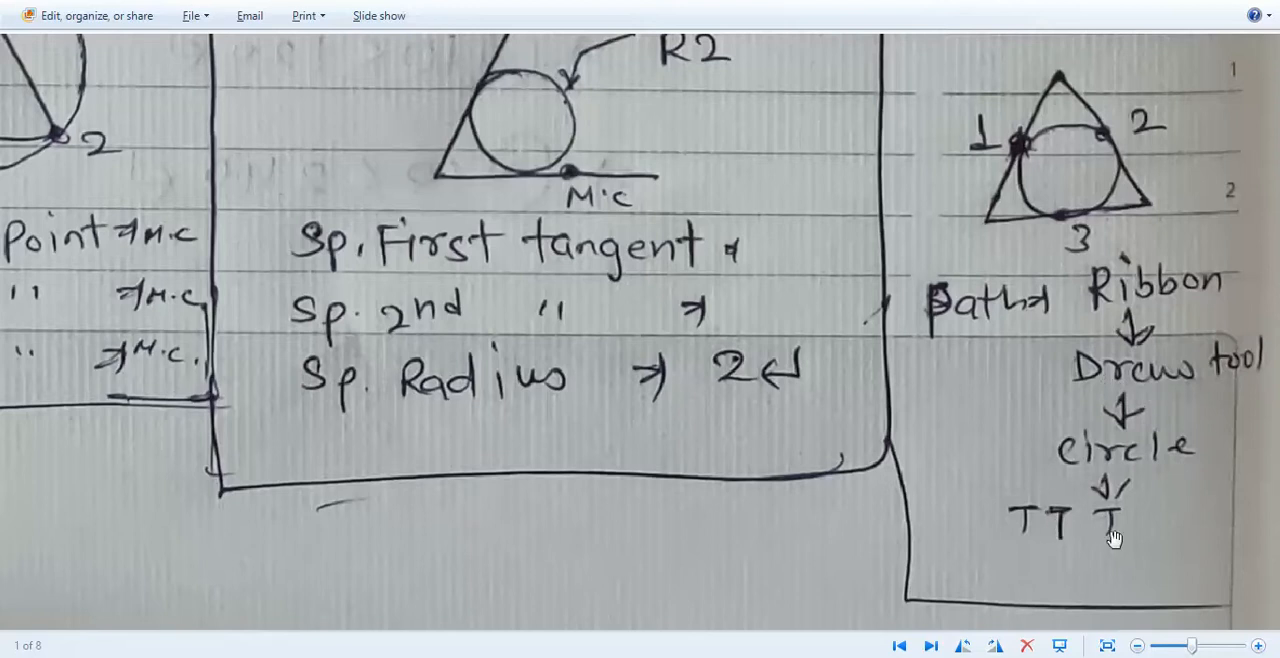
{"action": "scroll", "coordinate": [1065, 527], "scroll_direction": "down", "scroll_amount": 2}
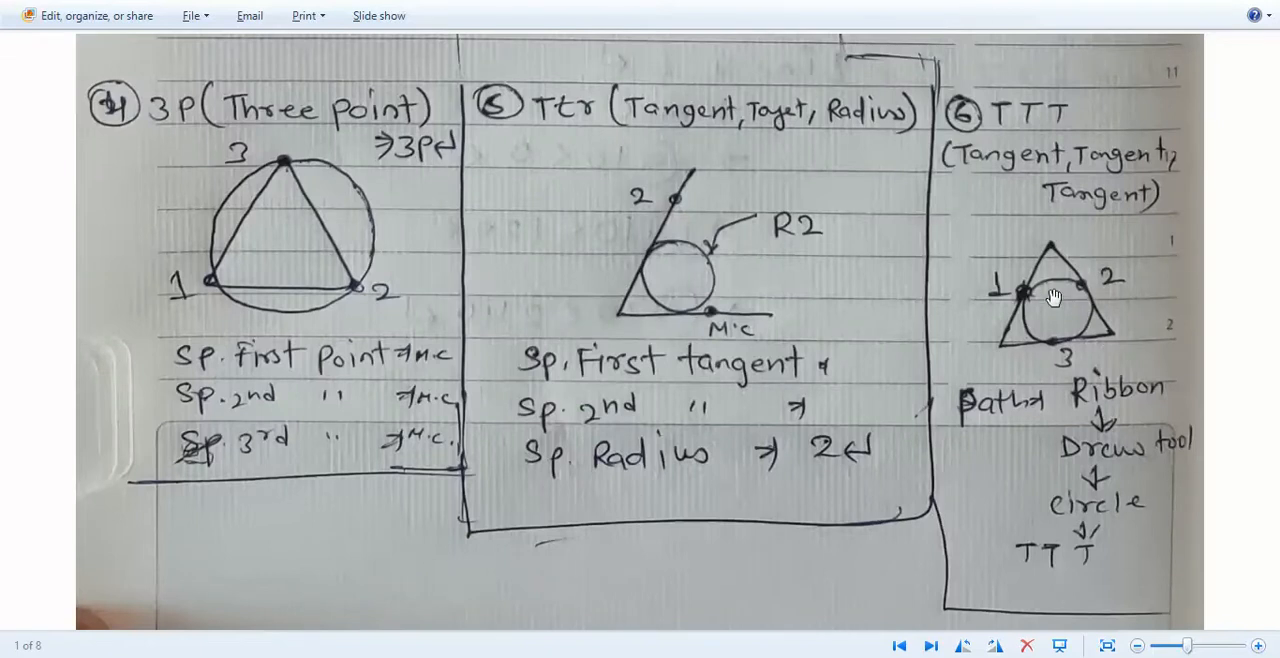
- Back in AutoCAD, draw a Tan, Tan, Tan circle touching the base, right and left sides of the triangle inside the three-point circle
{"action": "key", "text": "alt+Tab"}
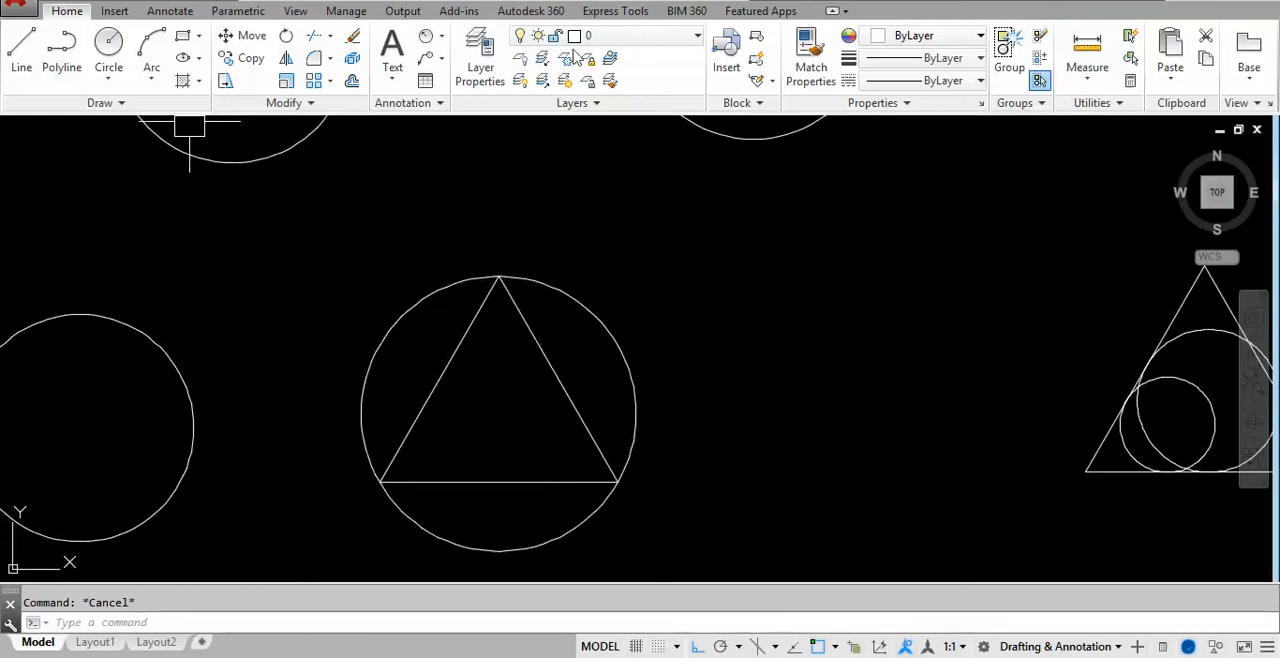
{"action": "left_click", "coordinate": [110, 80]}
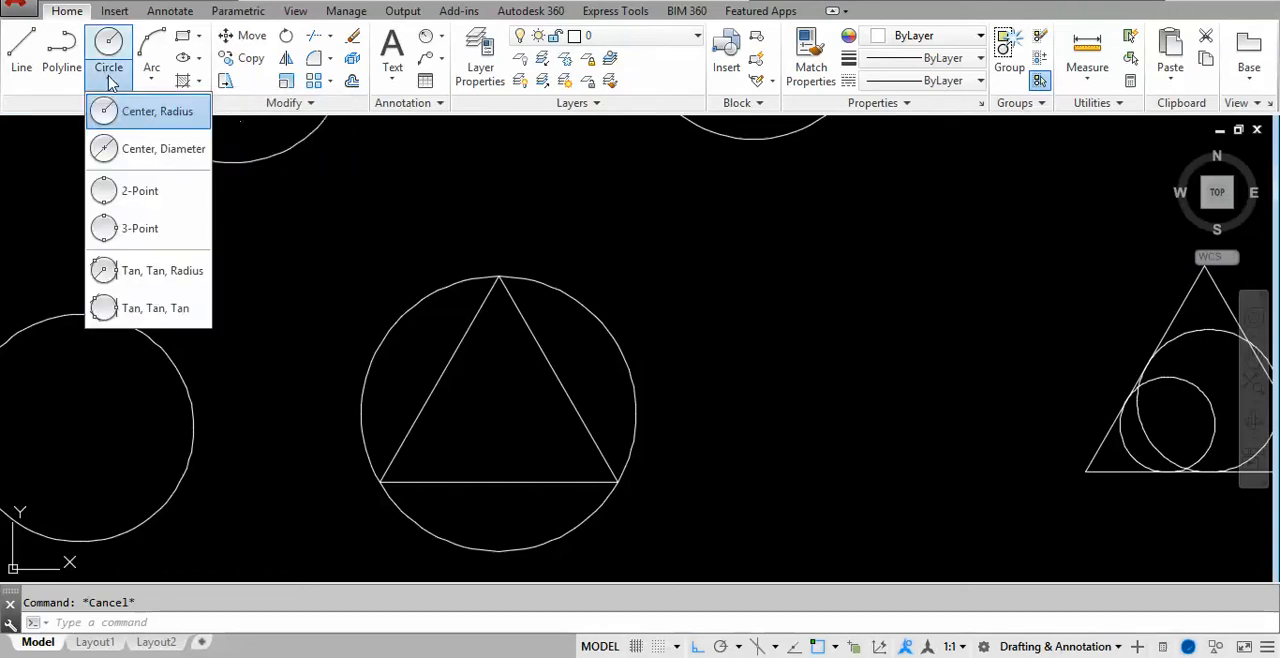
{"action": "left_click", "coordinate": [150, 309]}
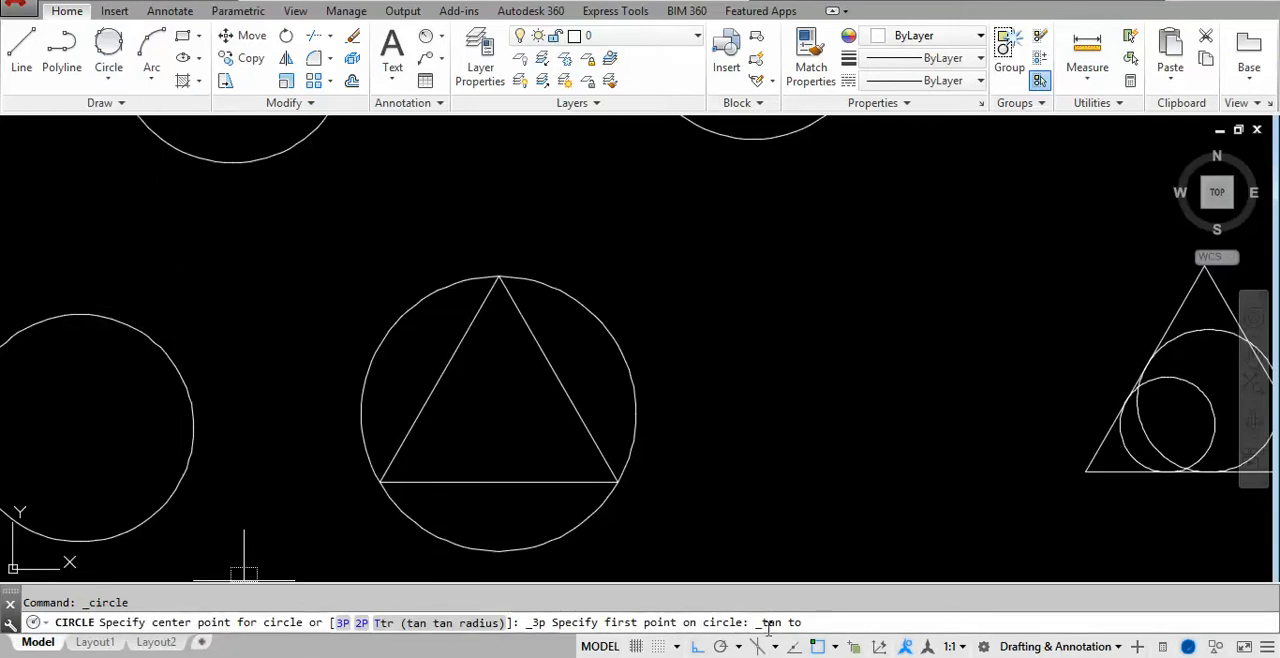
{"action": "left_click", "coordinate": [497, 482]}
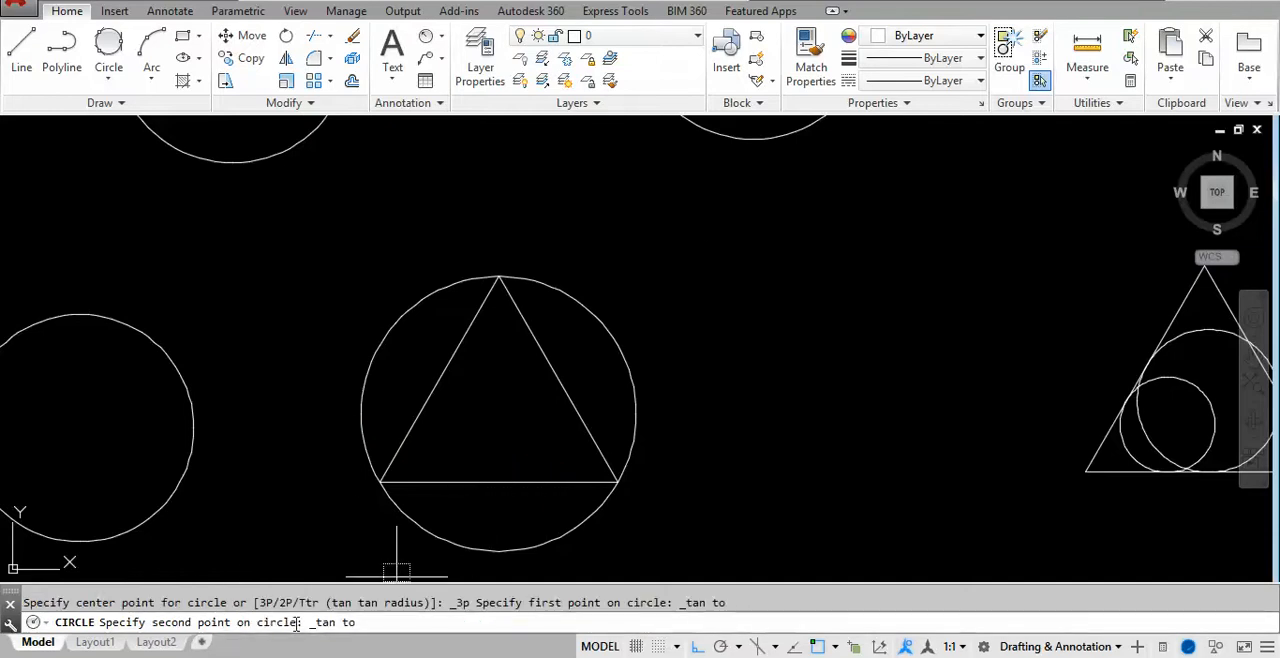
{"action": "left_click", "coordinate": [551, 371]}
{"action": "left_click", "coordinate": [445, 374]}
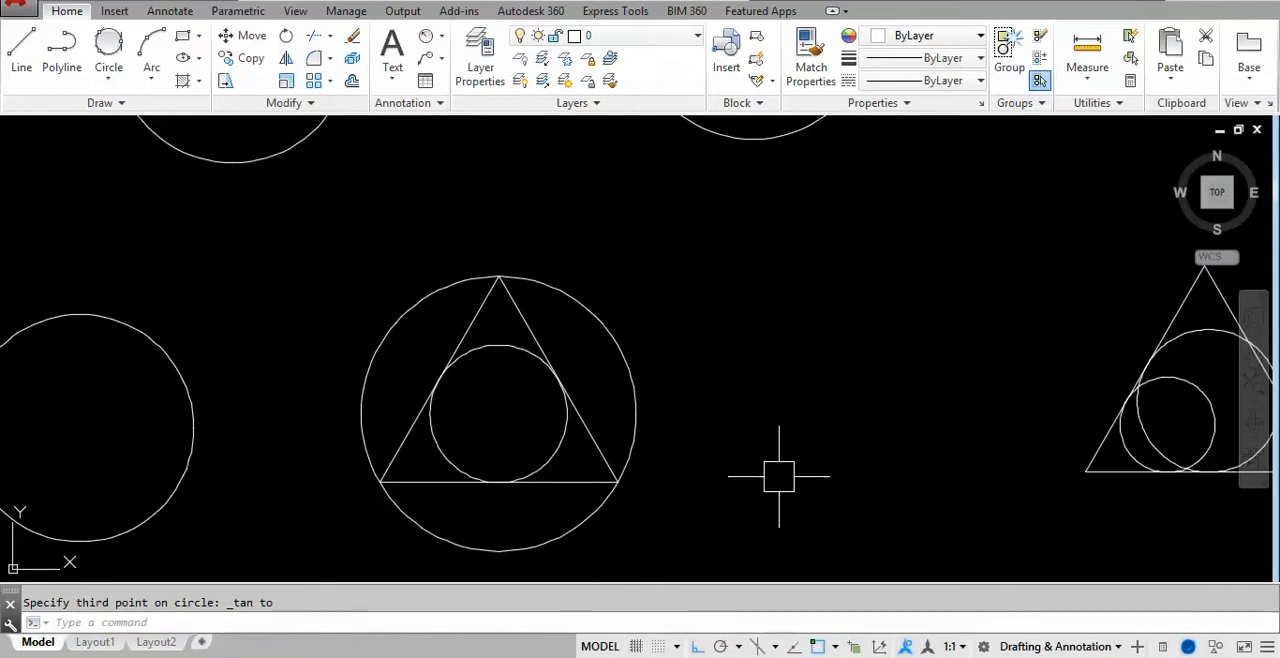
- Review all the circles in the drawing, from the centre-radius examples to the circles in the triangles
{"action": "scroll", "coordinate": [620, 360], "scroll_direction": "down", "scroll_amount": 5}
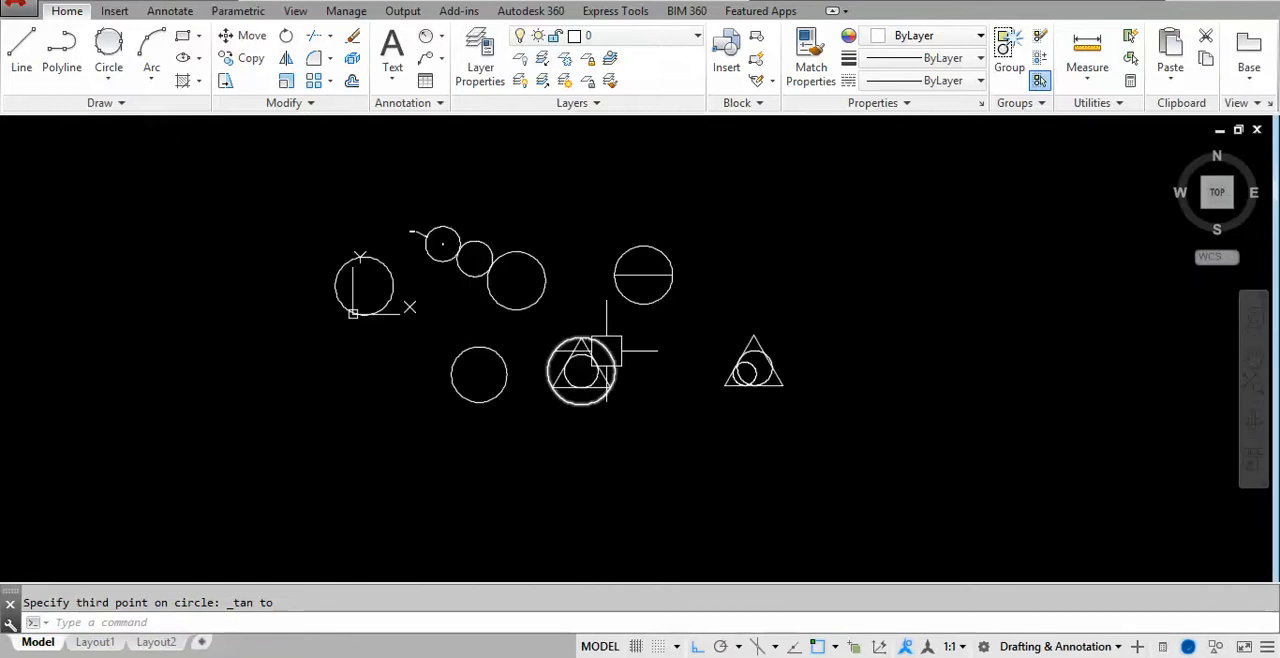
{"action": "scroll", "coordinate": [463, 263], "scroll_direction": "up", "scroll_amount": 2}
{"action": "scroll", "coordinate": [432, 251], "scroll_direction": "up", "scroll_amount": 2}
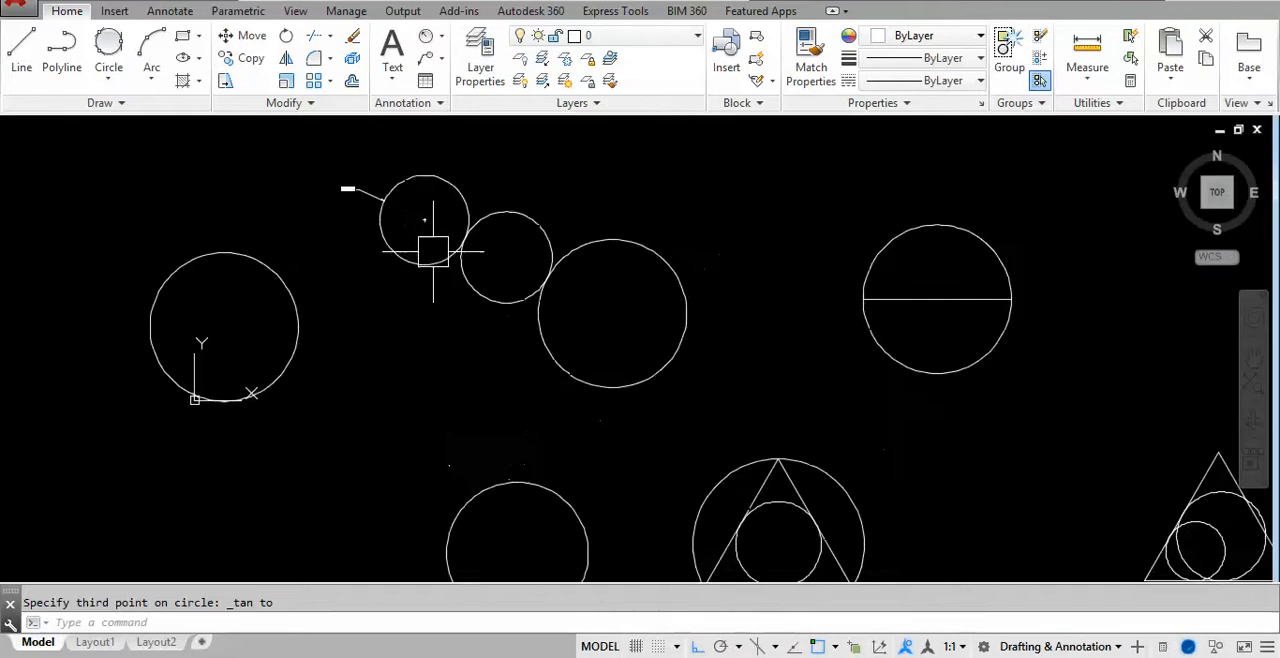
{"action": "scroll", "coordinate": [415, 233], "scroll_direction": "down", "scroll_amount": 2}
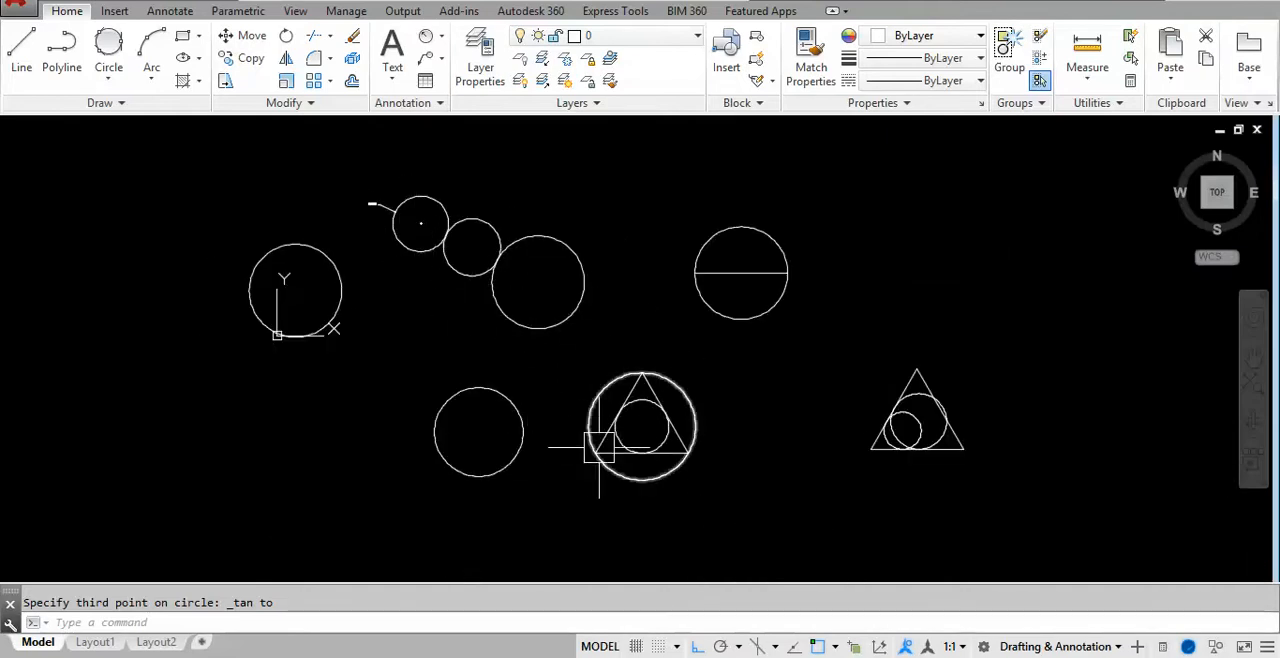
{"action": "scroll", "coordinate": [664, 455], "scroll_direction": "up", "scroll_amount": 2}
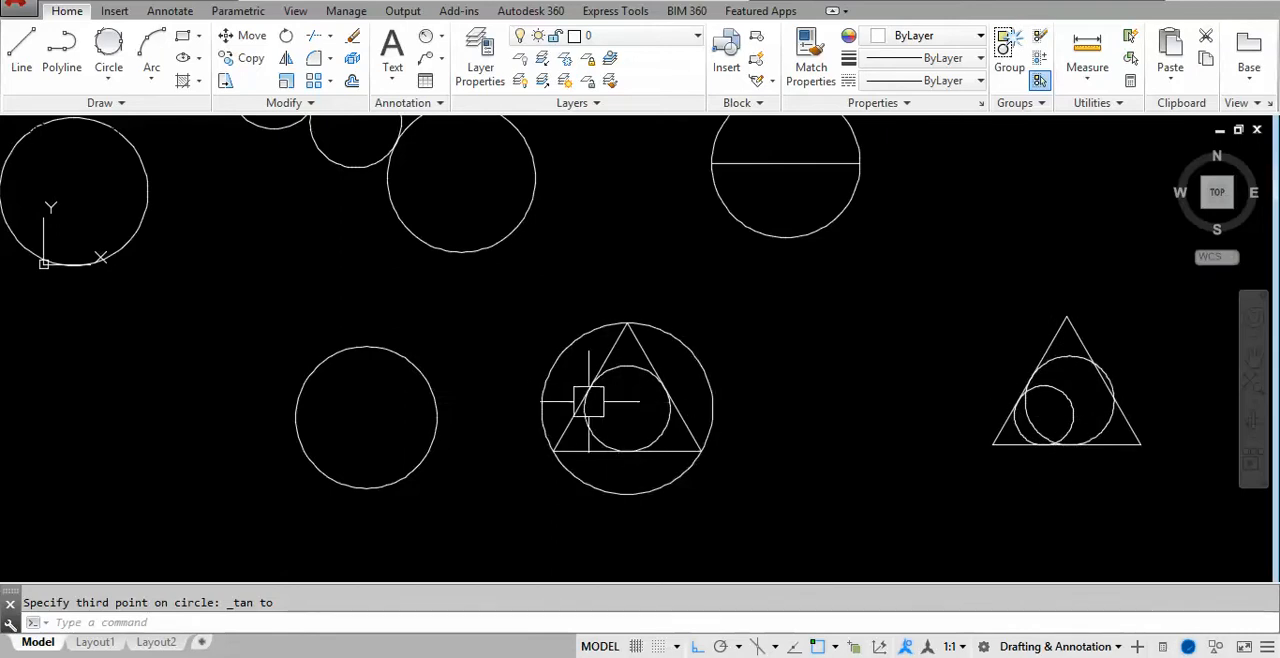
{"action": "scroll", "coordinate": [591, 401], "scroll_direction": "down", "scroll_amount": 2}
{"action": "middle_click_drag", "start_coordinate": [591, 398], "coordinate": [654, 409]}
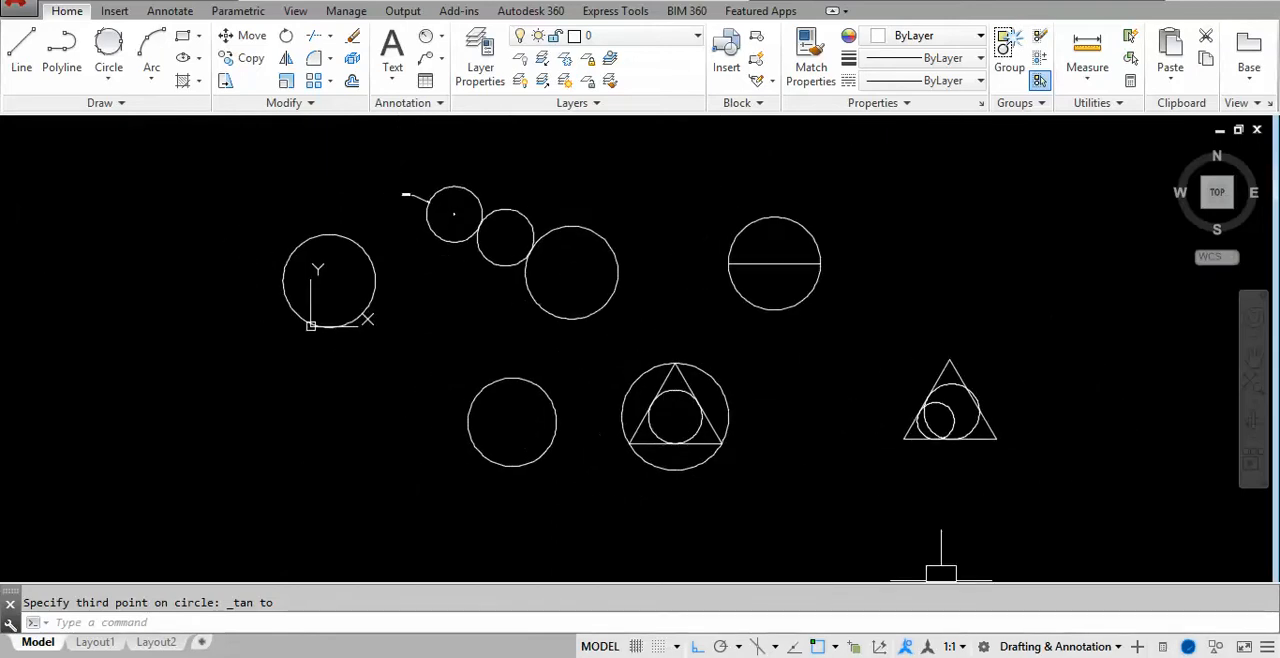
- Switch to the practice drawings document and examine the circle exercises built in 40 by 40 squares, including Page No 5
{"action": "key", "text": "alt+Tab"}
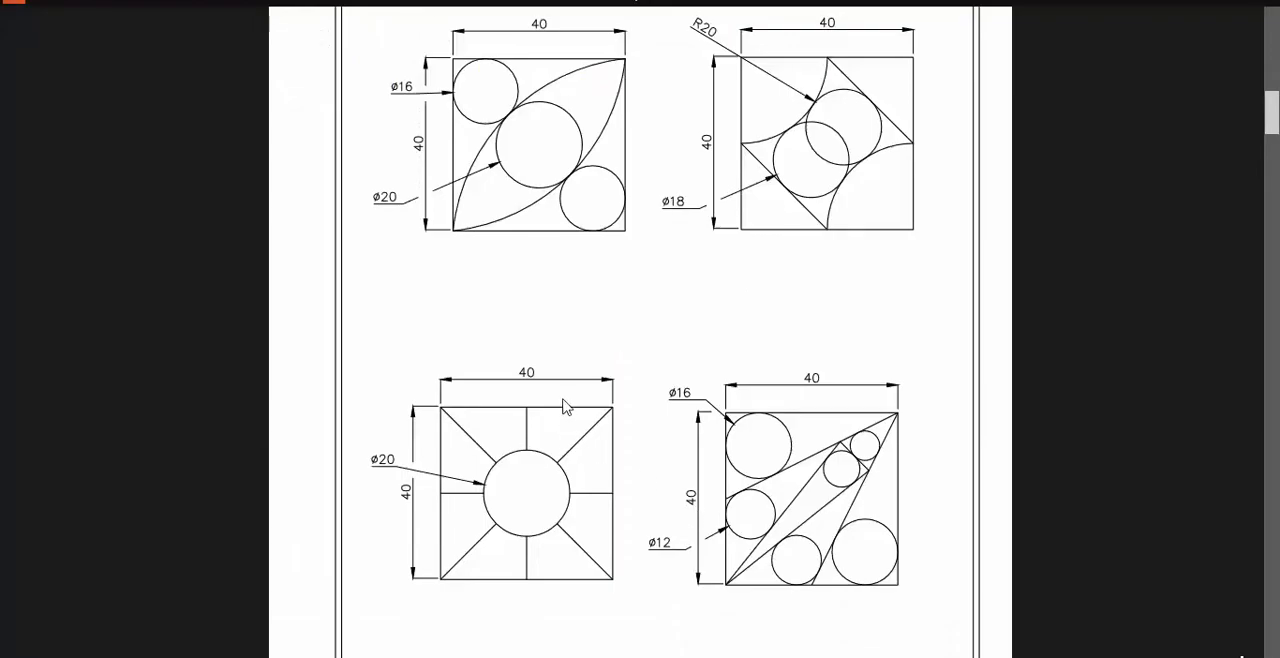
{"action": "left_click_drag", "start_coordinate": [678, 327], "coordinate": [681, 357]}
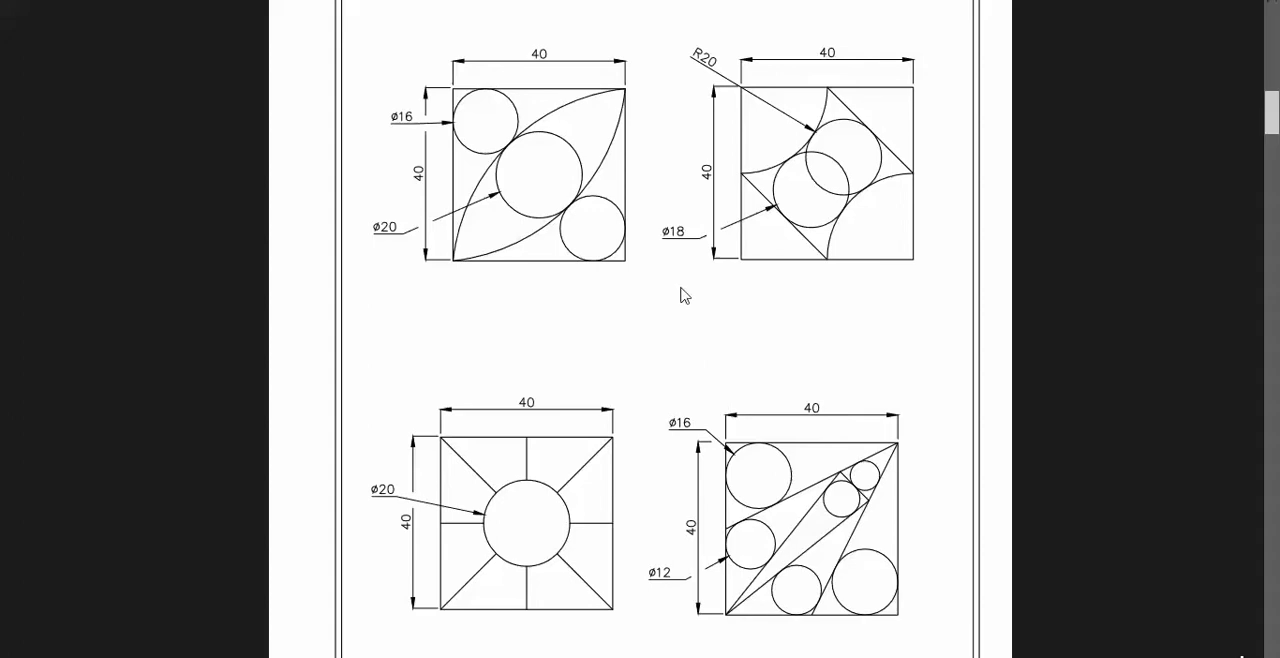
{"action": "scroll", "coordinate": [637, 328], "scroll_direction": "down", "scroll_amount": 15}
{"action": "scroll", "coordinate": [639, 331], "scroll_direction": "up", "scroll_amount": 1}
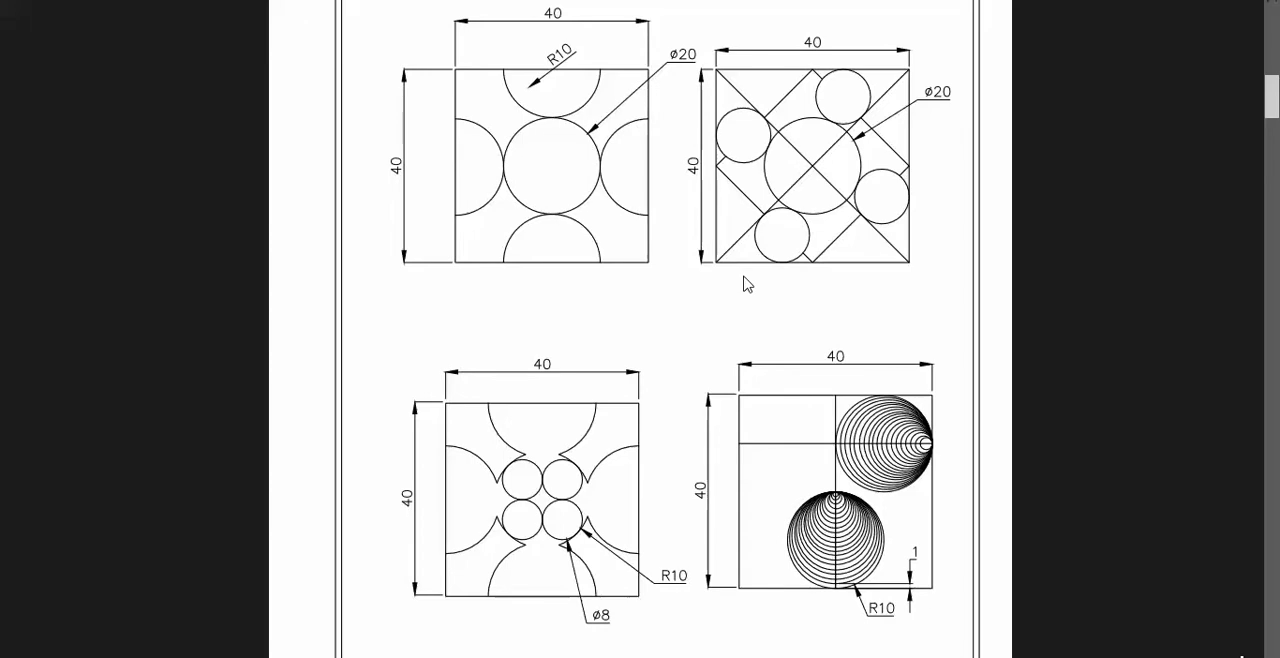
{"action": "scroll", "coordinate": [745, 258], "scroll_direction": "up", "scroll_amount": 2}
{"action": "scroll", "coordinate": [760, 278], "scroll_direction": "down", "scroll_amount": 3}
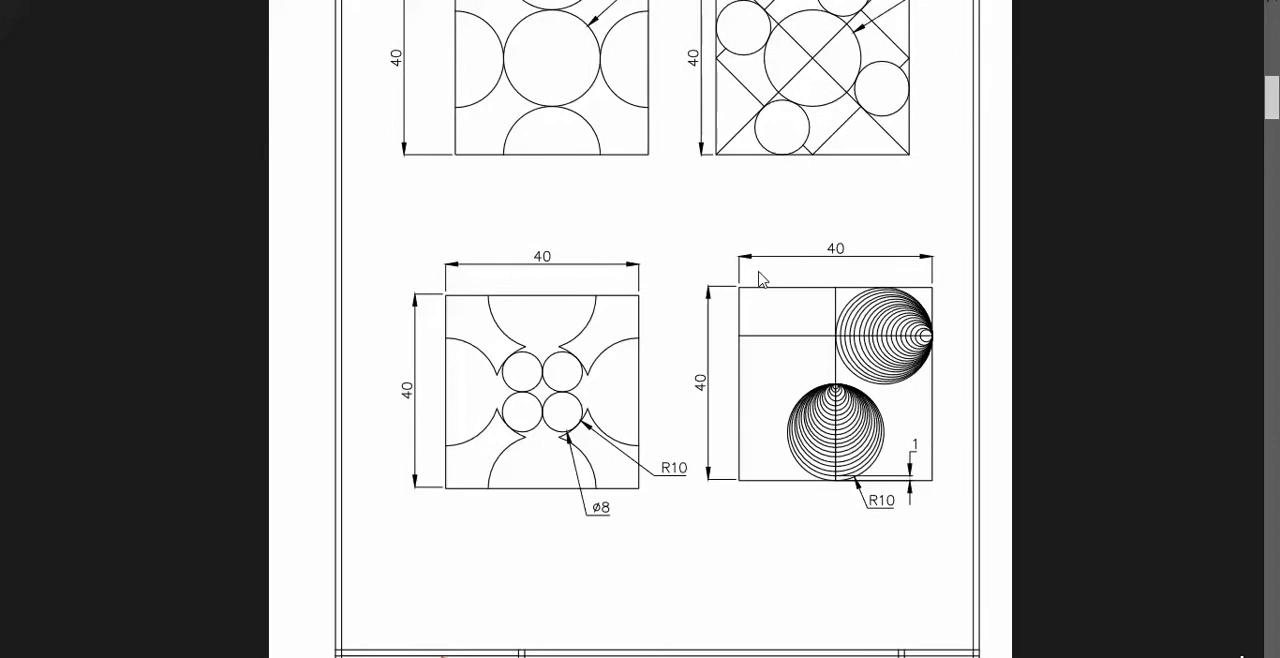
{"action": "scroll", "coordinate": [689, 289], "scroll_direction": "up", "scroll_amount": 3}
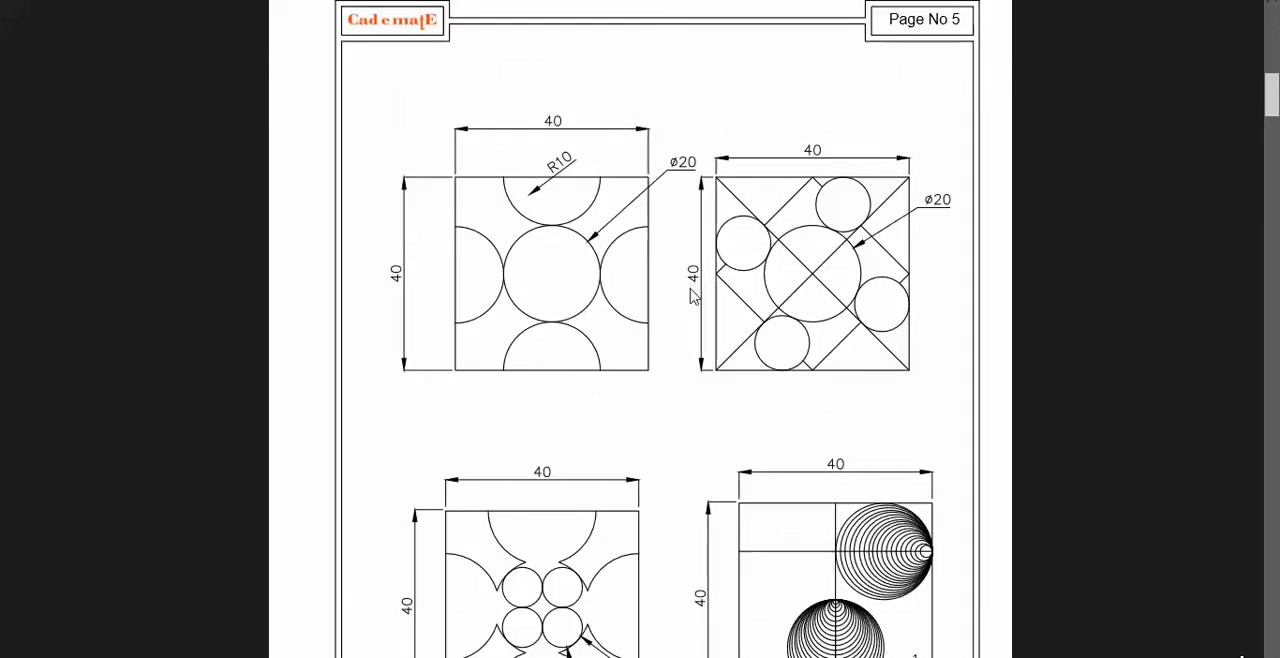
{"action": "scroll", "coordinate": [690, 296], "scroll_direction": "down", "scroll_amount": 2}
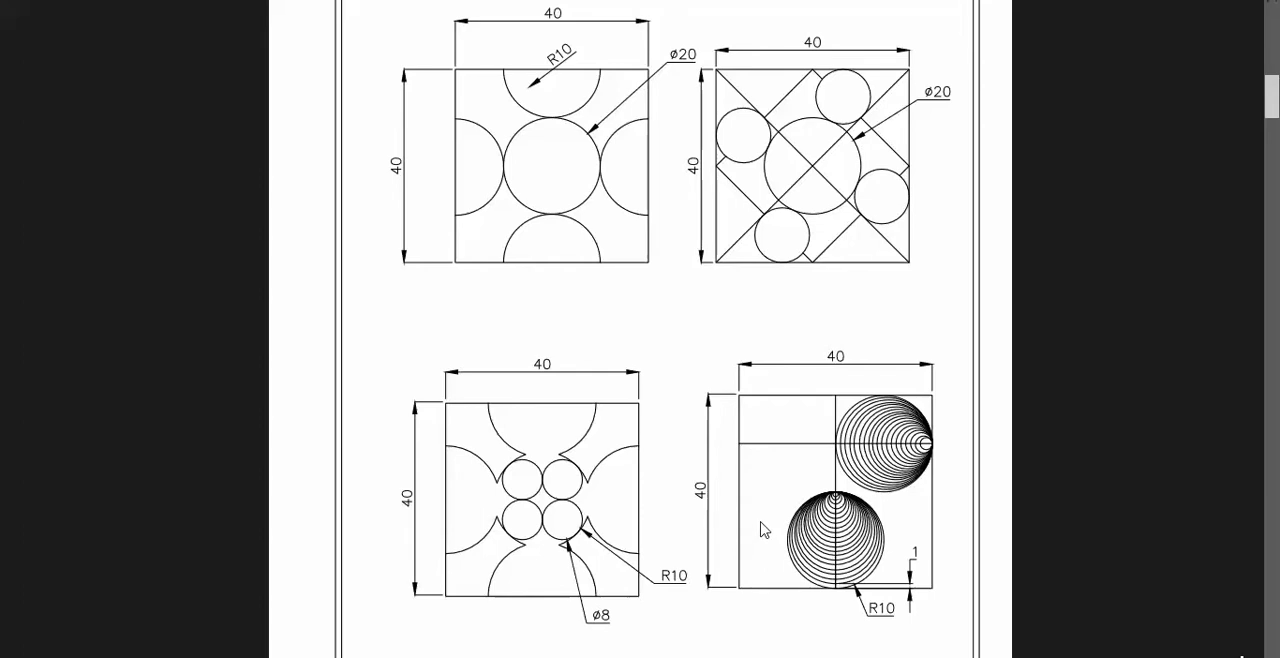
{"action": "scroll", "coordinate": [766, 524], "scroll_direction": "down", "scroll_amount": 2}
{"action": "scroll", "coordinate": [1054, 520], "scroll_direction": "up", "scroll_amount": 4}
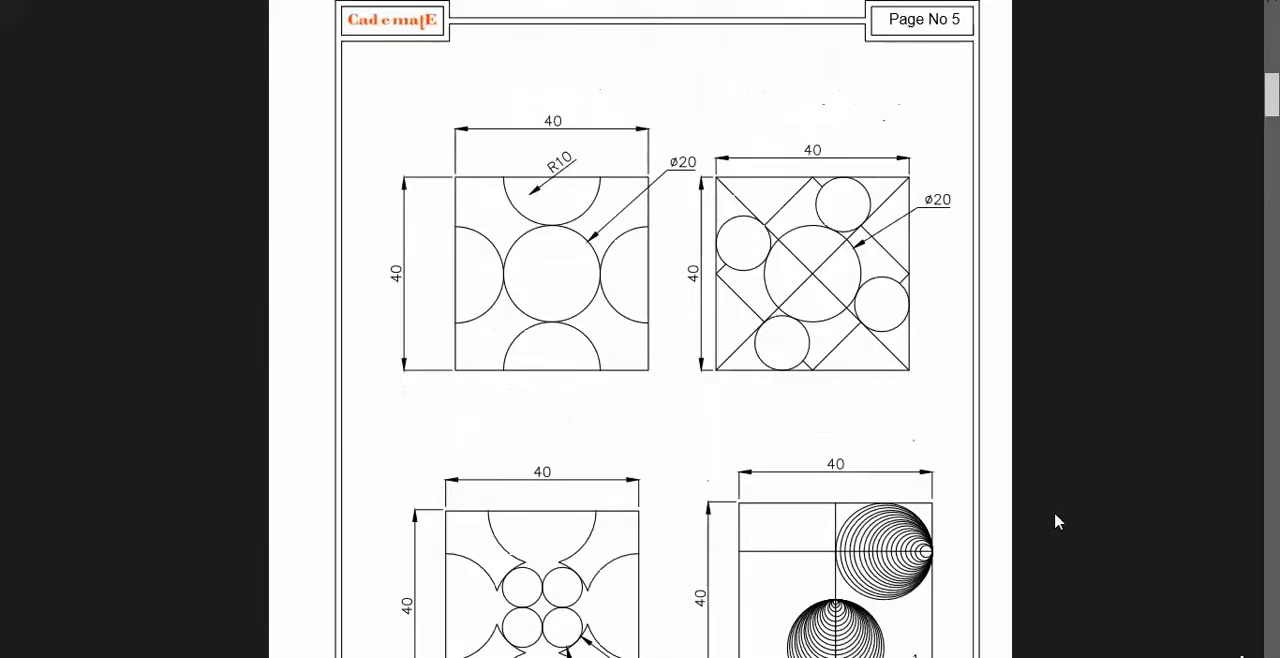
- Return to AutoCAD and bring up the previews of the open Photo Gallery windows to find the practice image
{"action": "key", "text": "alt+Tab"}
{"action": "key", "text": "alt+Tab"}
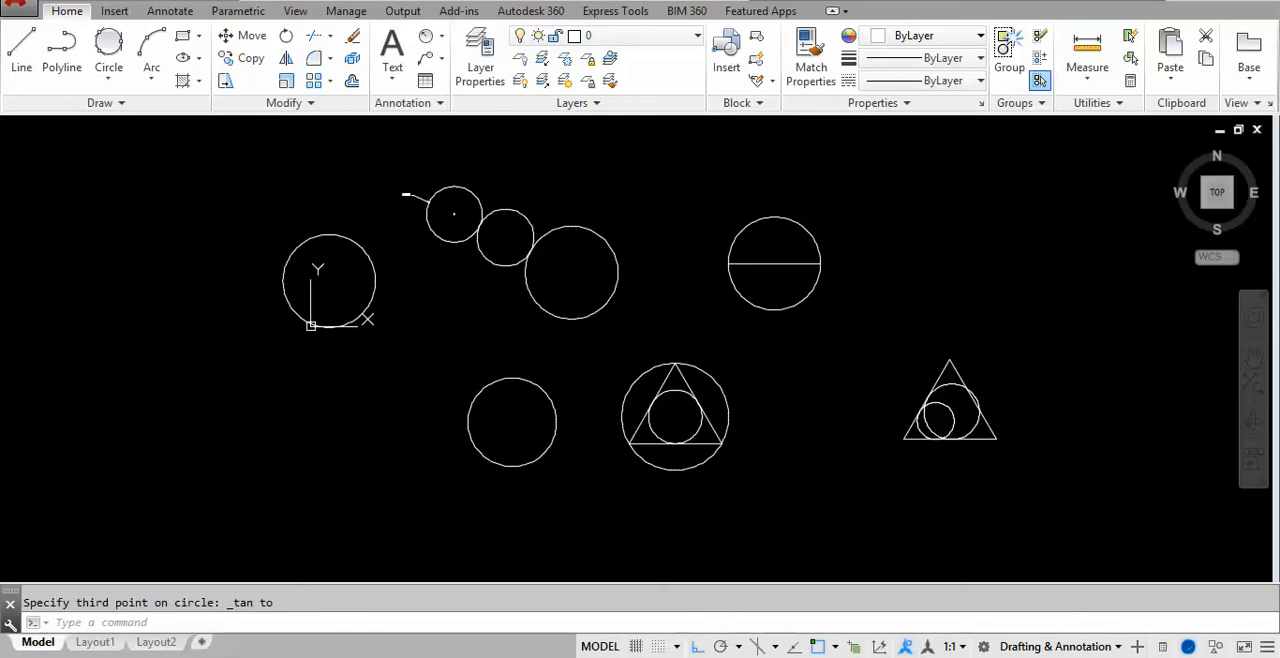
{"action": "mouse_move", "coordinate": [1043, 657]}
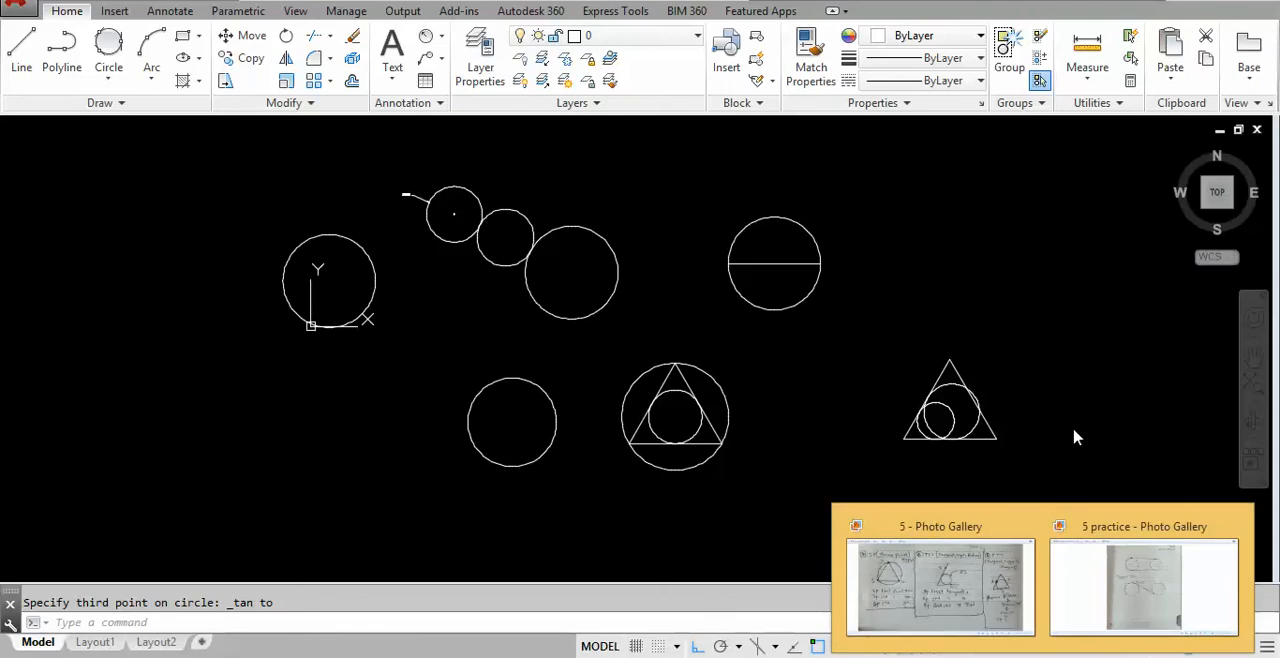